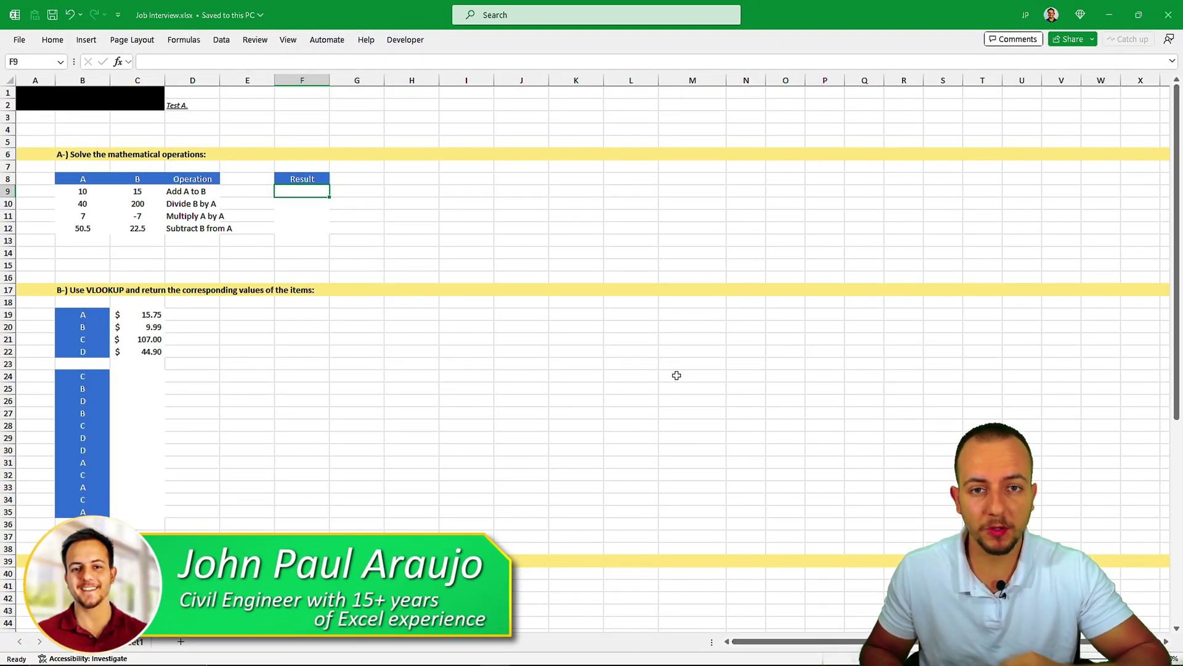
Annotate the heading and the A, B, Operation and Result columns with the screen pen
{"action": "scroll", "coordinate": [629, 379], "scroll_direction": "down", "scroll_amount": 5}
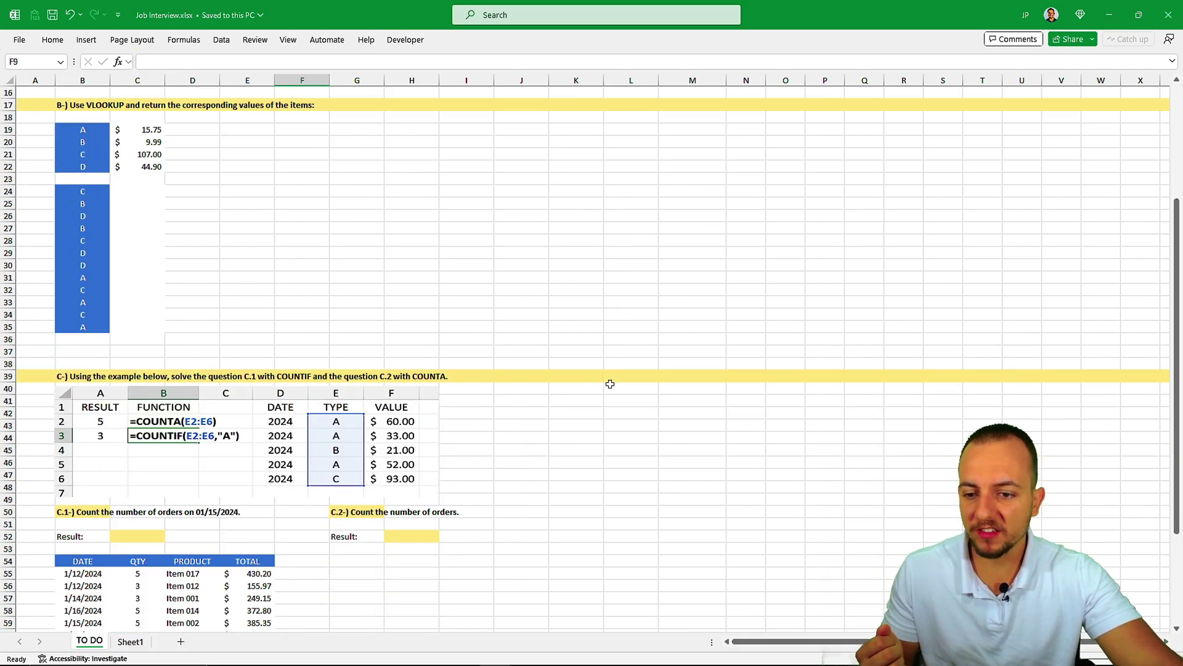
{"action": "scroll", "coordinate": [610, 384], "scroll_direction": "up", "scroll_amount": 5}
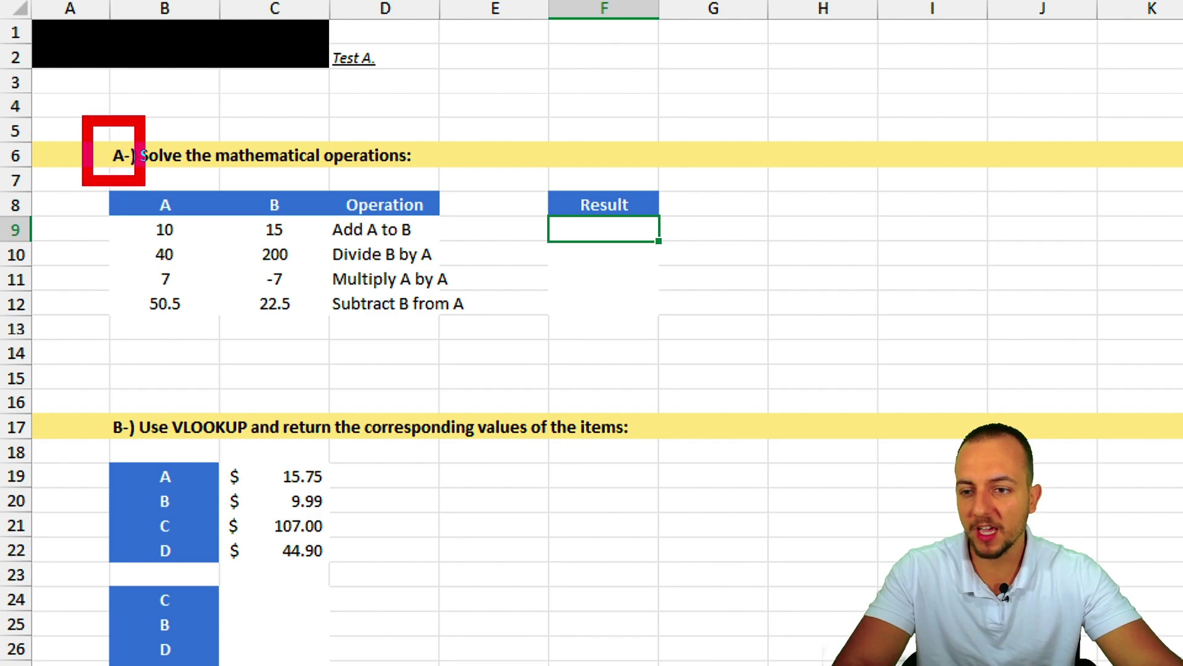
{"action": "left_click_drag", "start_coordinate": [143, 172], "coordinate": [436, 172]}
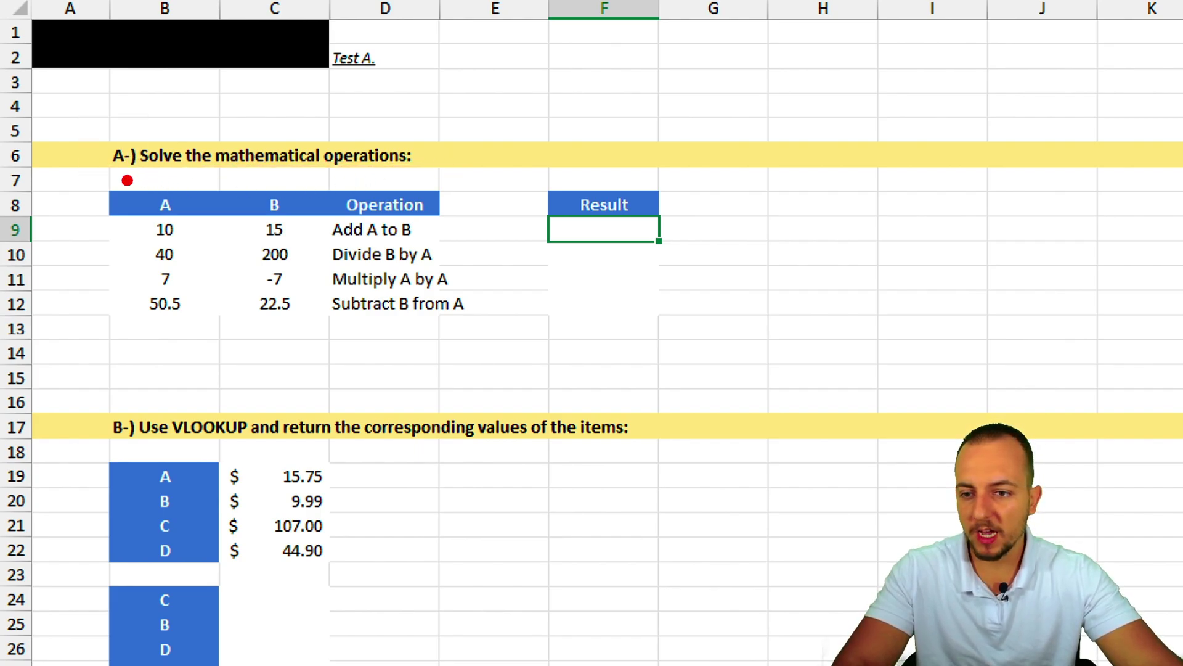
{"action": "left_click_drag", "start_coordinate": [127, 180], "coordinate": [189, 333]}
{"action": "mouse_move", "coordinate": [244, 167]}
{"action": "left_mouse_down"}
{"action": "mouse_move", "coordinate": [269, 191]}
{"action": "mouse_move", "coordinate": [316, 339]}
{"action": "left_mouse_up"}
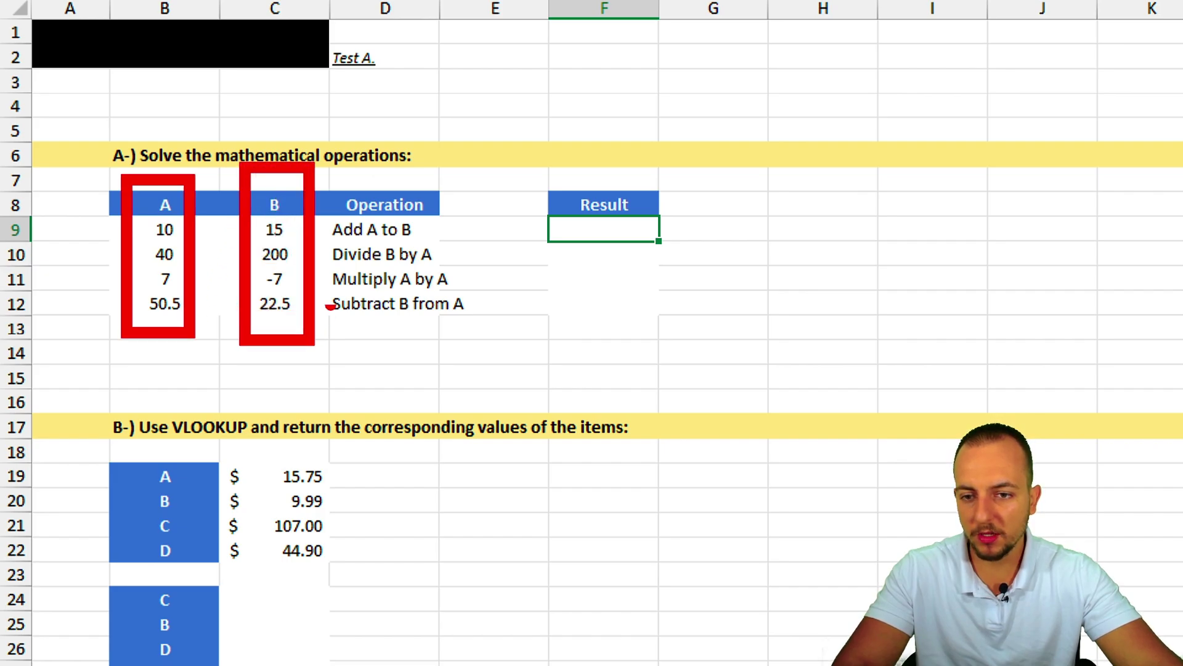
{"action": "left_click_drag", "start_coordinate": [330, 185], "coordinate": [466, 316]}
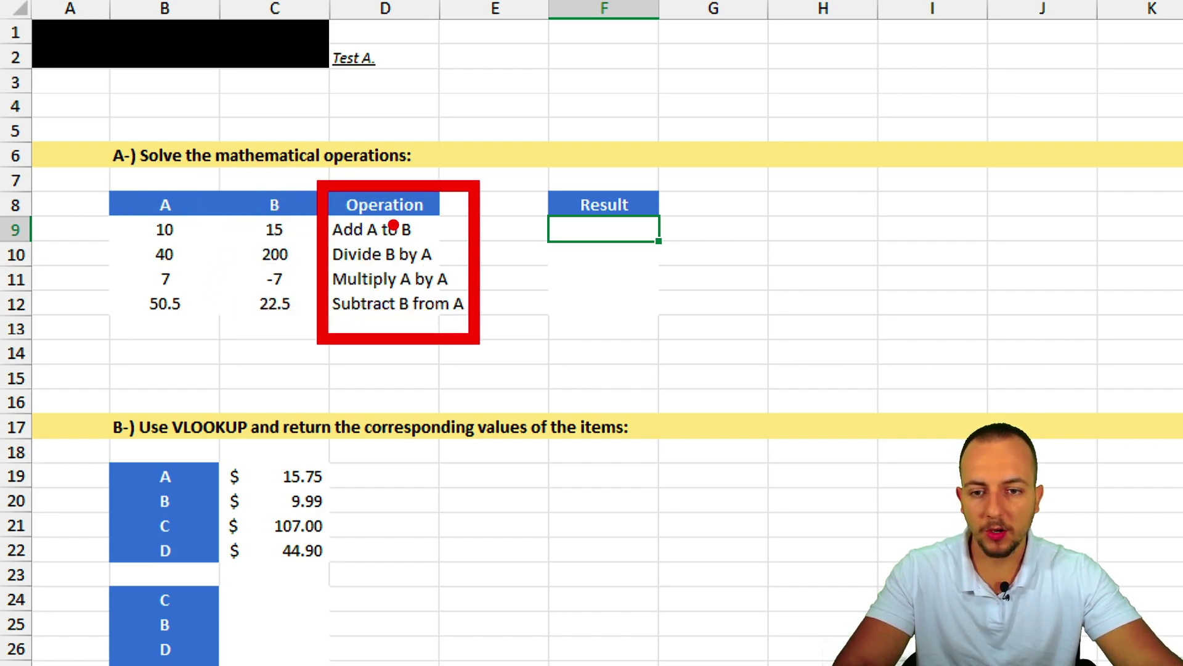
{"action": "left_click_drag", "start_coordinate": [658, 196], "coordinate": [787, 138]}
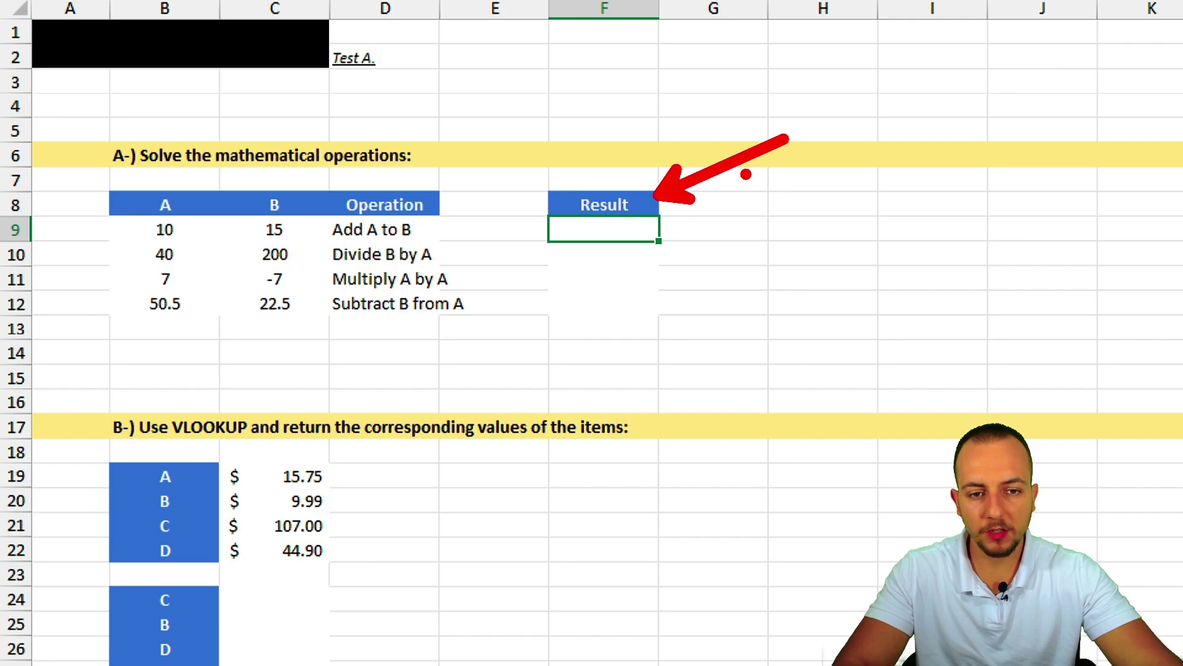
{"action": "mouse_move", "coordinate": [523, 185]}
{"action": "left_mouse_down"}
{"action": "mouse_move", "coordinate": [573, 212]}
{"action": "mouse_move", "coordinate": [675, 335]}
{"action": "left_mouse_up"}
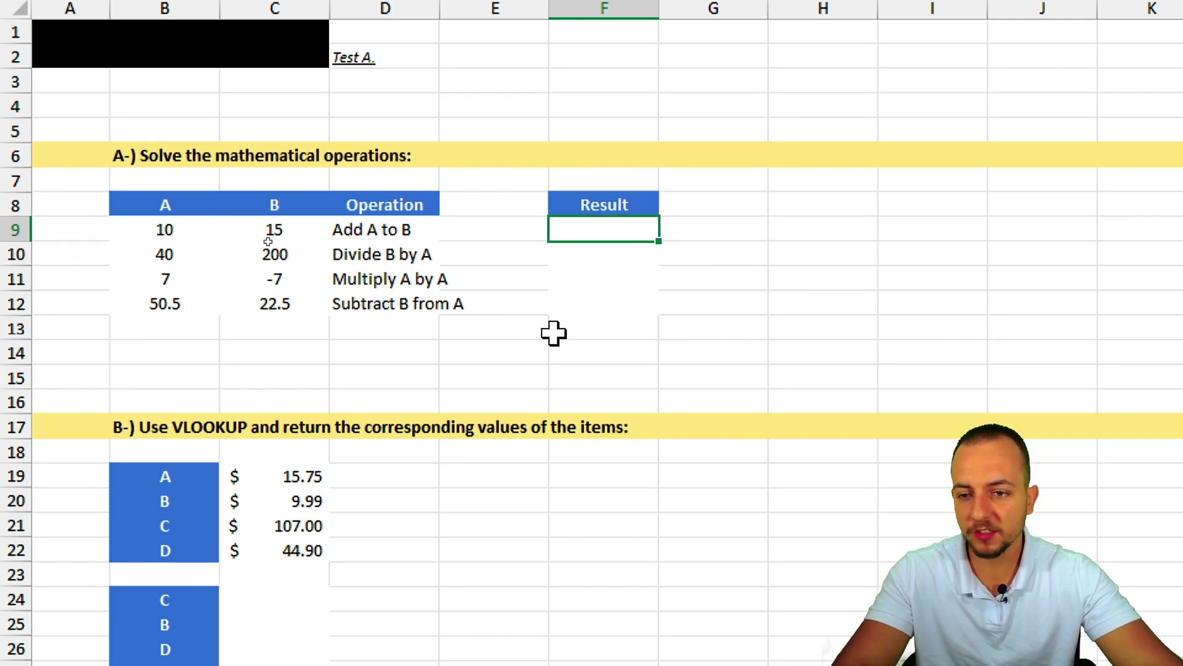
Select Result cell F9 and mark the Add A to B operation with its values 10 and 15
{"action": "left_click_drag", "start_coordinate": [185, 229], "coordinate": [343, 230]}
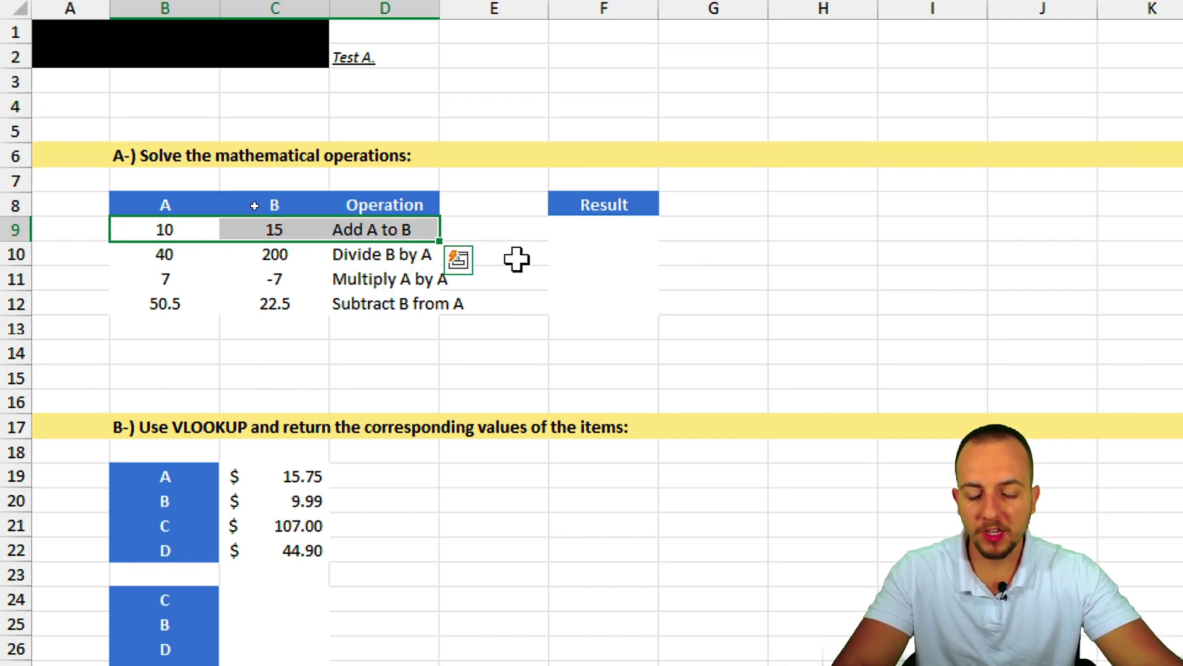
{"action": "left_click", "coordinate": [371, 228]}
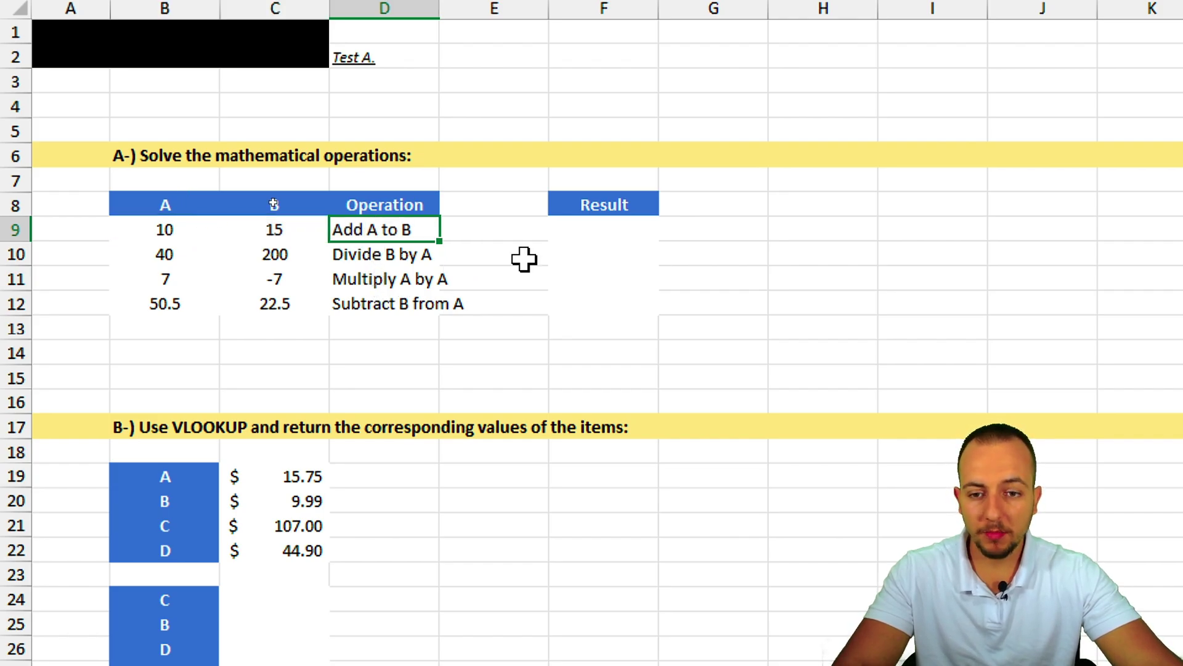
{"action": "left_click", "coordinate": [603, 229]}
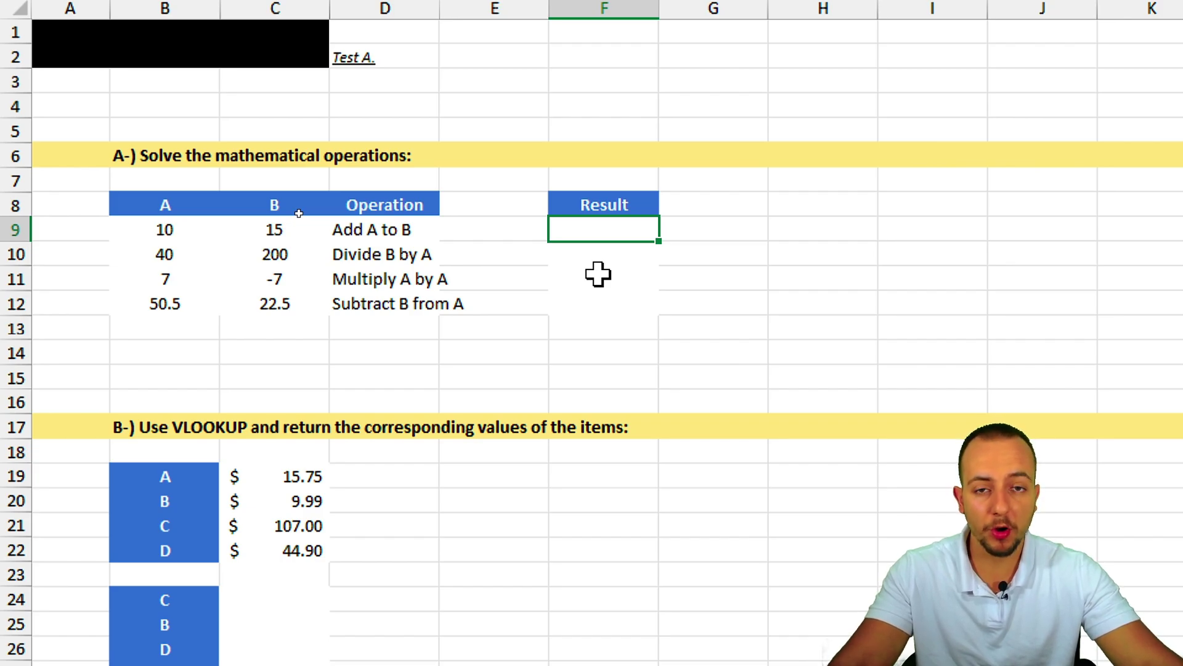
{"action": "left_click_drag", "start_coordinate": [325, 245], "coordinate": [429, 247]}
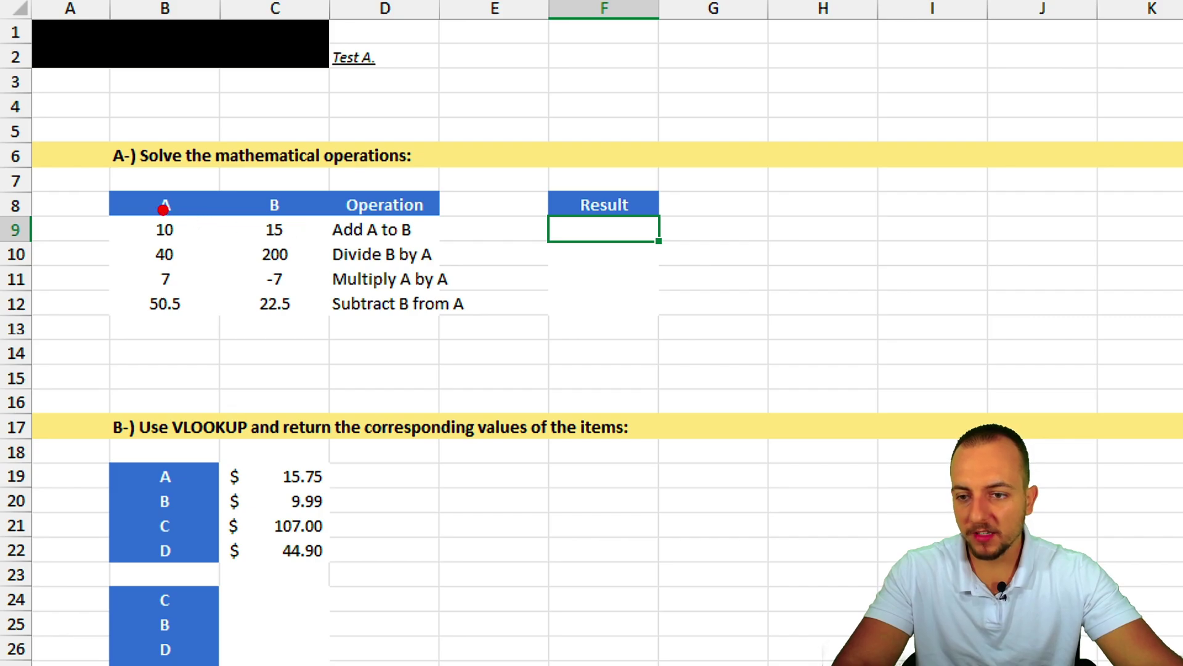
{"action": "mouse_move", "coordinate": [132, 208]}
{"action": "left_mouse_down"}
{"action": "mouse_move", "coordinate": [190, 253]}
{"action": "mouse_move", "coordinate": [217, 312]}
{"action": "left_mouse_up"}
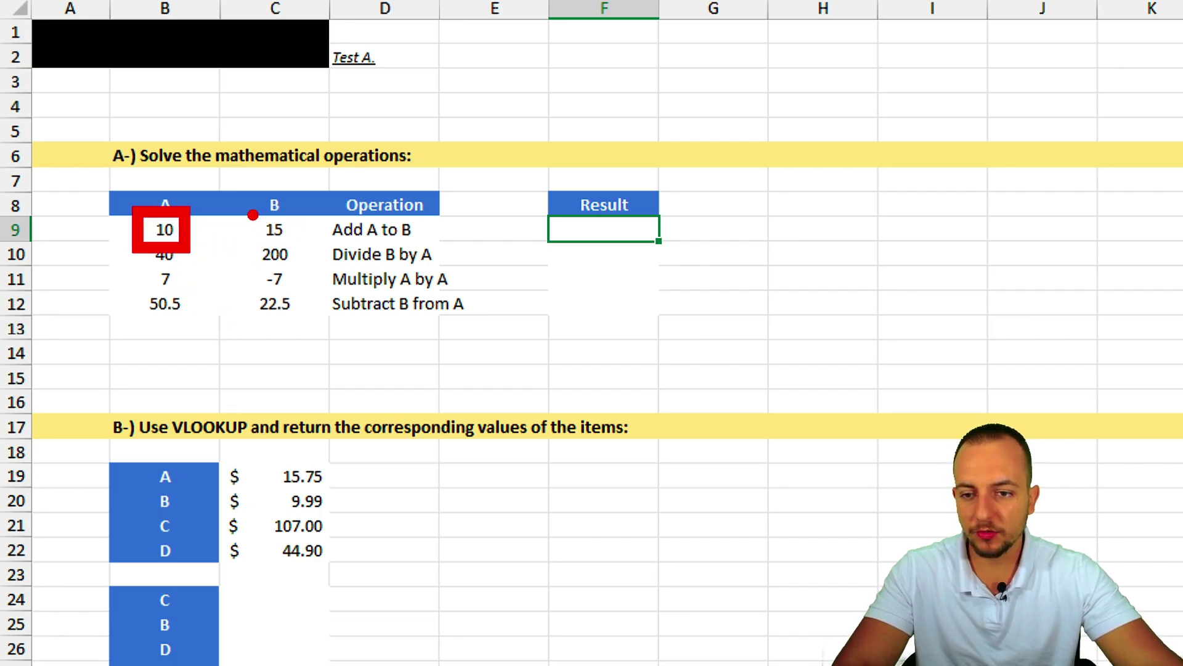
{"action": "left_click_drag", "start_coordinate": [247, 209], "coordinate": [303, 249]}
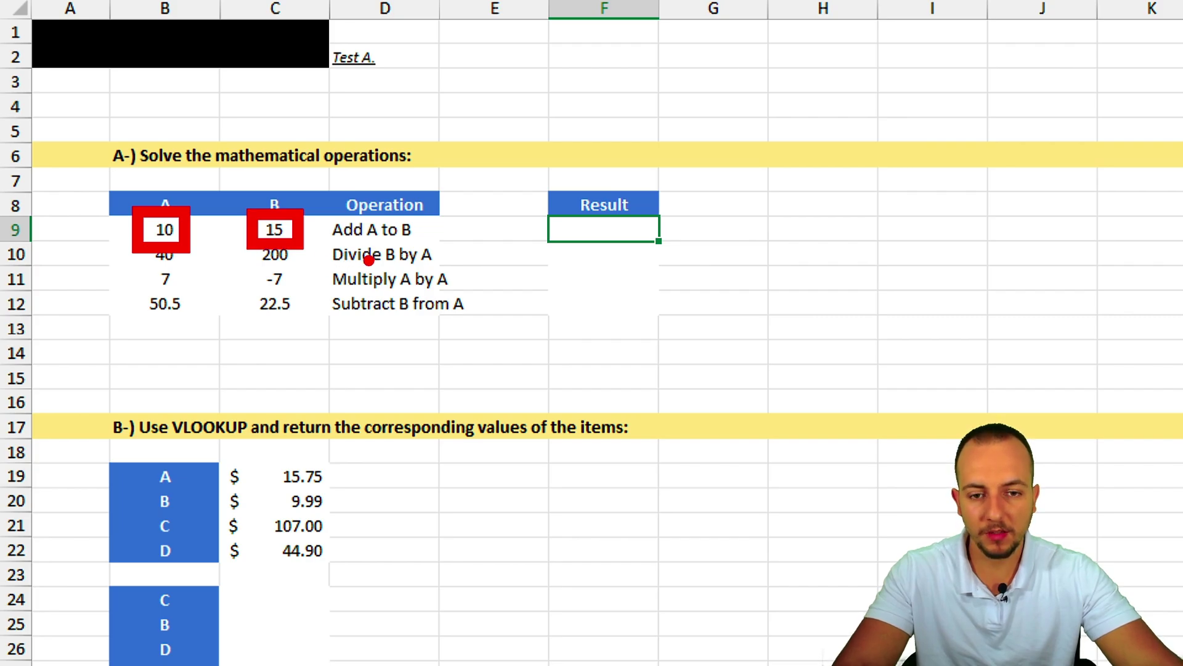
{"action": "key", "text": "Escape"}
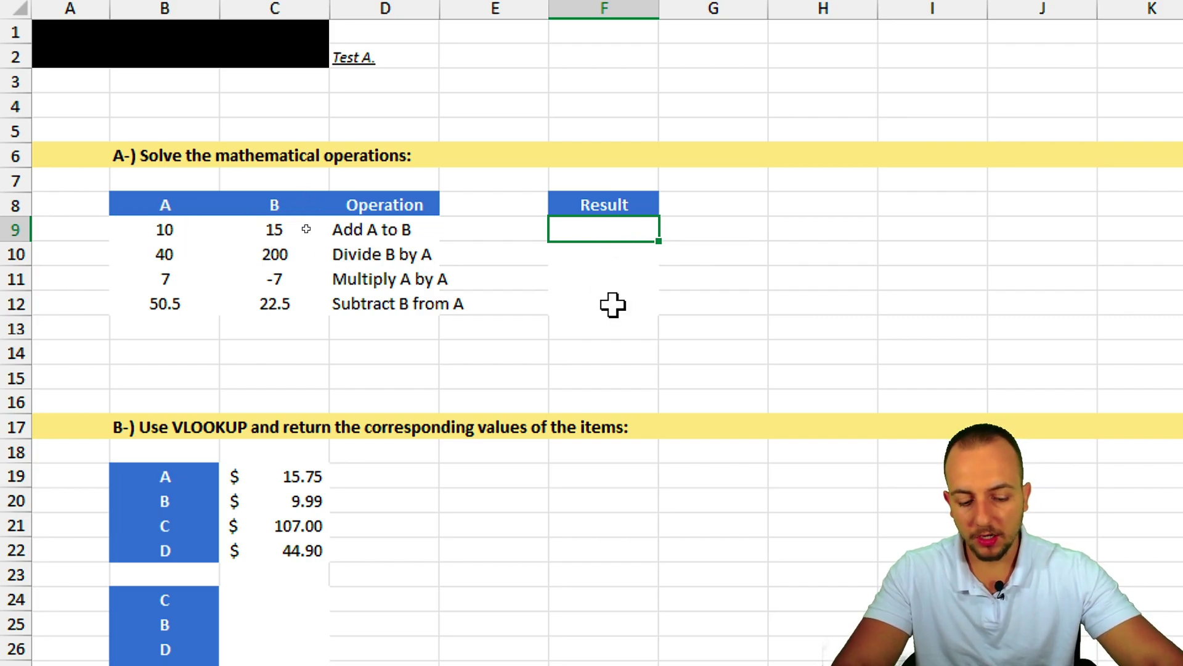
Enter =B9+C9 in F9 so Add A to B returns 25, emphasising the plus sign
{"action": "left_click", "coordinate": [172, 230]}
{"action": "type", "text": "+"}
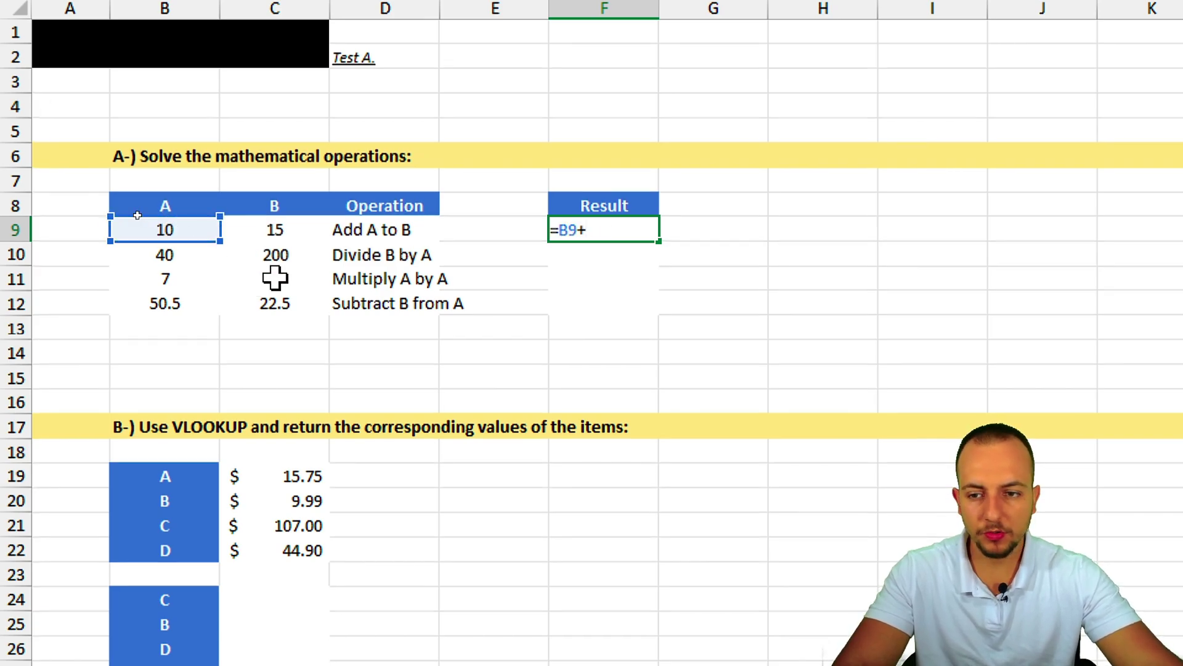
{"action": "left_click", "coordinate": [299, 231]}
{"action": "key", "text": "ctrl+2"}
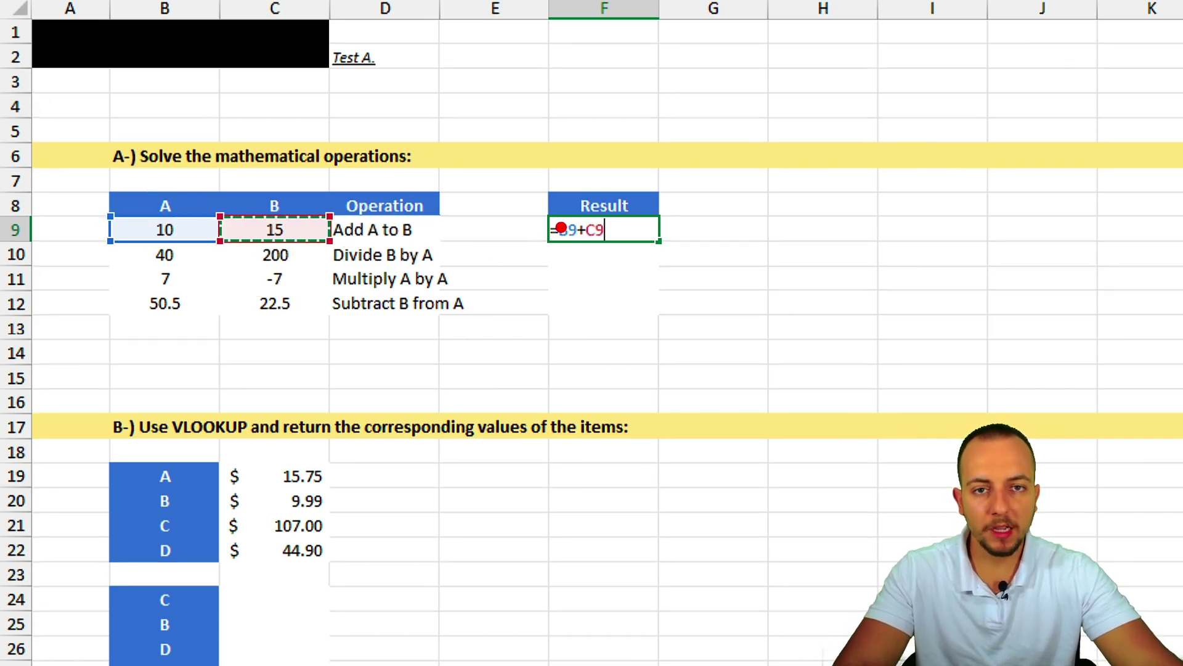
{"action": "mouse_move", "coordinate": [558, 203]}
{"action": "left_mouse_down"}
{"action": "mouse_move", "coordinate": [583, 246]}
{"action": "mouse_move", "coordinate": [603, 254]}
{"action": "mouse_move", "coordinate": [659, 378]}
{"action": "left_mouse_up"}
{"action": "key", "text": "ctrl+z"}
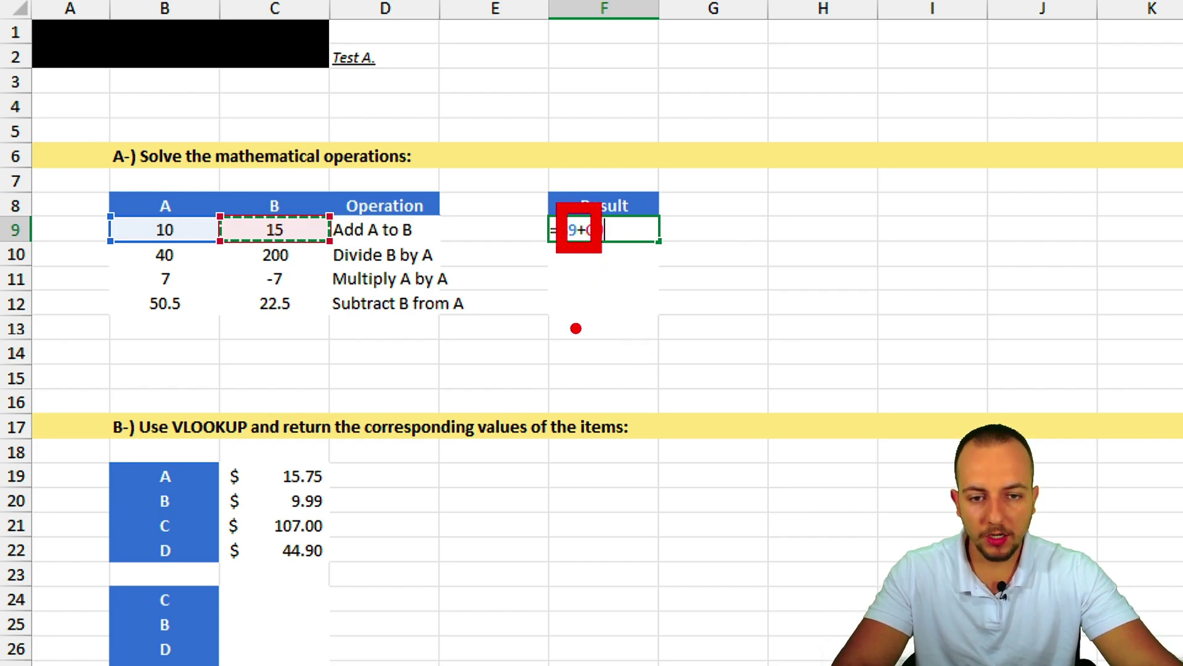
{"action": "key", "text": "ctrl+z"}
{"action": "left_click_drag", "start_coordinate": [515, 341], "coordinate": [640, 342]}
{"action": "left_click_drag", "start_coordinate": [567, 306], "coordinate": [555, 395]}
{"action": "key", "text": "Escape"}
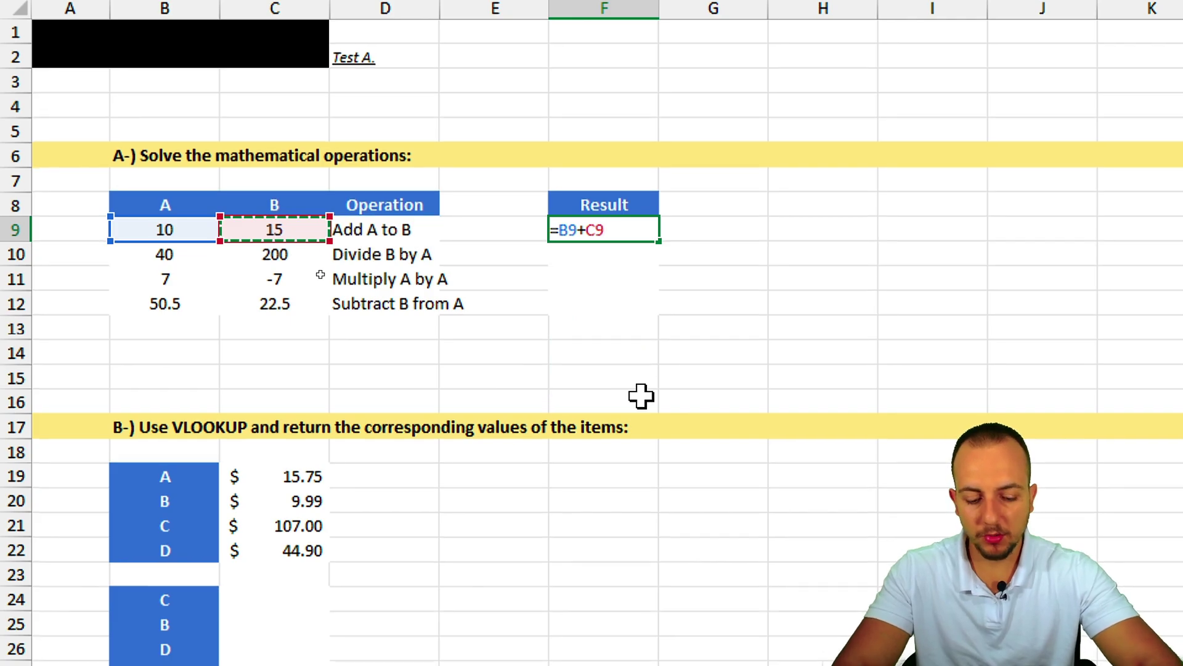
{"action": "key", "text": "Return"}
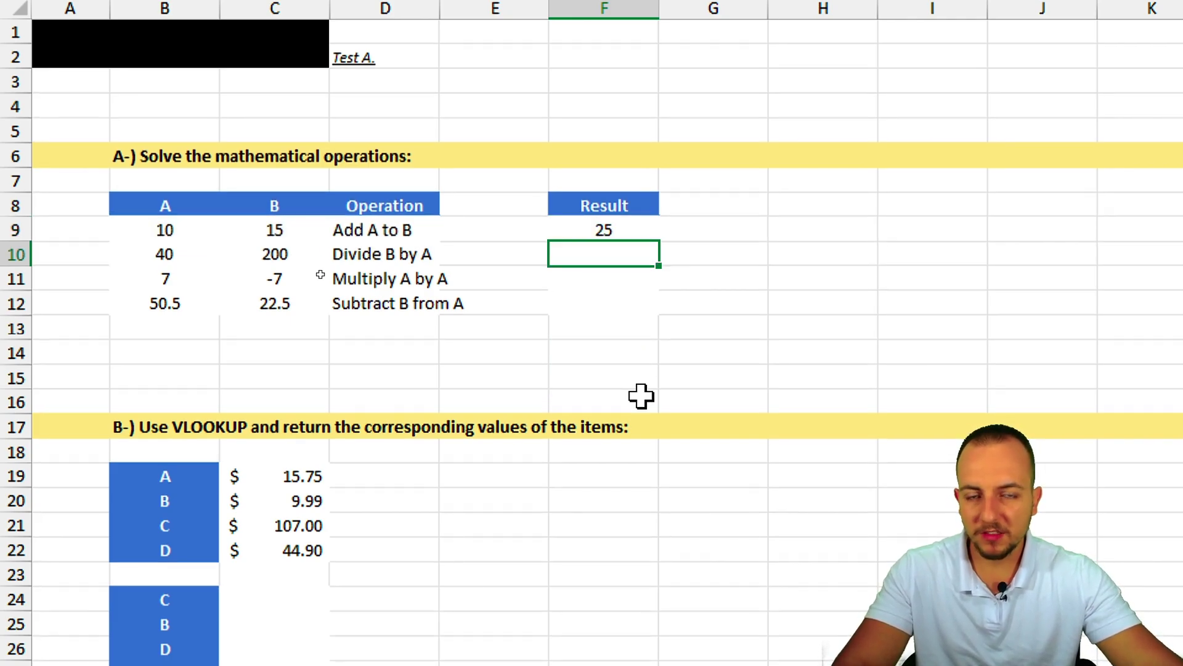
Enter =C10/B10 in F10 so Divide B by A returns 5
{"action": "type", "text": "="}
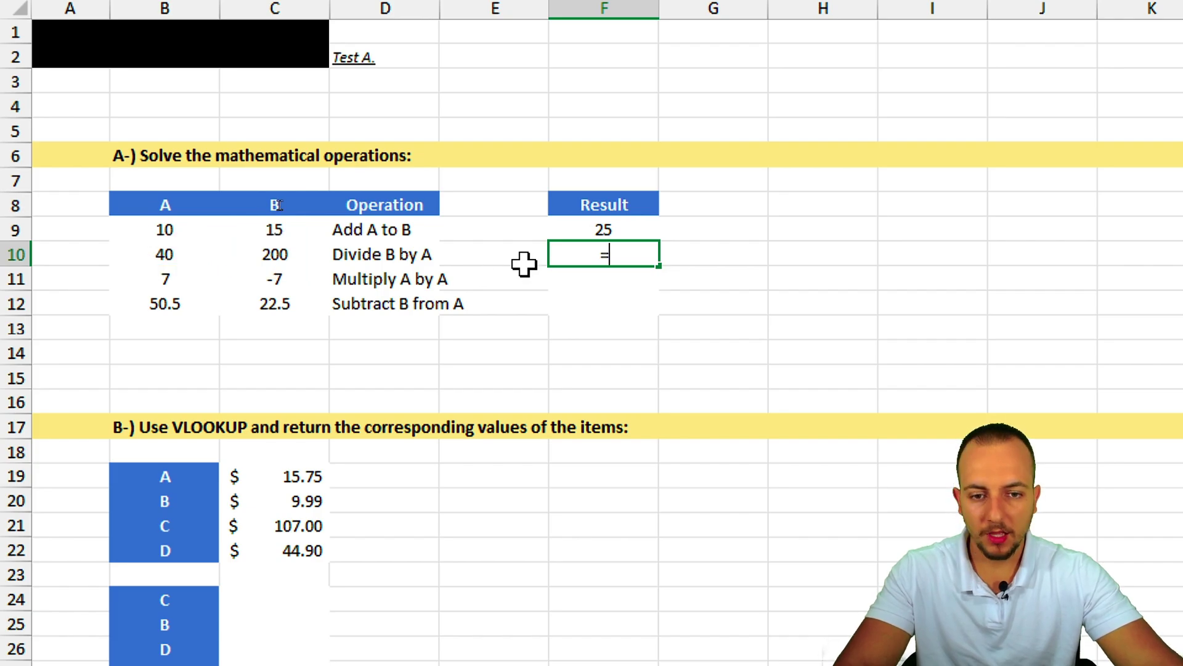
{"action": "left_click", "coordinate": [263, 254]}
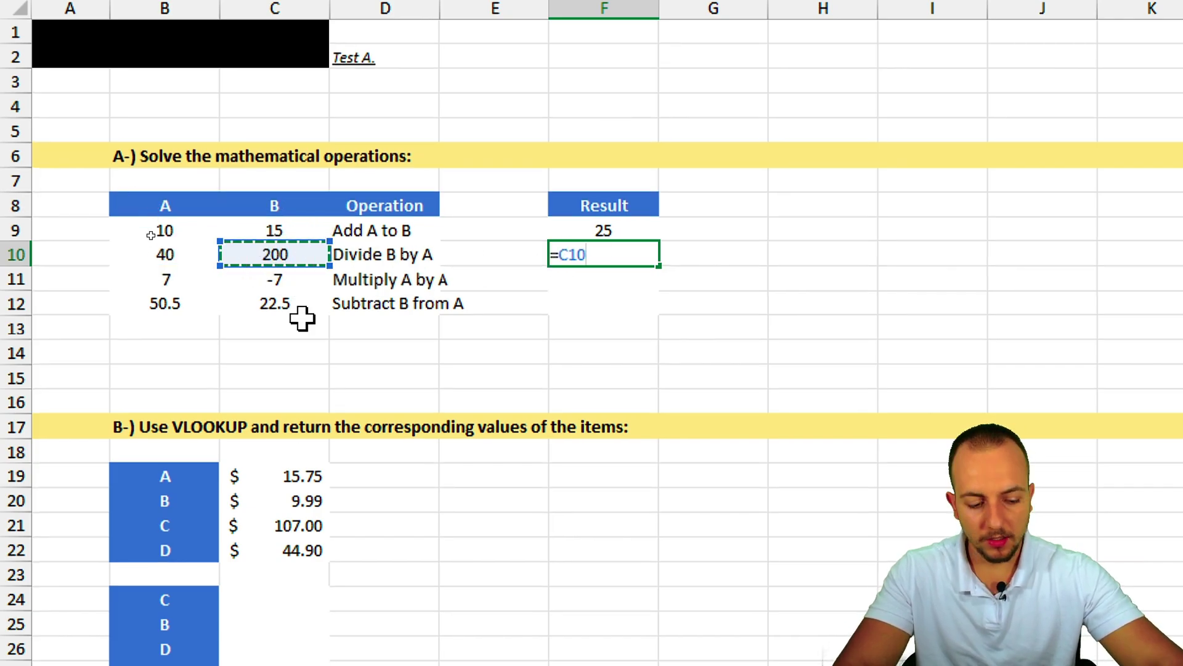
{"action": "type", "text": "/"}
{"action": "left_click", "coordinate": [185, 254]}
{"action": "key", "text": "Return"}
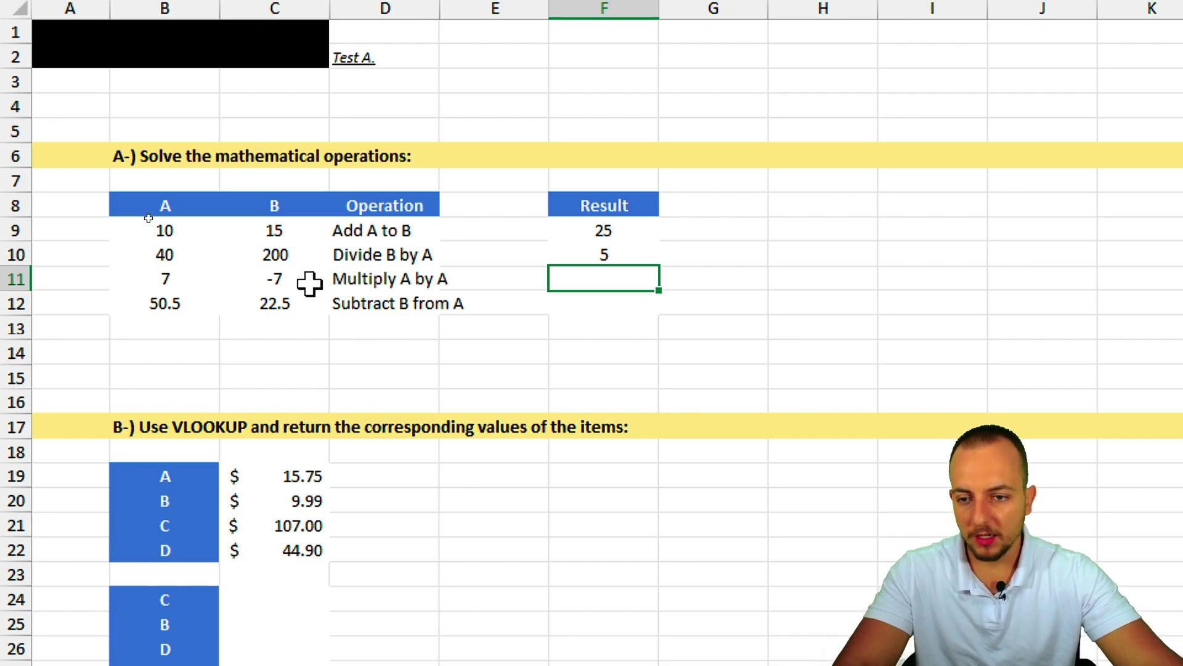
Highlight the Multiply A by A operation and its values 7 and -7 on screen
{"action": "key", "text": "ctrl+2"}
{"action": "left_click_drag", "start_coordinate": [317, 263], "coordinate": [465, 303]}
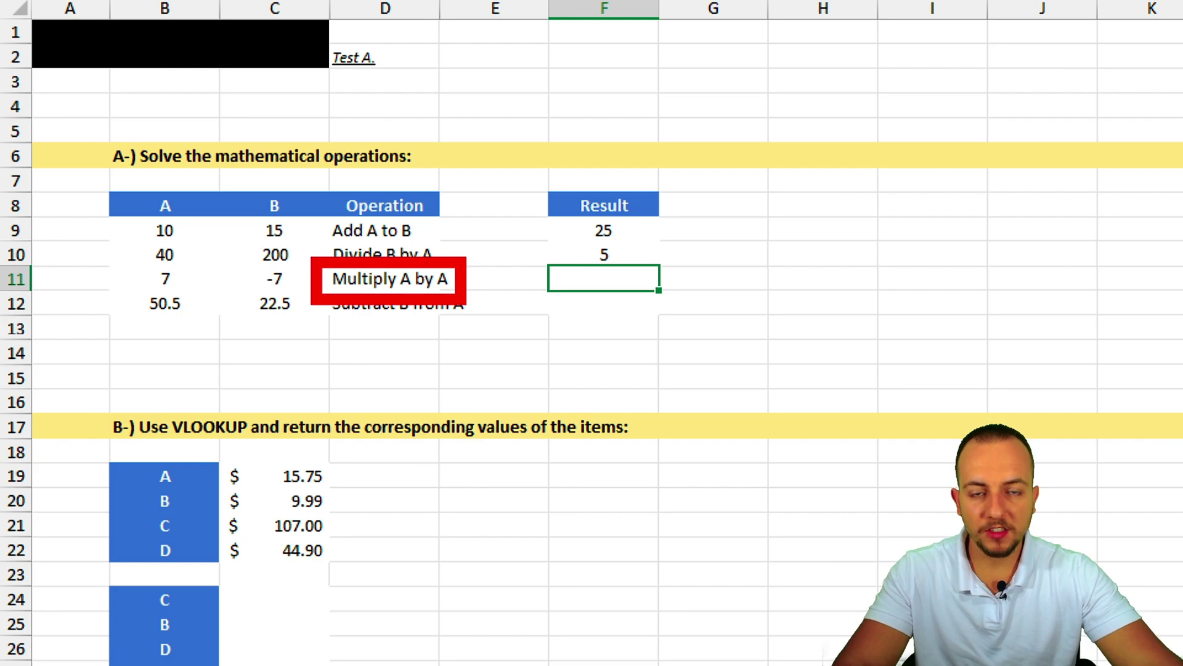
{"action": "key", "text": "e"}
{"action": "mouse_move", "coordinate": [137, 258]}
{"action": "left_mouse_down"}
{"action": "mouse_move", "coordinate": [192, 303]}
{"action": "mouse_move", "coordinate": [243, 266]}
{"action": "mouse_move", "coordinate": [238, 312]}
{"action": "left_mouse_up"}
{"action": "left_click_drag", "start_coordinate": [251, 258], "coordinate": [297, 303]}
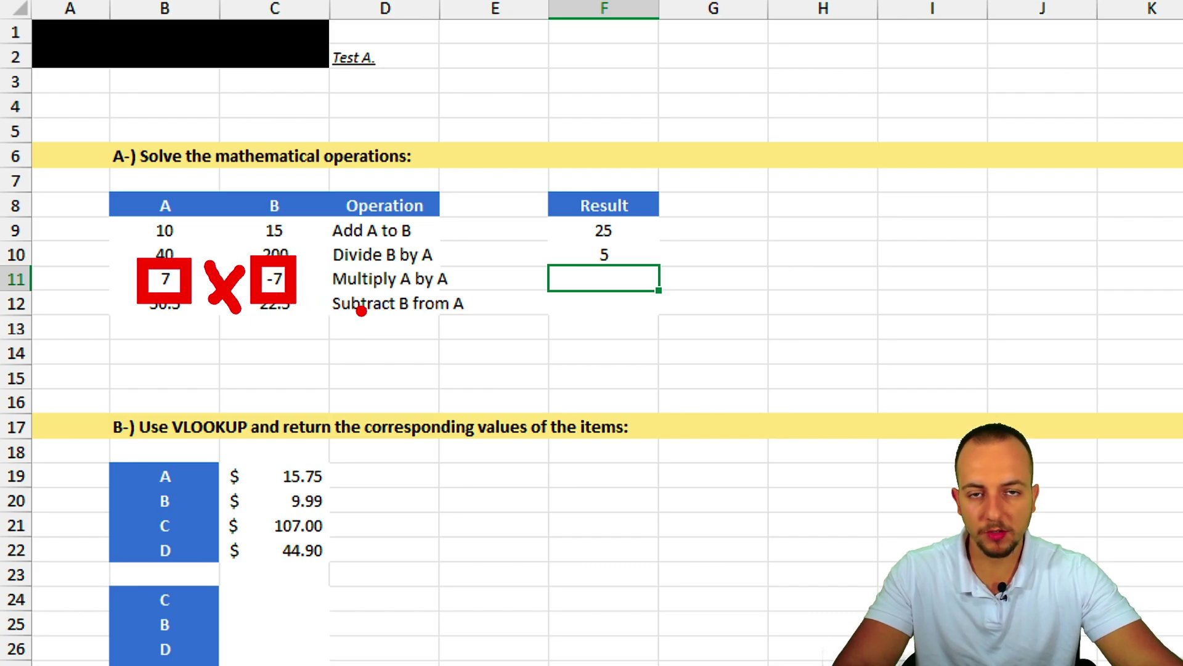
{"action": "key", "text": "ctrl+z"}
{"action": "key", "text": "ctrl+z"}
{"action": "key", "text": "ctrl+z"}
{"action": "key", "text": "ctrl+z"}
{"action": "left_click_drag", "start_coordinate": [327, 292], "coordinate": [457, 291]}
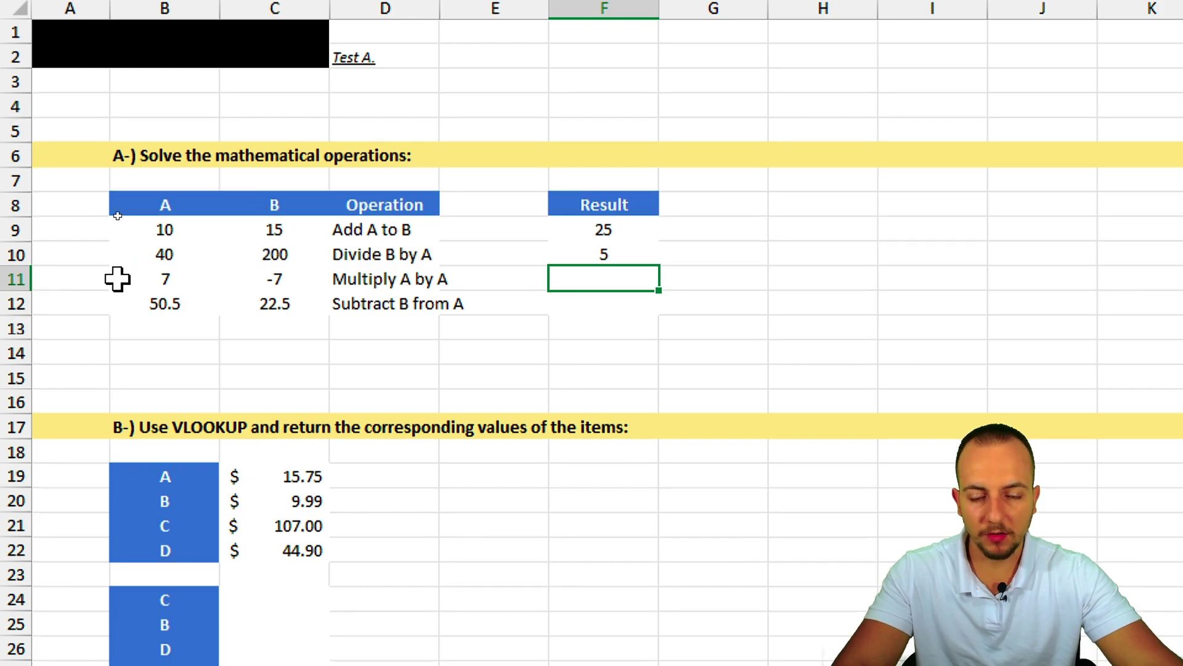
Enter =B11*B11 in F11 so Multiply A by A returns 49
{"action": "type", "text": "="}
{"action": "left_click", "coordinate": [179, 281]}
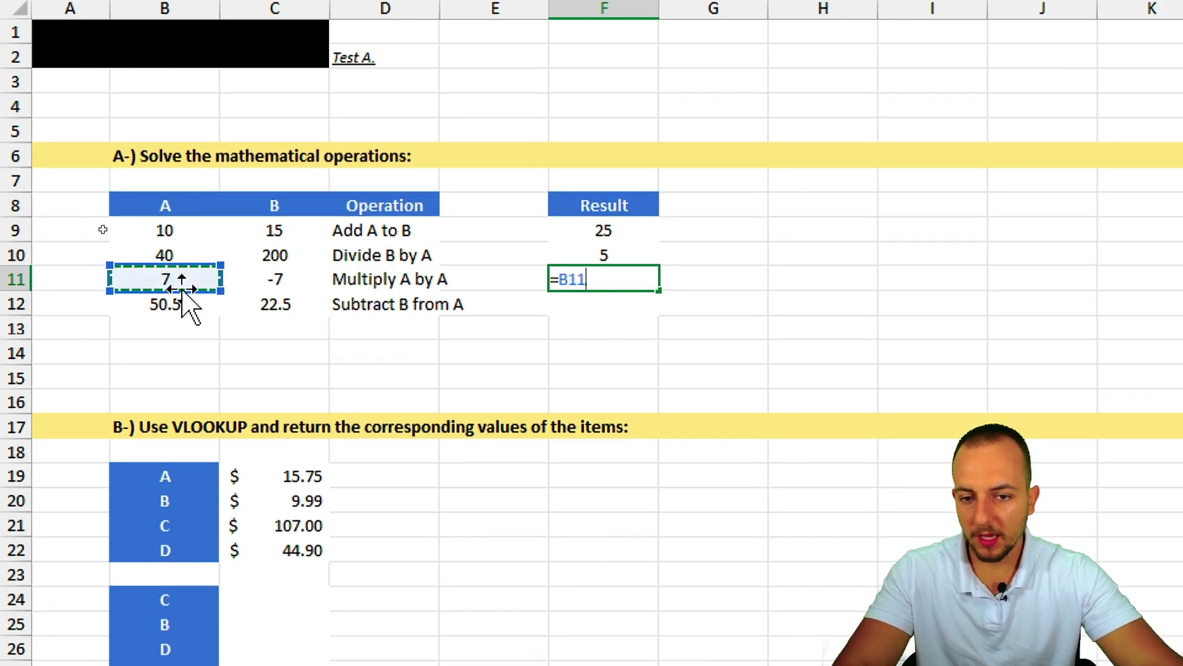
{"action": "type", "text": "*"}
{"action": "left_click", "coordinate": [157, 278]}
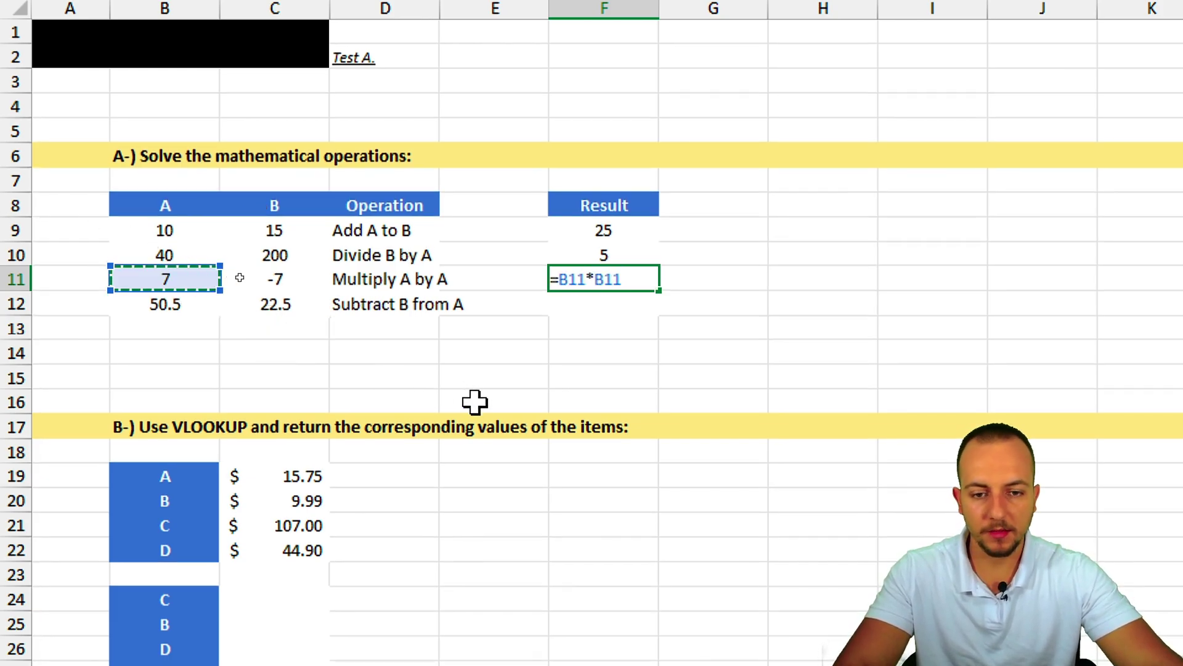
{"action": "left_click_drag", "start_coordinate": [590, 293], "coordinate": [619, 378]}
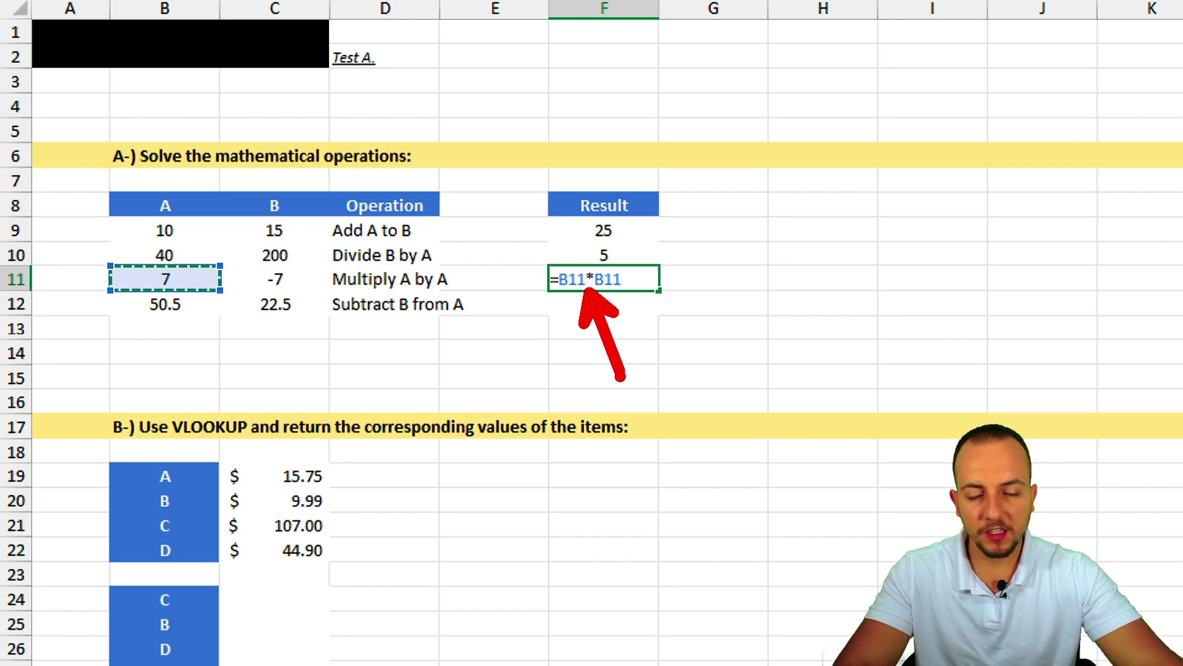
{"action": "mouse_move", "coordinate": [604, 285]}
{"action": "left_mouse_down"}
{"action": "mouse_move", "coordinate": [602, 253]}
{"action": "mouse_move", "coordinate": [602, 285]}
{"action": "left_mouse_up"}
{"action": "mouse_move", "coordinate": [539, 376]}
{"action": "left_mouse_down"}
{"action": "mouse_move", "coordinate": [432, 444]}
{"action": "mouse_move", "coordinate": [524, 410]}
{"action": "left_mouse_up"}
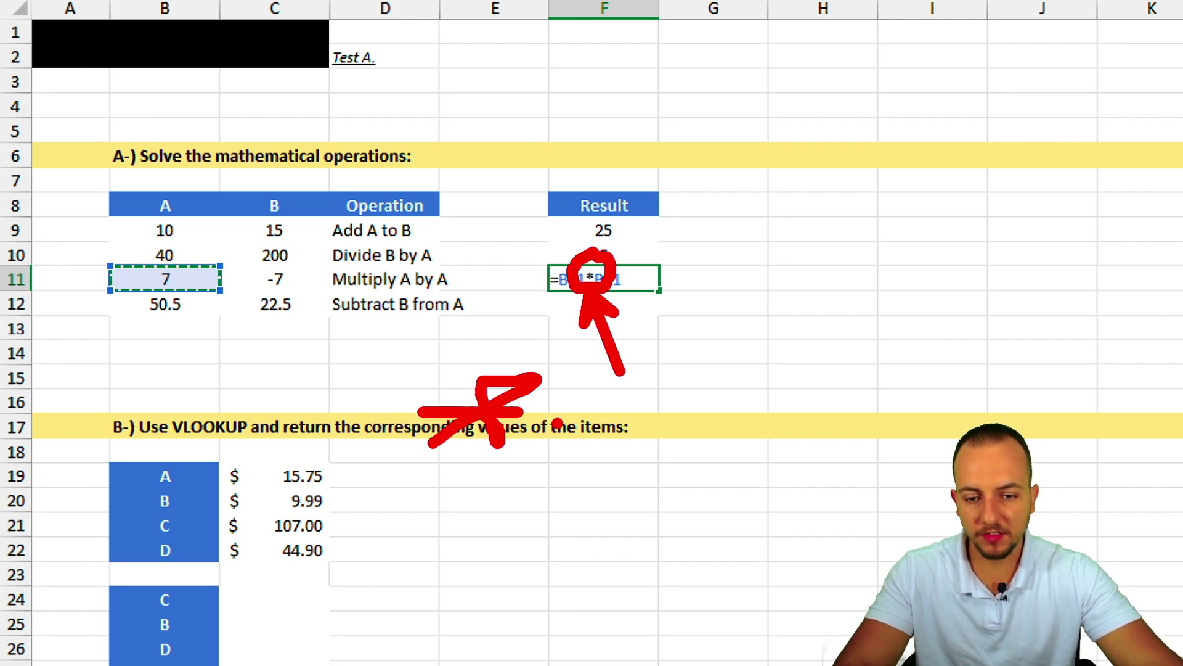
{"action": "key", "text": "Escape"}
{"action": "key", "text": "Return"}
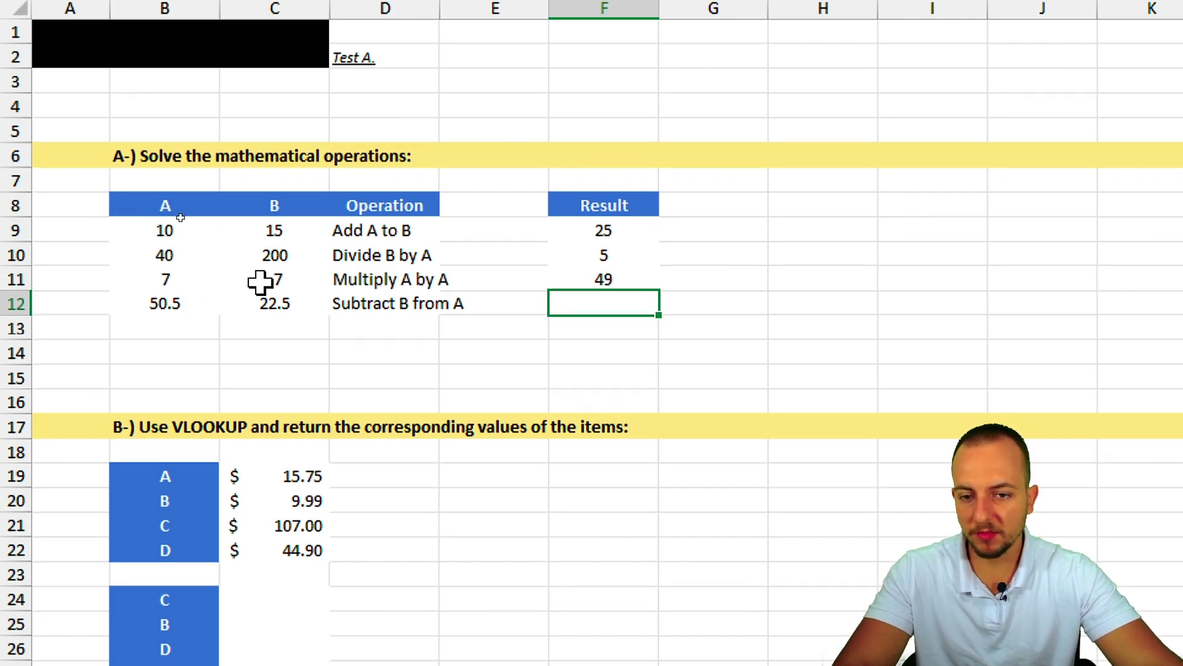
Select F12 and mark the Subtract B from A operation with arrows and an underline
{"action": "left_click", "coordinate": [598, 276]}
{"action": "left_click", "coordinate": [625, 313]}
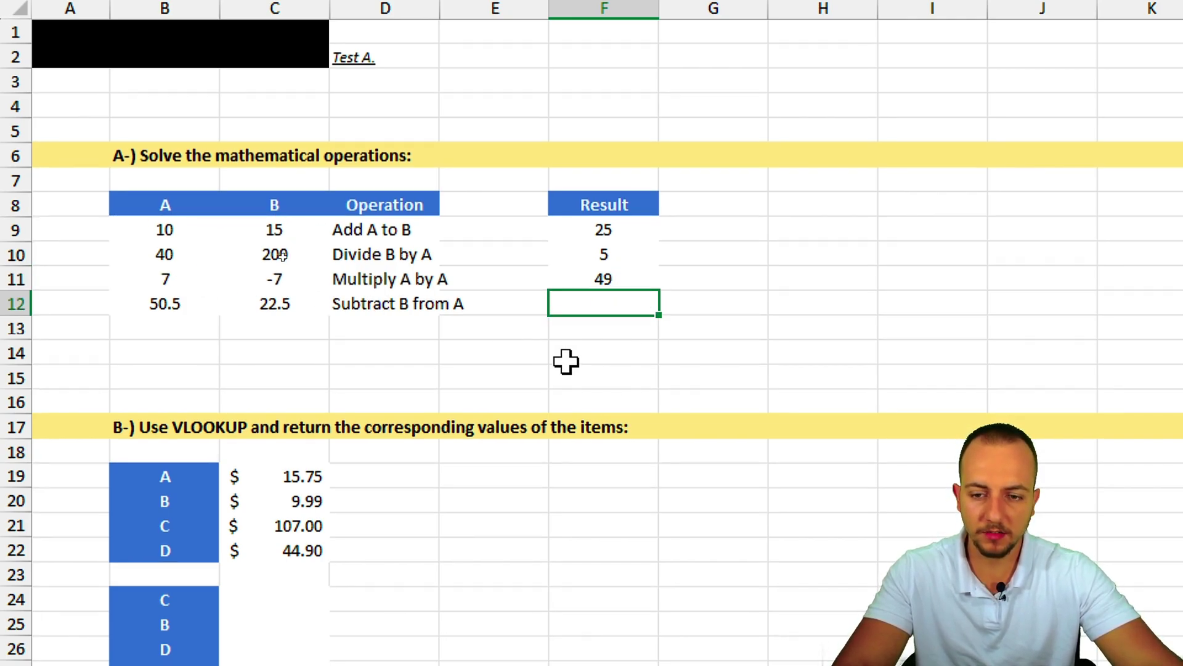
{"action": "key", "text": "ctrl+2"}
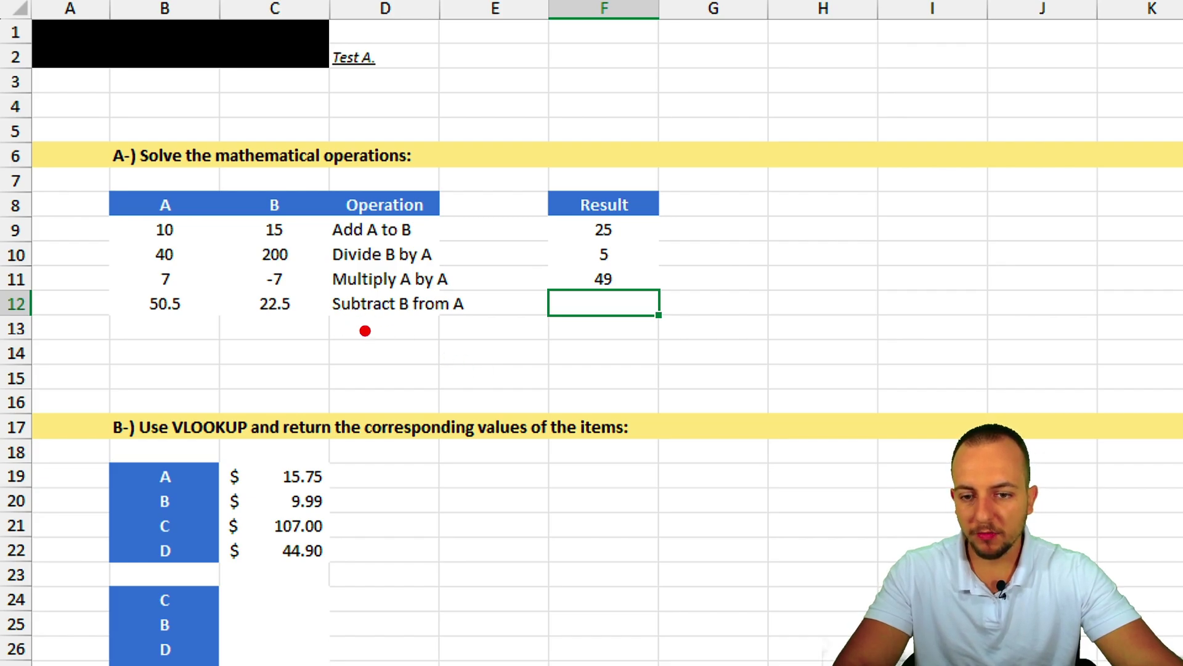
{"action": "left_click_drag", "start_coordinate": [366, 331], "coordinate": [452, 407]}
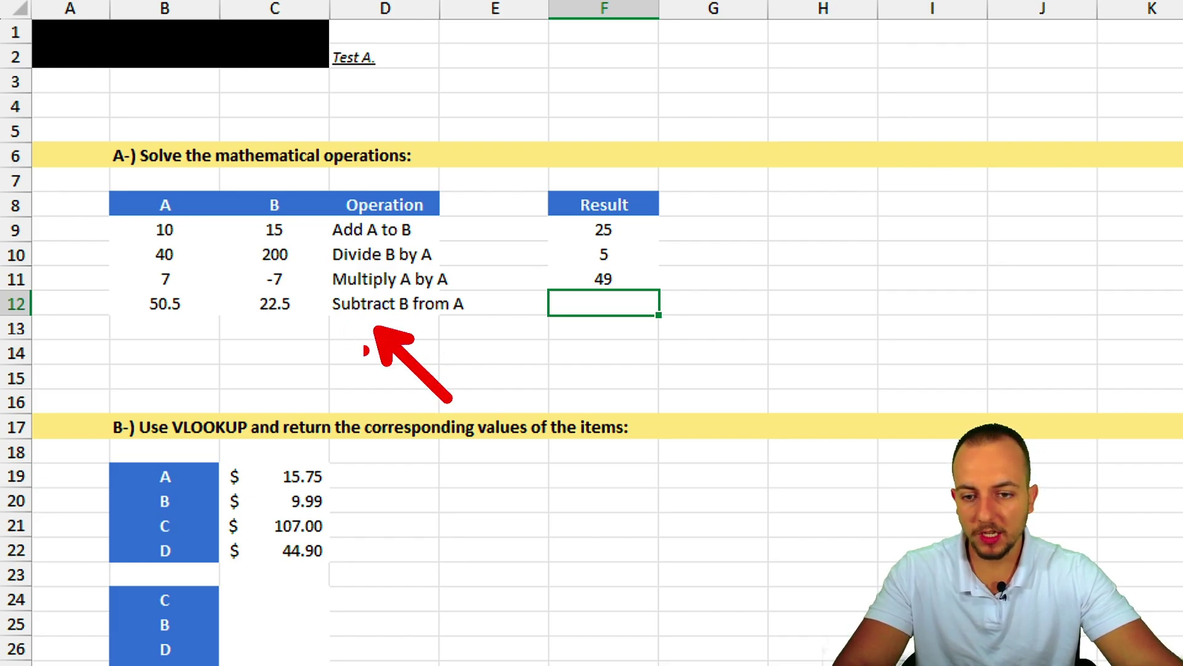
{"action": "left_click_drag", "start_coordinate": [330, 321], "coordinate": [484, 327]}
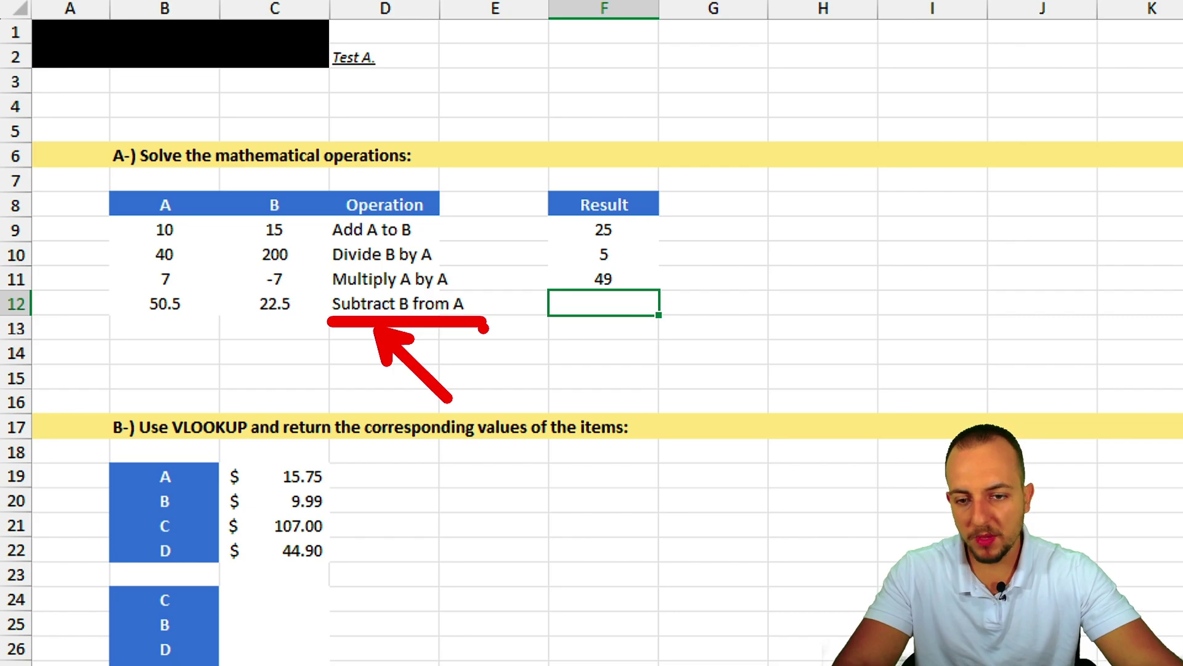
{"action": "left_click_drag", "start_coordinate": [404, 323], "coordinate": [432, 408]}
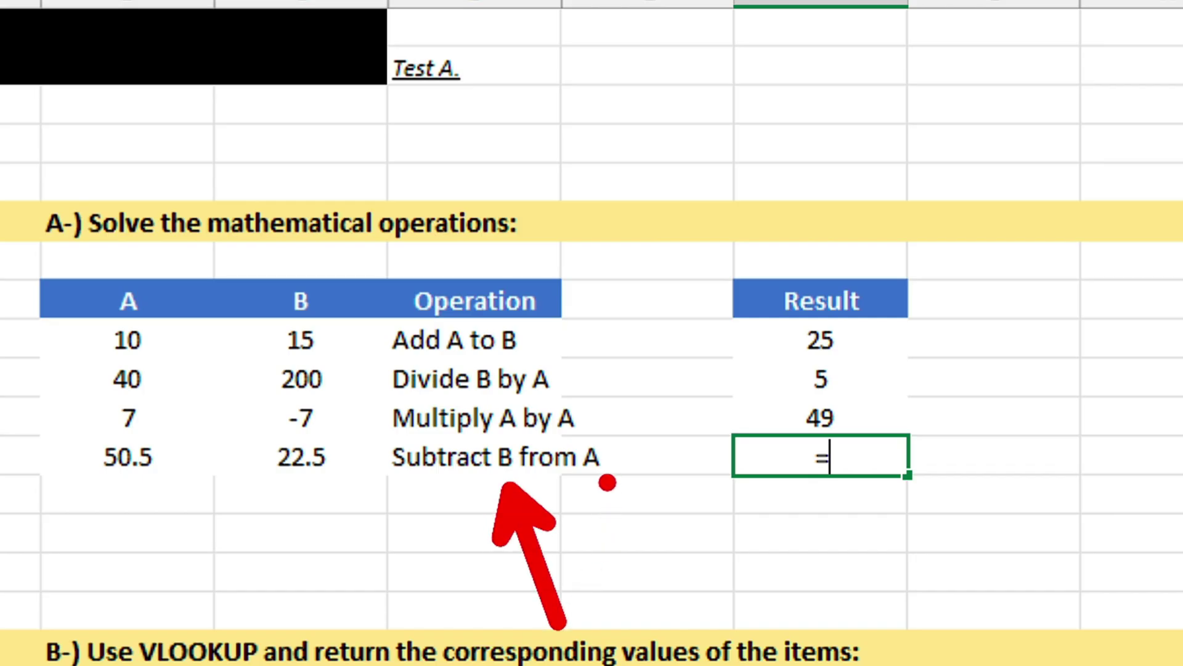
{"action": "left_click_drag", "start_coordinate": [473, 321], "coordinate": [491, 408]}
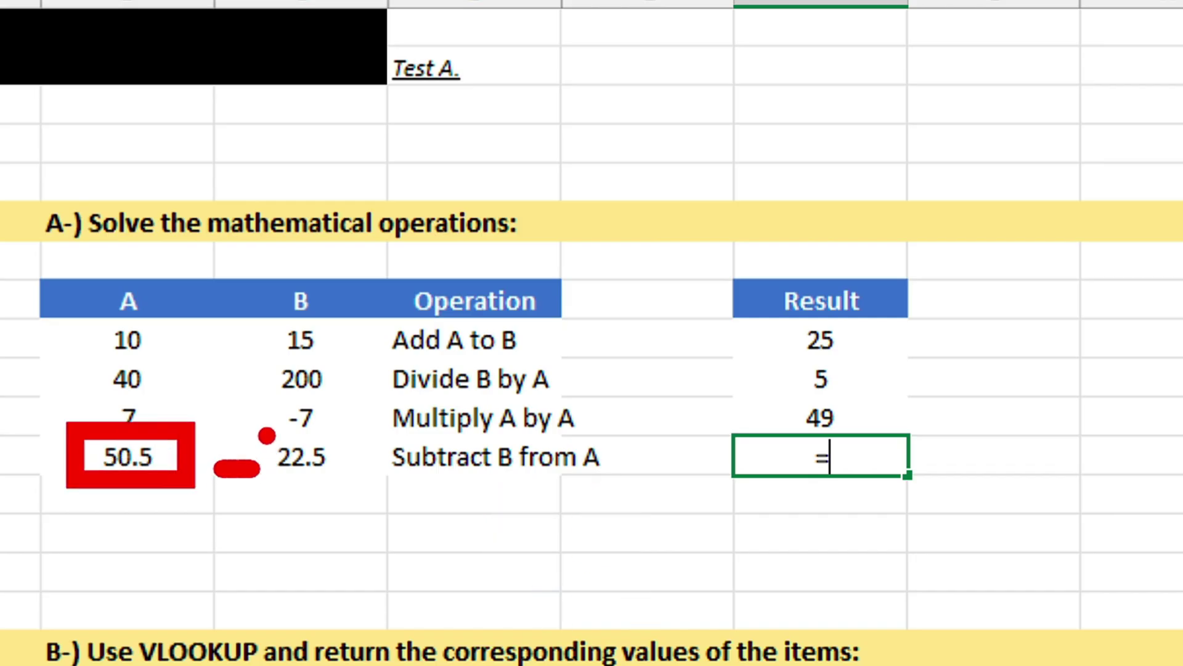
Build =B12-C12 from 50.5 and 22.5 so Subtract B from A returns 28
{"action": "left_click", "coordinate": [158, 456]}
{"action": "type", "text": "-"}
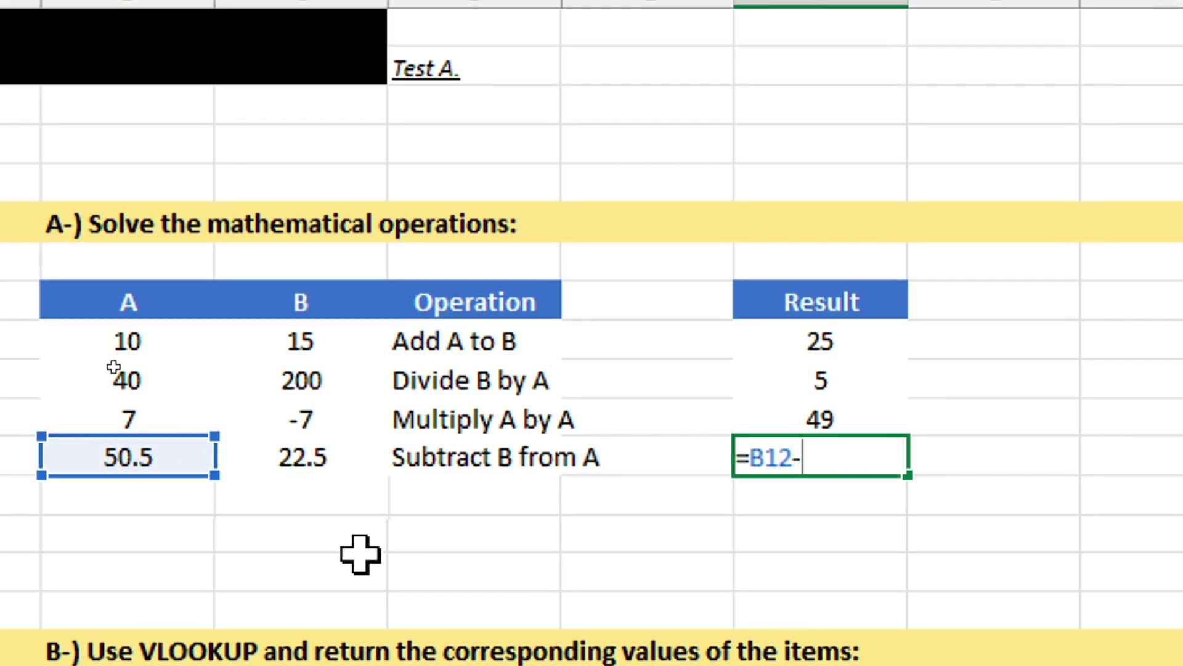
{"action": "left_click", "coordinate": [341, 469]}
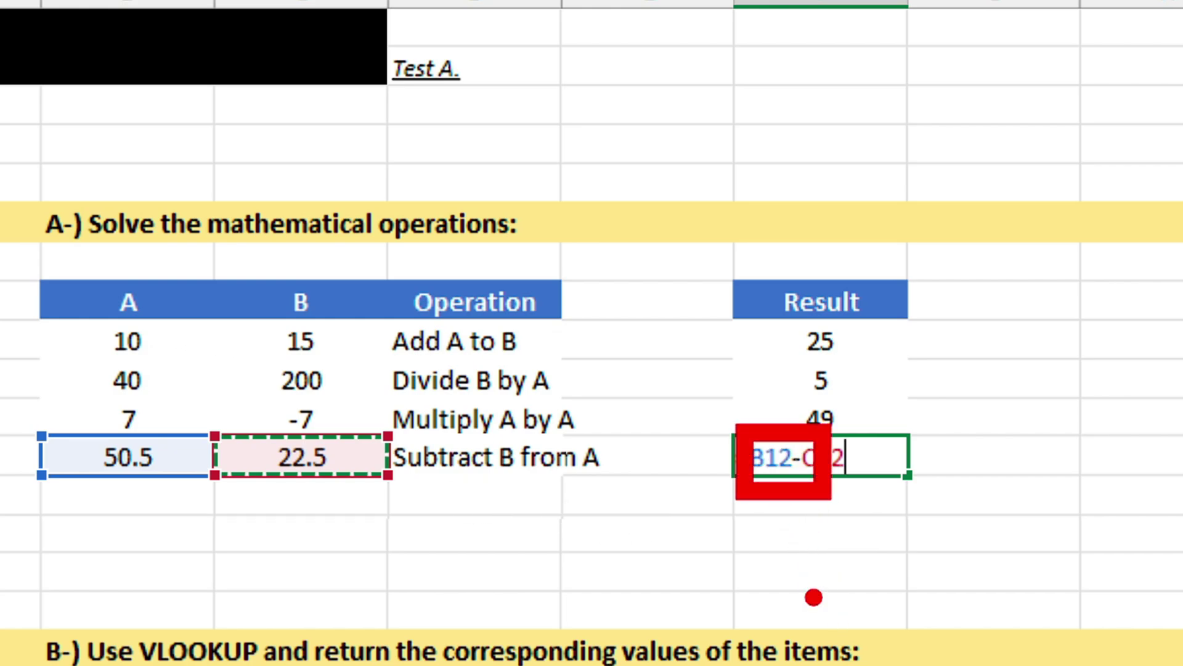
{"action": "key", "text": "Return"}
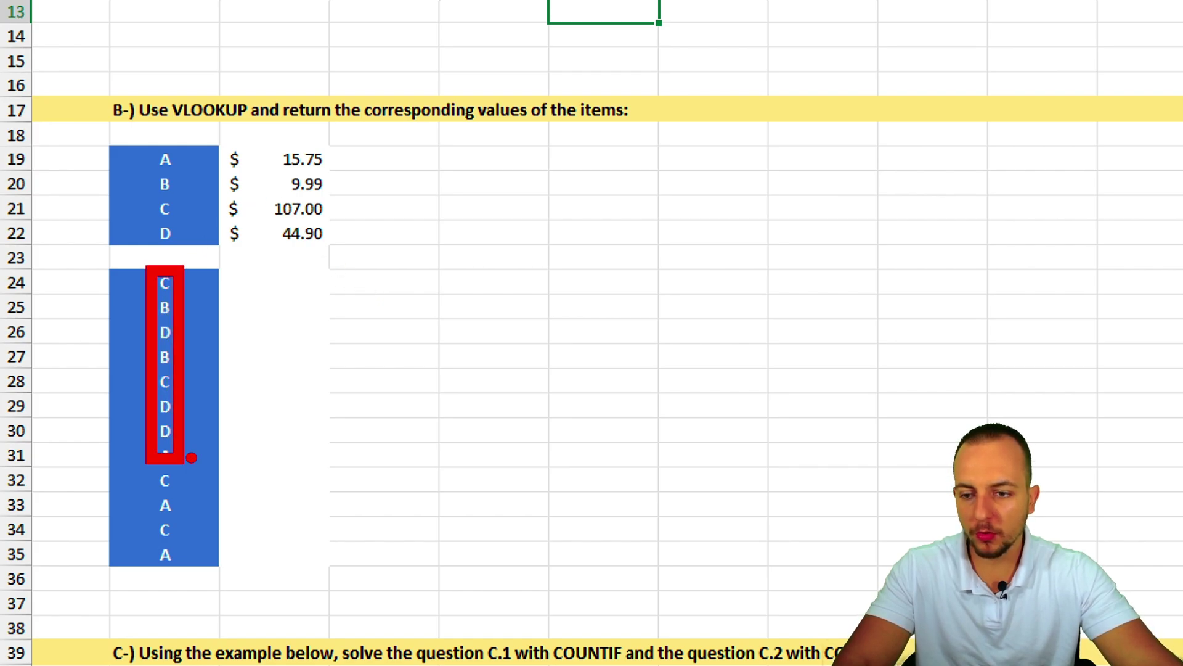
Select C24 beside item C and try starting a VLOOKUP, cancelling the partial entries
{"action": "left_click", "coordinate": [274, 282]}
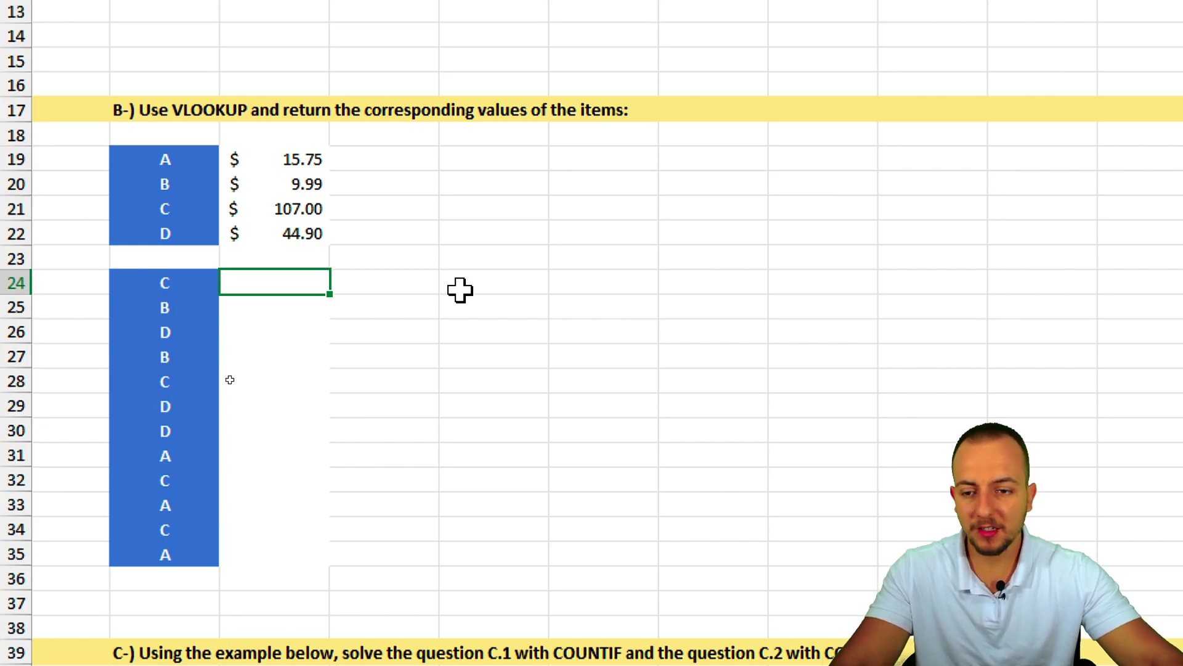
{"action": "type", "text": "="}
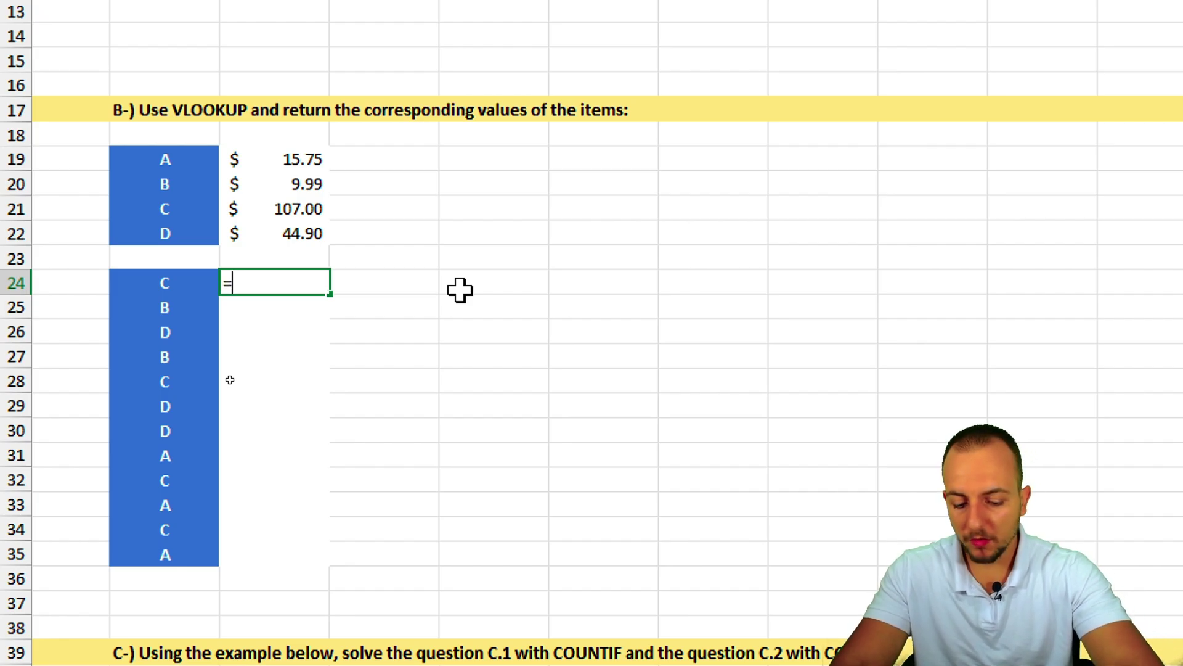
{"action": "type", "text": "vlo"}
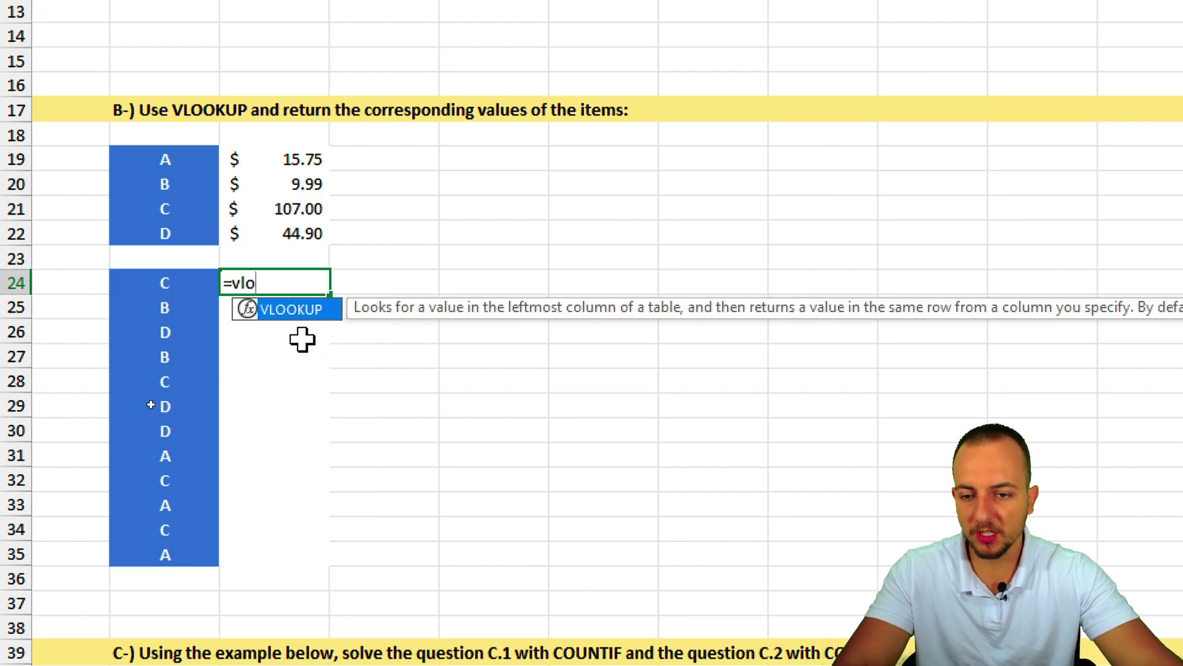
{"action": "double_click", "coordinate": [281, 313]}
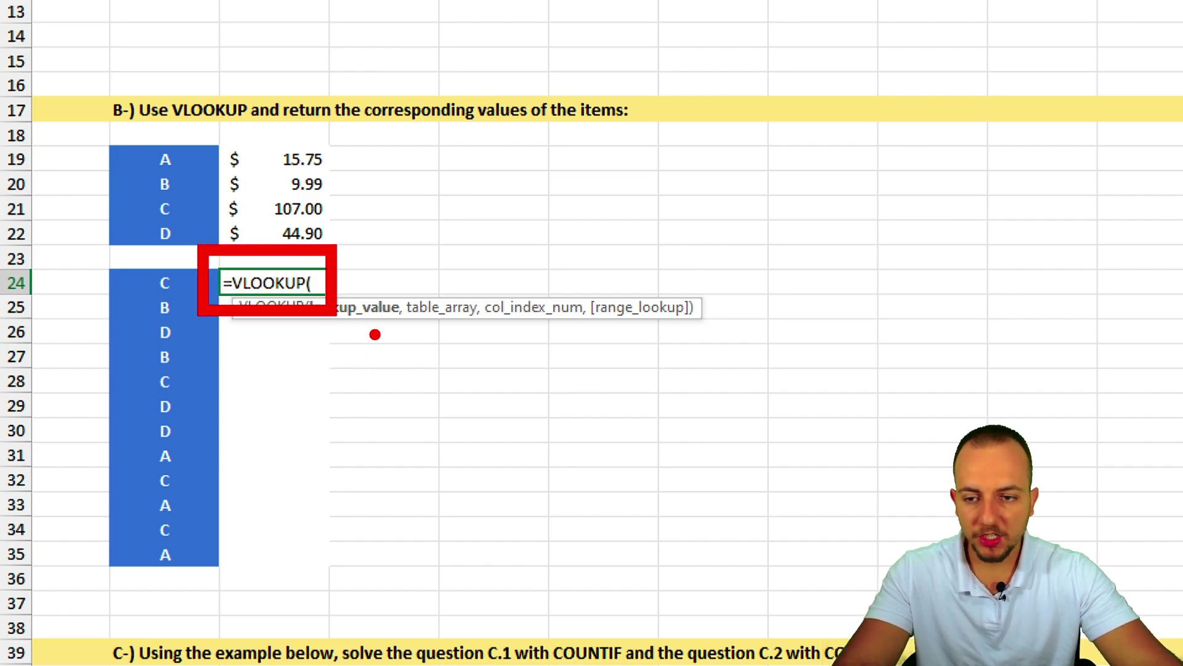
{"action": "key", "text": "Escape"}
{"action": "type", "text": "="}
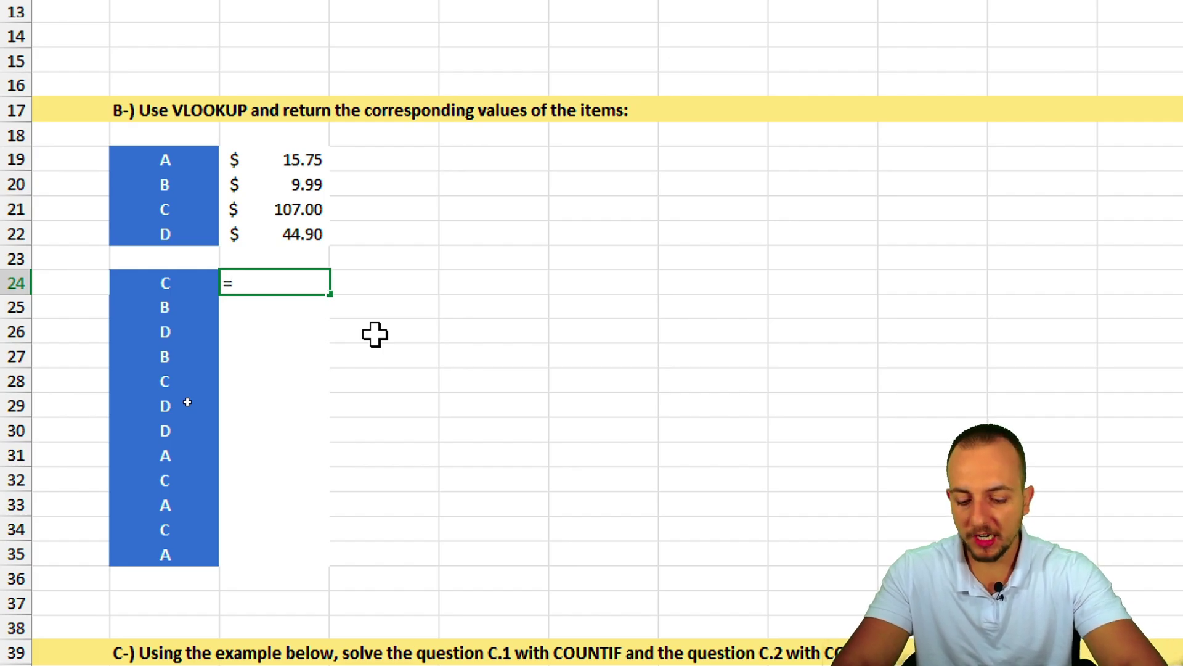
{"action": "type", "text": "vlo"}
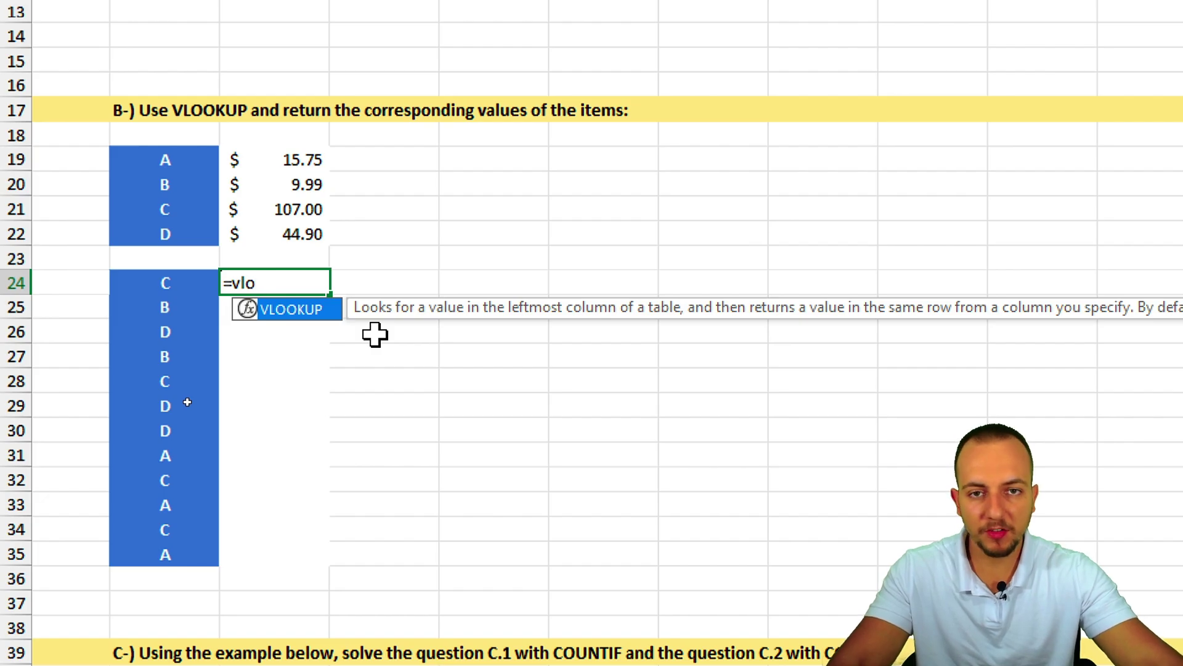
{"action": "key", "text": "Escape"}
{"action": "key", "text": "Escape"}
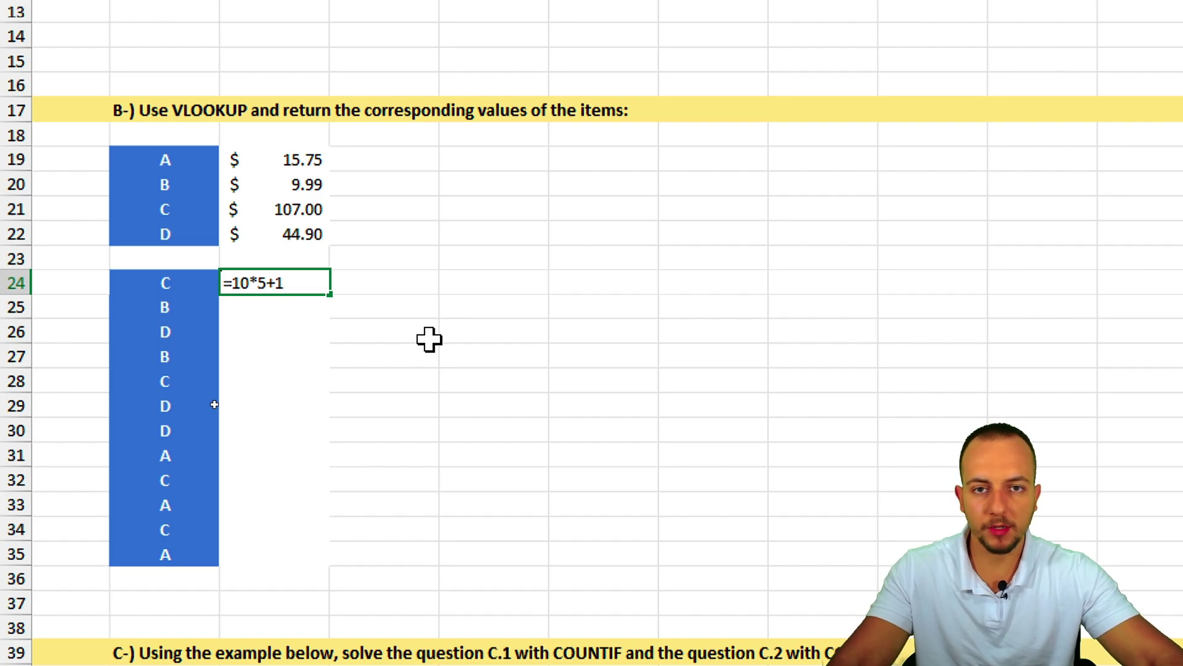
{"action": "key", "text": "Escape"}
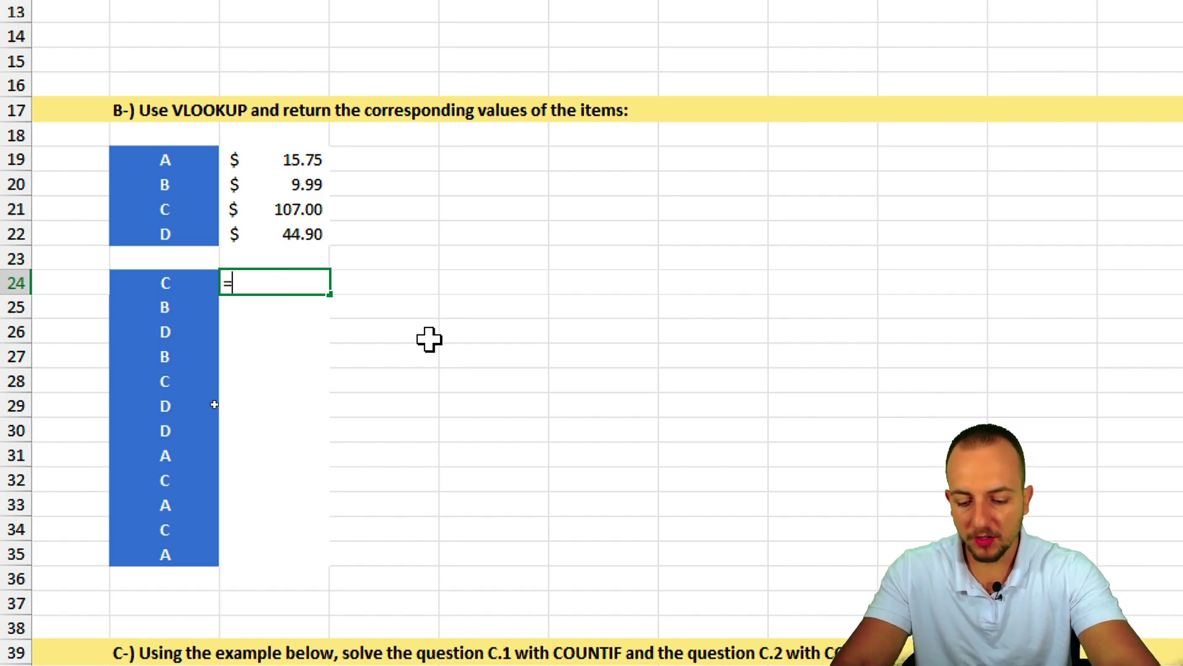
Insert VLOOKUP into C24 via =vlo and annotate its four arguments
{"action": "type", "text": "=vlo"}
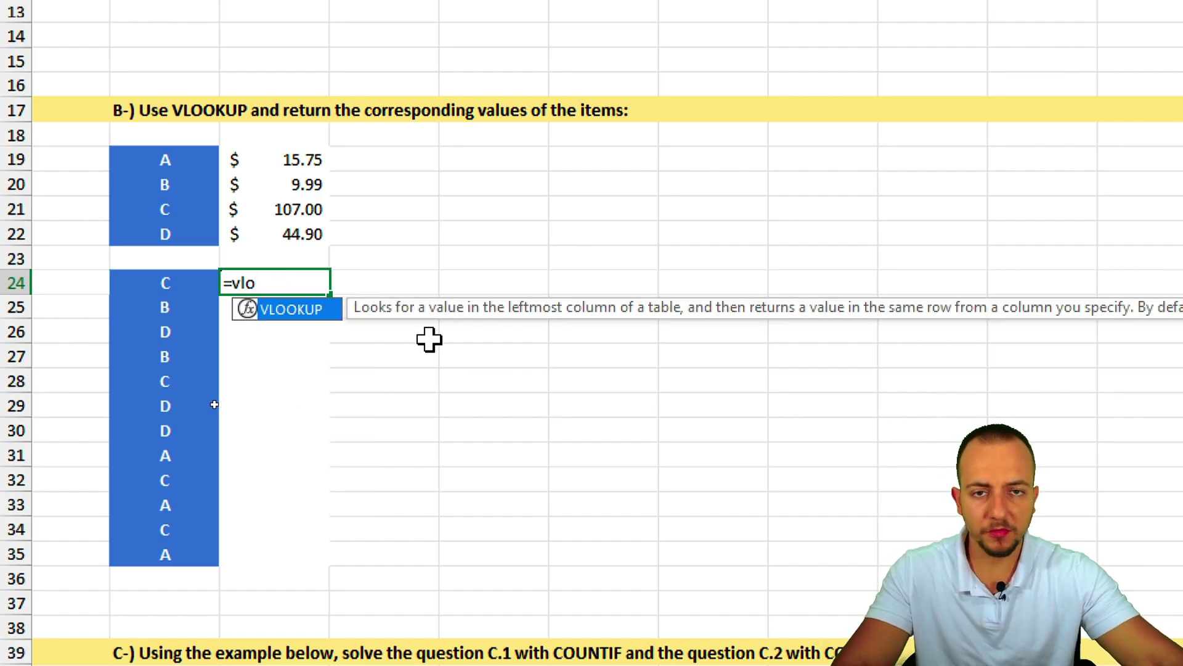
{"action": "double_click", "coordinate": [297, 311]}
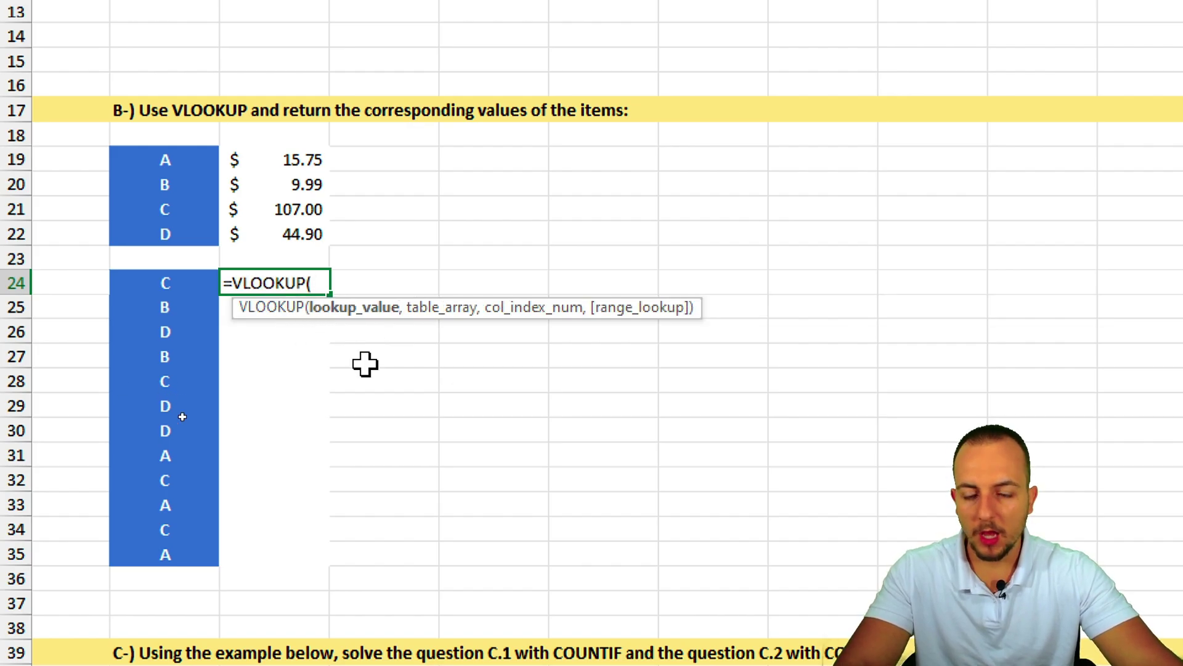
{"action": "left_click_drag", "start_coordinate": [363, 333], "coordinate": [398, 387]}
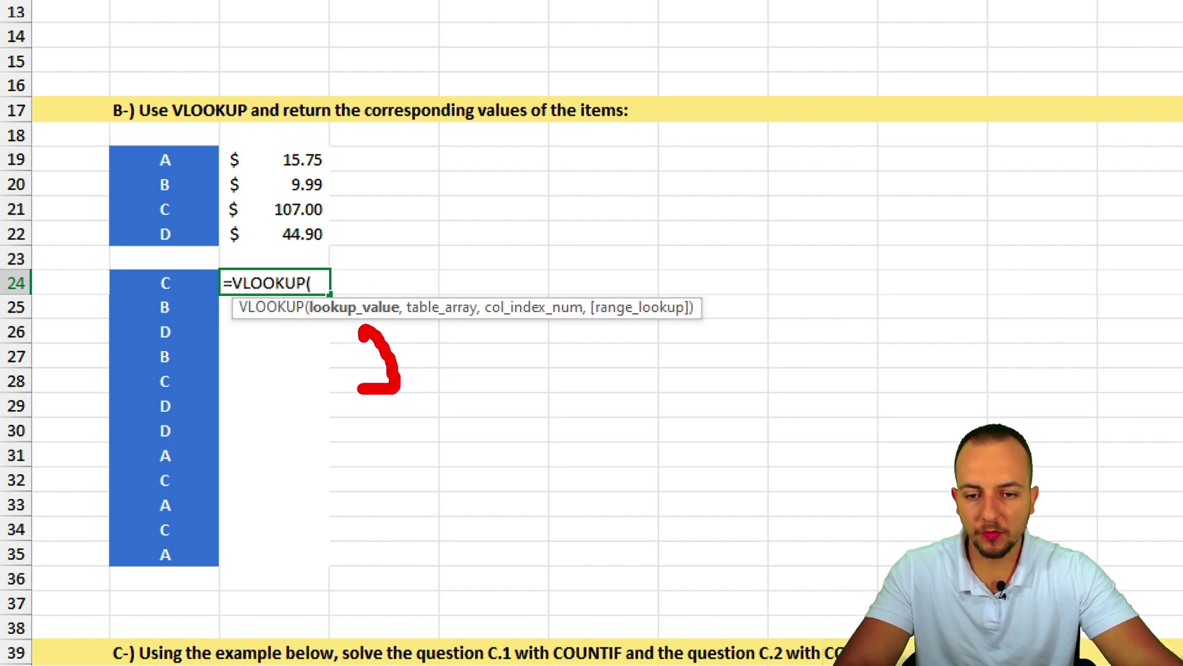
{"action": "left_click_drag", "start_coordinate": [425, 343], "coordinate": [490, 387]}
{"action": "mouse_move", "coordinate": [524, 342]}
{"action": "left_mouse_down"}
{"action": "mouse_move", "coordinate": [558, 364]}
{"action": "mouse_move", "coordinate": [523, 390]}
{"action": "left_mouse_up"}
{"action": "left_click_drag", "start_coordinate": [646, 361], "coordinate": [635, 385]}
{"action": "left_click", "coordinate": [634, 400]}
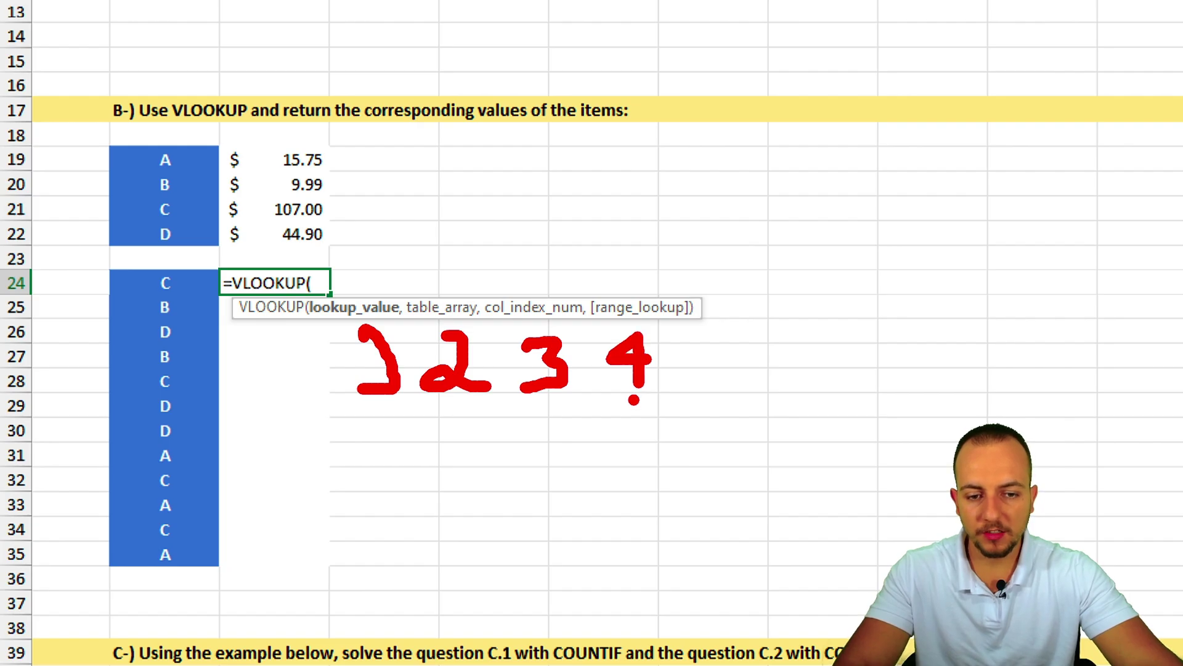
{"action": "key", "text": "ctrl+z"}
{"action": "key", "text": "ctrl+z"}
{"action": "key", "text": "ctrl+z"}
{"action": "key", "text": "ctrl+z"}
{"action": "key", "text": "ctrl+z"}
{"action": "key", "text": "ctrl+z"}
{"action": "key", "text": "ctrl+z"}
{"action": "mouse_move", "coordinate": [302, 281]}
{"action": "left_mouse_down"}
{"action": "mouse_move", "coordinate": [396, 340]}
{"action": "mouse_move", "coordinate": [414, 339]}
{"action": "left_mouse_up"}
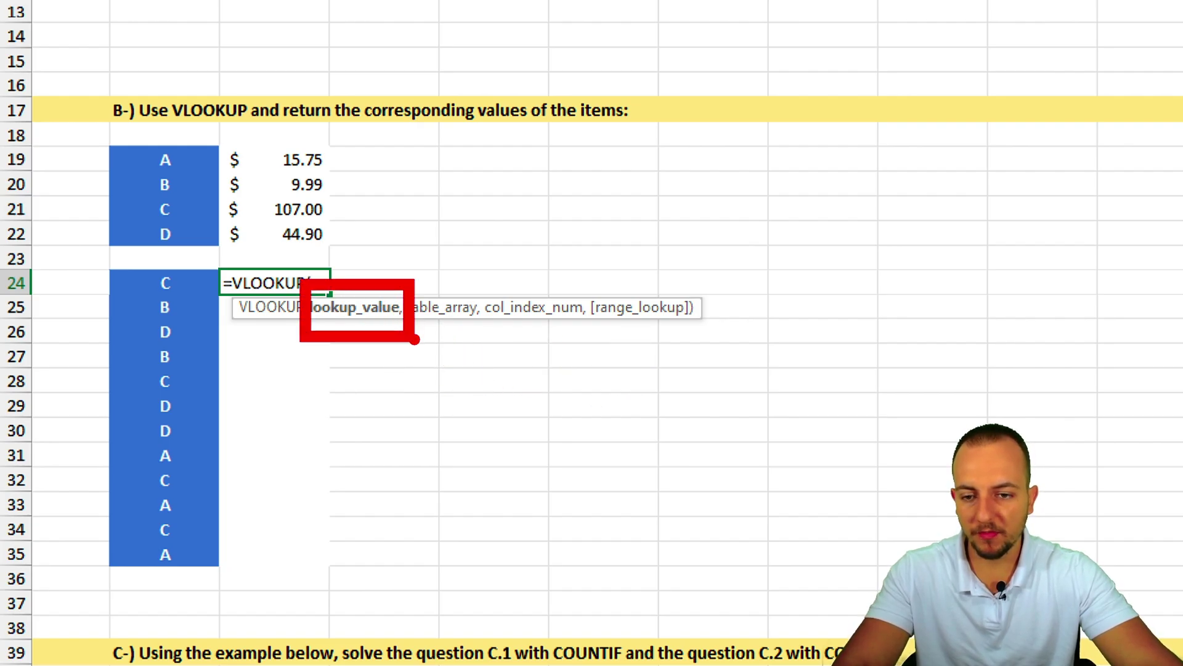
{"action": "key", "text": "Escape"}
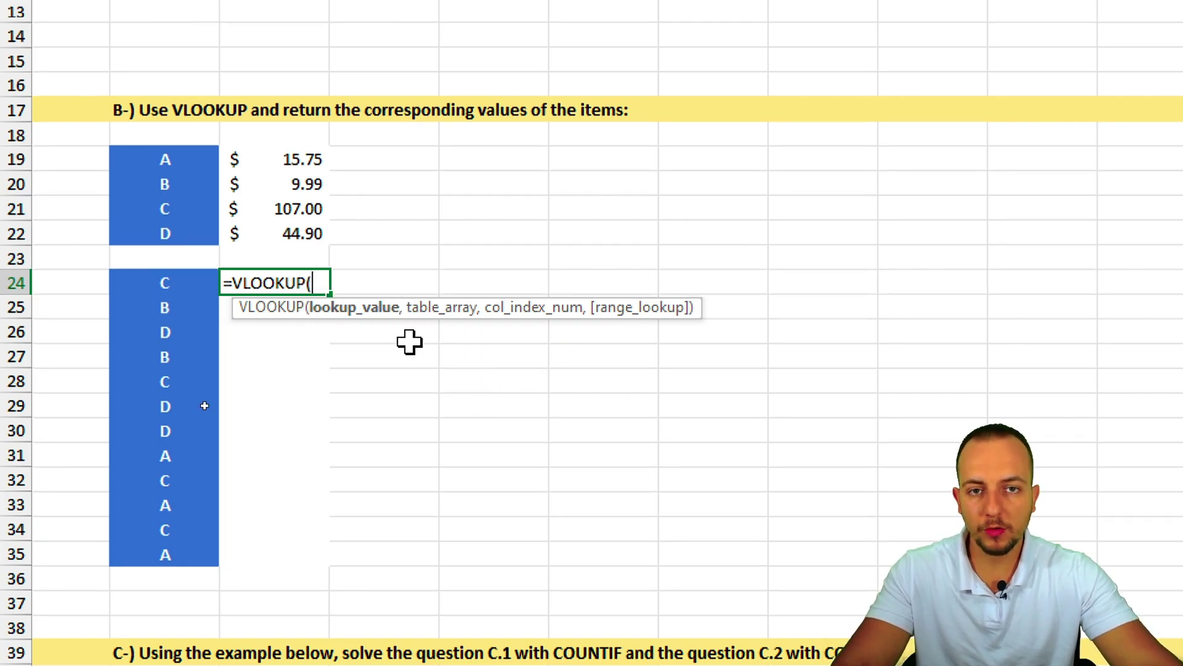
Complete =VLOOKUP(B24,B19:C22,2,FALSE) in C24 so item C returns $107.00
{"action": "left_click", "coordinate": [185, 282]}
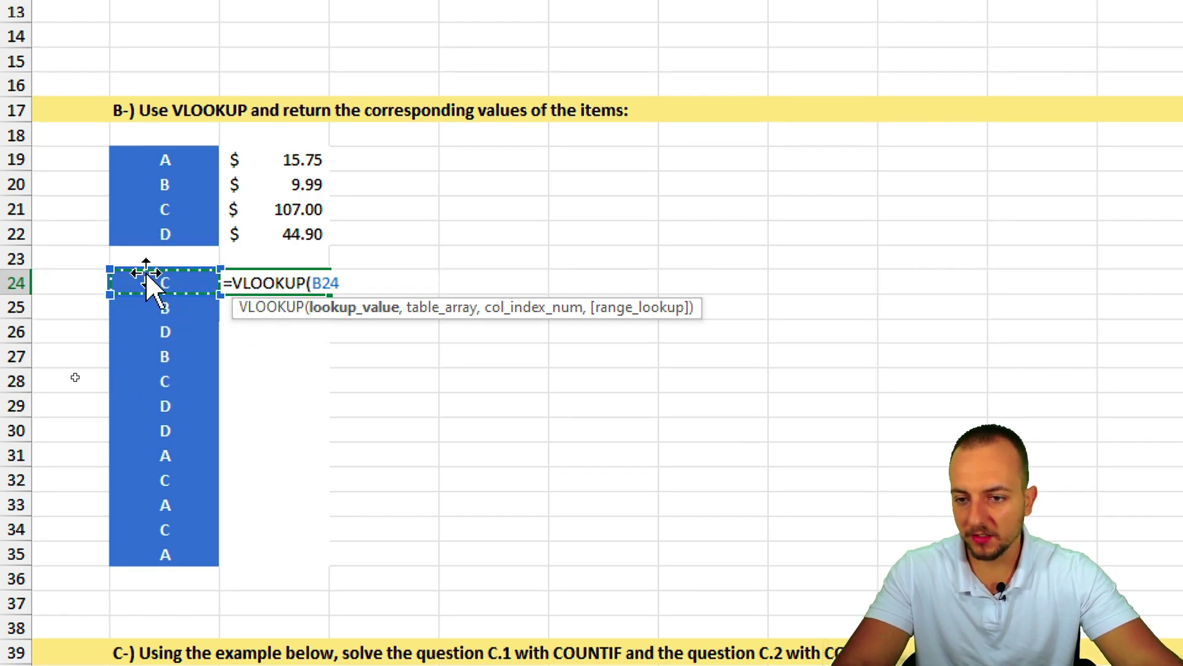
{"action": "type", "text": ","}
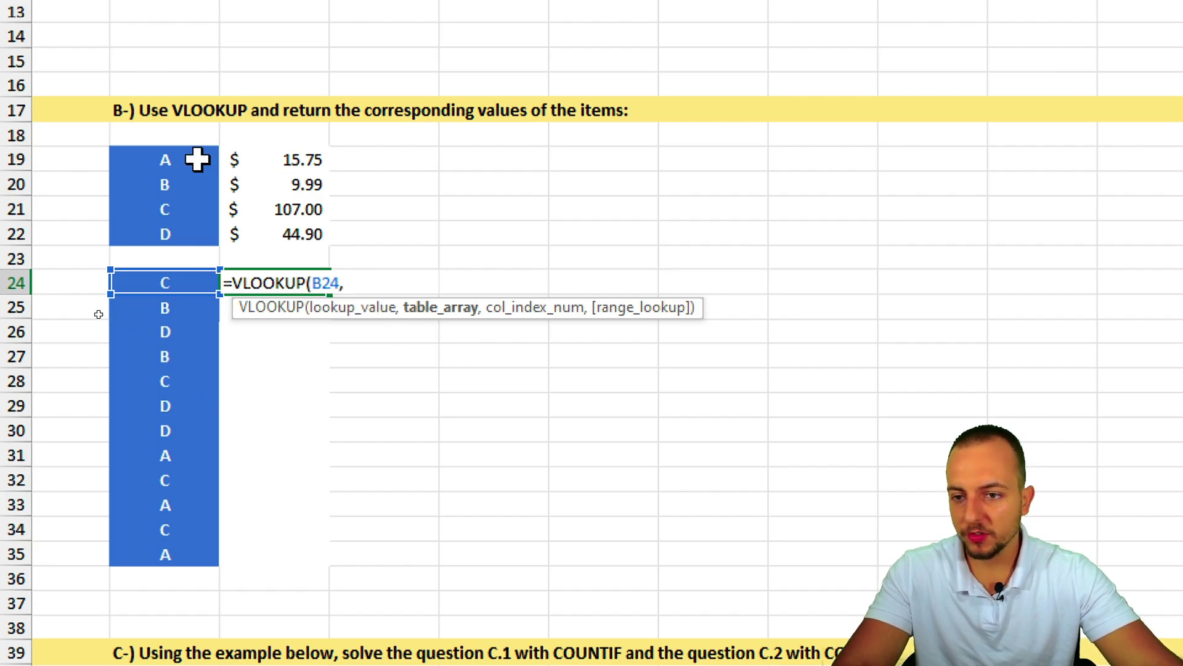
{"action": "left_click_drag", "start_coordinate": [193, 161], "coordinate": [323, 233]}
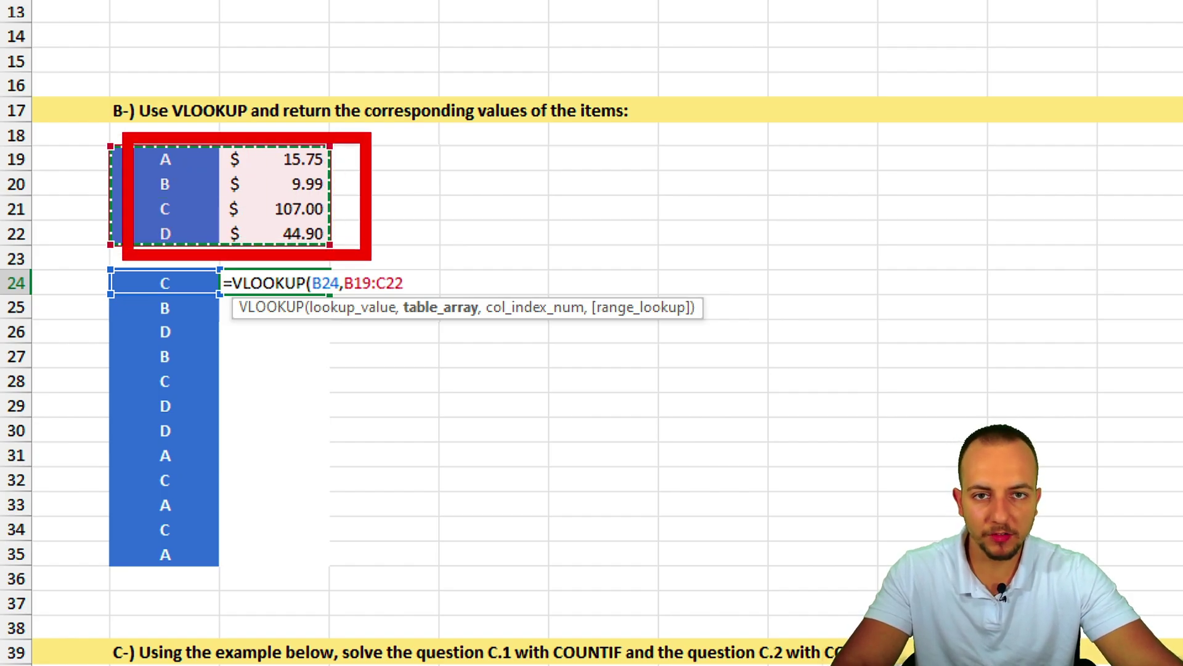
{"action": "type", "text": ","}
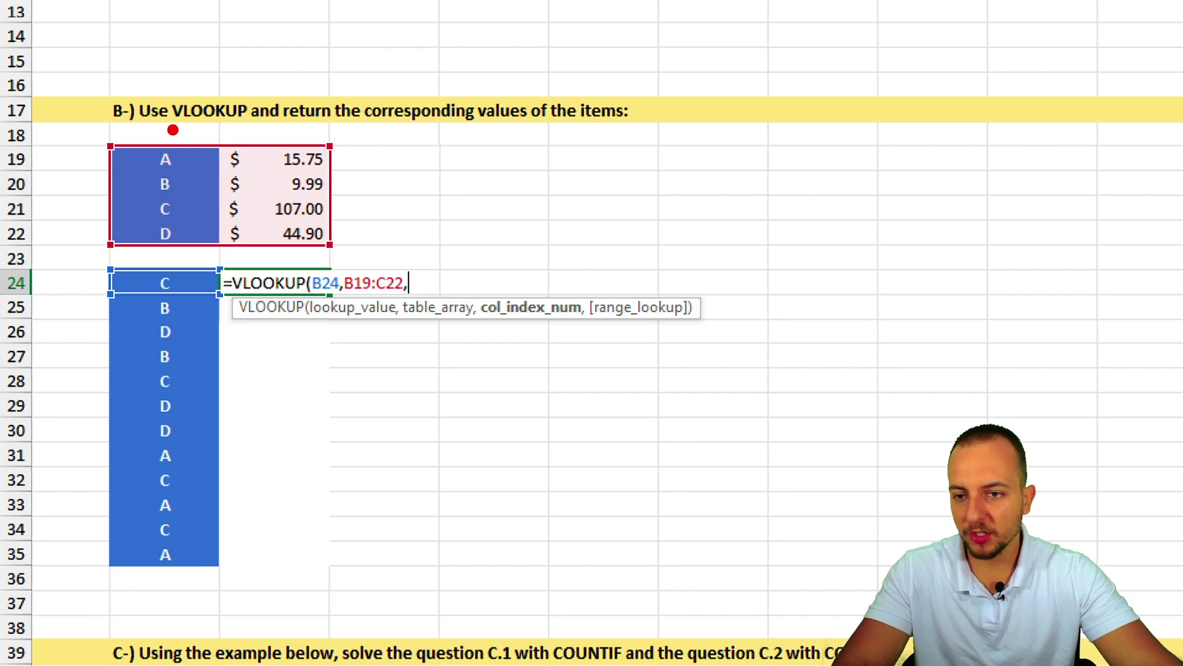
{"action": "left_click_drag", "start_coordinate": [157, 59], "coordinate": [169, 142]}
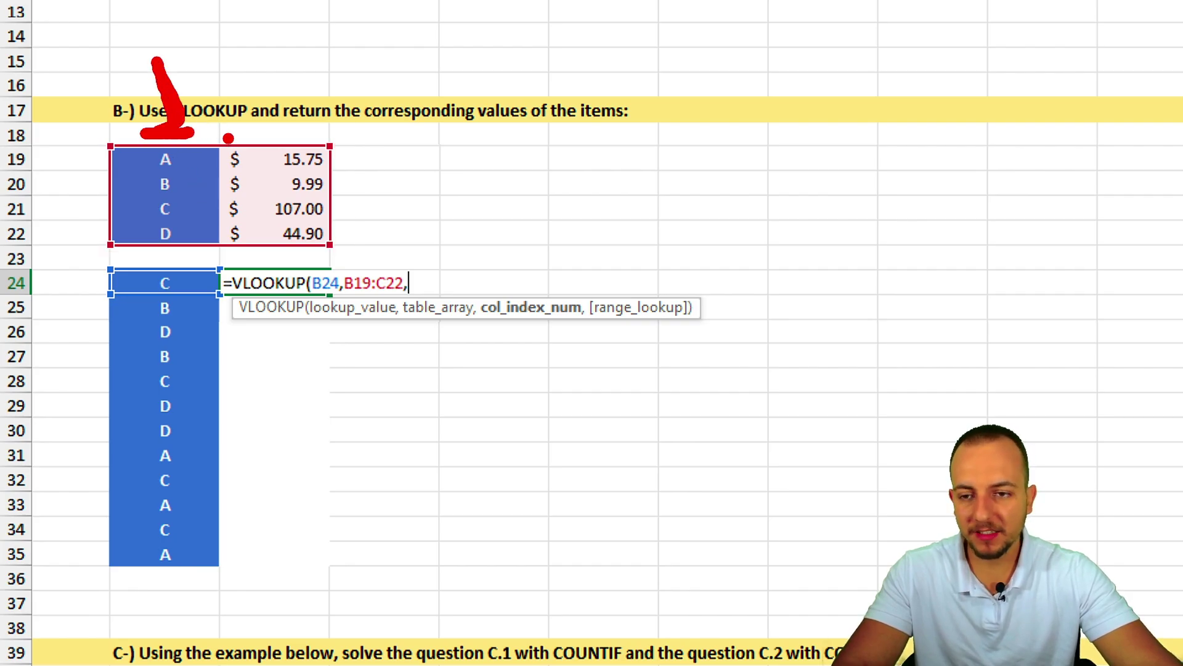
{"action": "mouse_move", "coordinate": [250, 77]}
{"action": "left_mouse_down"}
{"action": "mouse_move", "coordinate": [253, 132]}
{"action": "mouse_move", "coordinate": [324, 130]}
{"action": "left_mouse_up"}
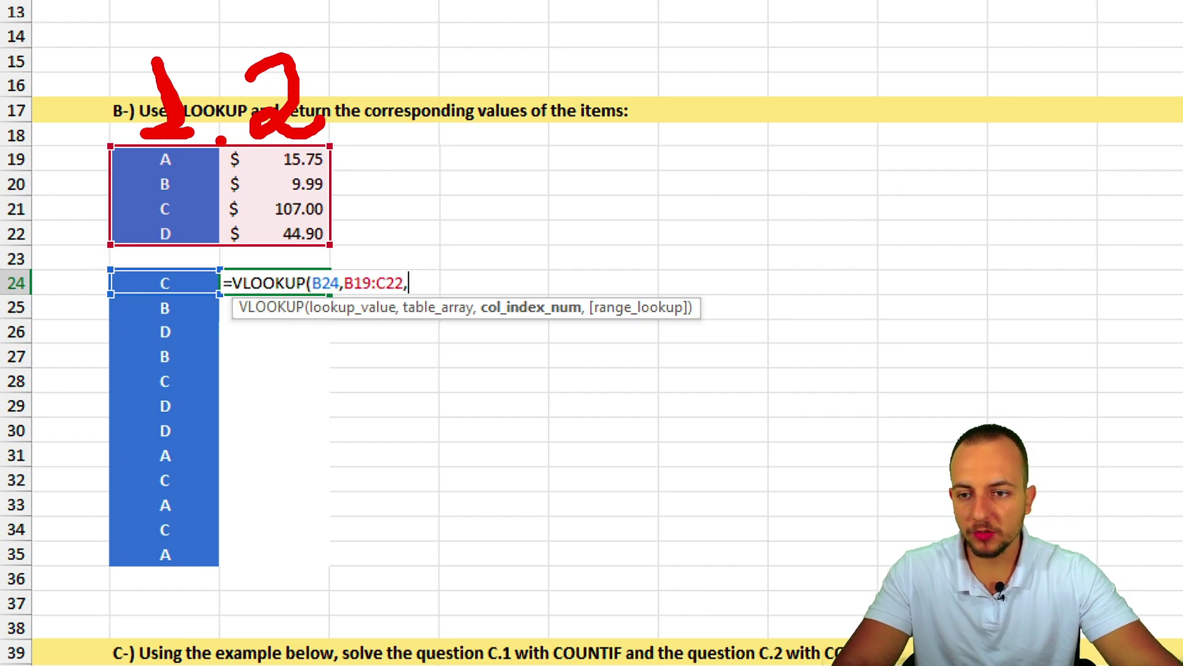
{"action": "left_click_drag", "start_coordinate": [431, 261], "coordinate": [478, 303]}
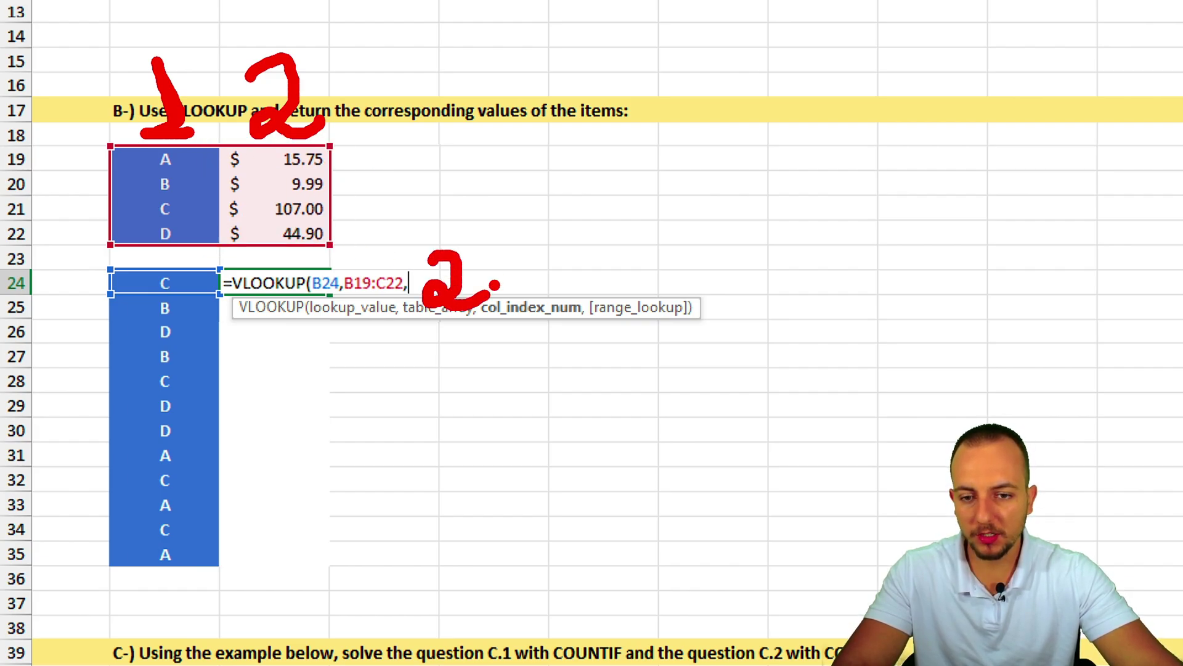
{"action": "type", "text": "2,"}
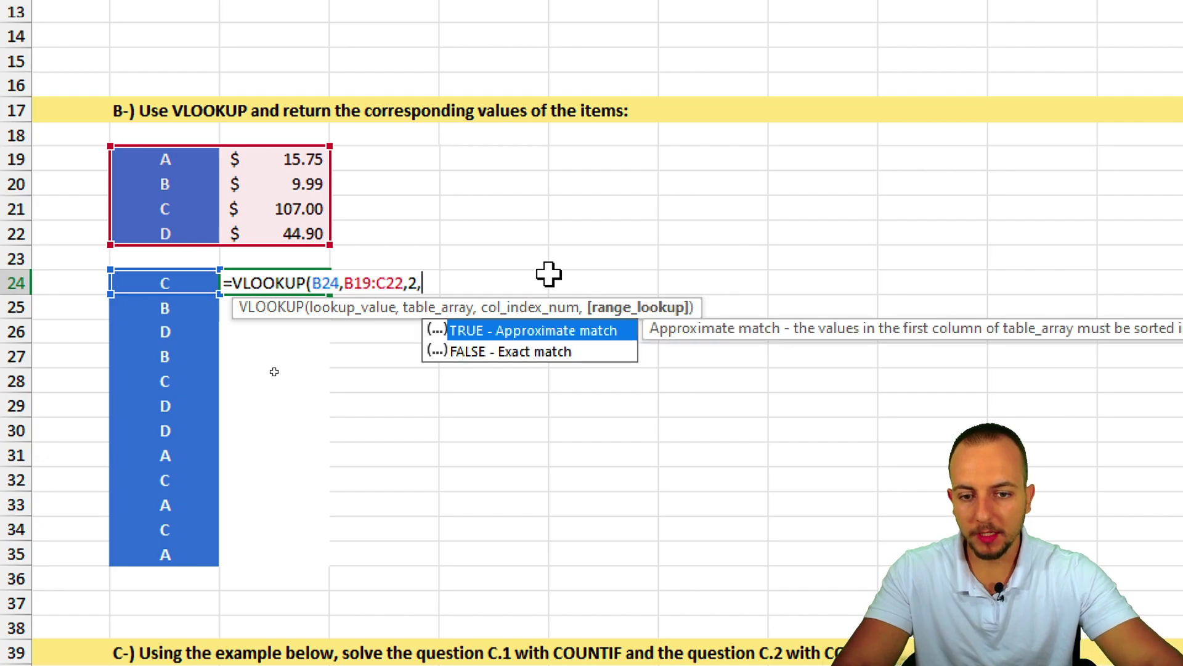
{"action": "left_click", "coordinate": [517, 353]}
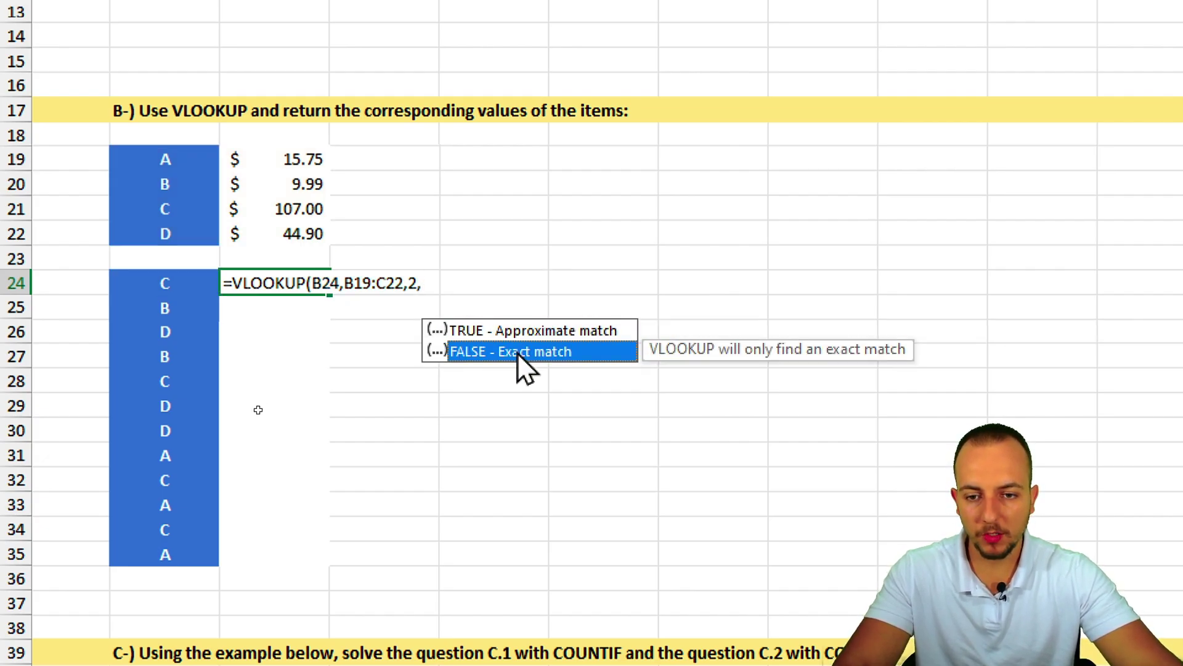
{"action": "double_click", "coordinate": [516, 352]}
{"action": "type", "text": ")"}
{"action": "key", "text": "Return"}
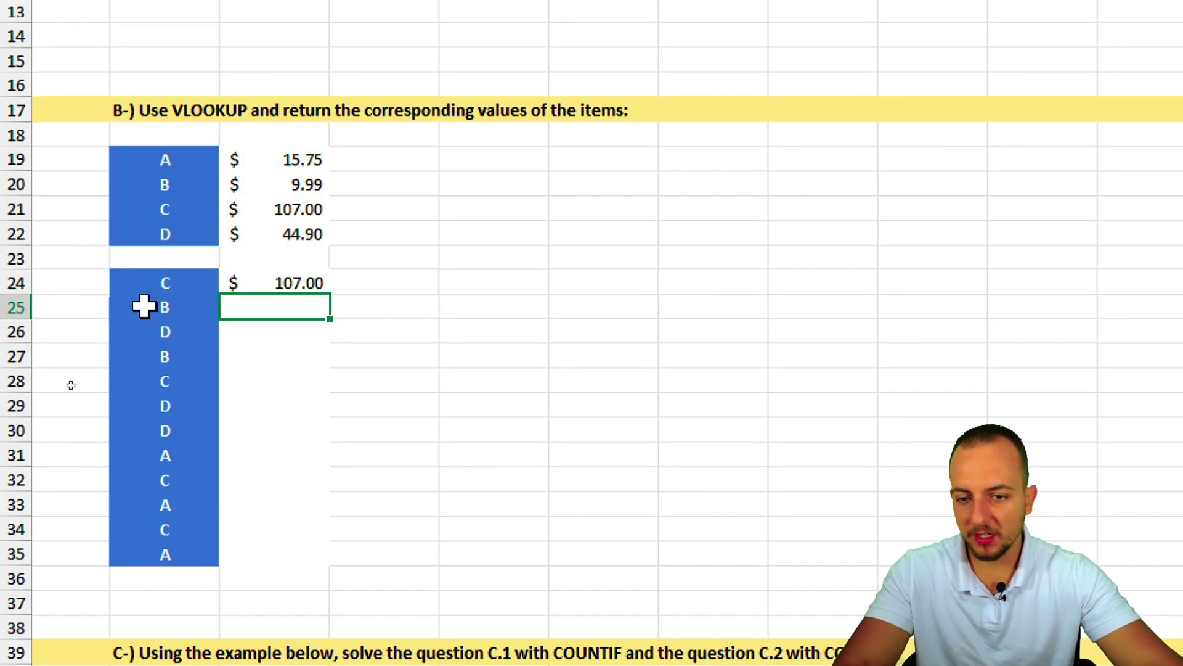
Fill the C24 VLOOKUP formula down to C35
{"action": "left_click", "coordinate": [317, 286]}
{"action": "mouse_move", "coordinate": [347, 275]}
{"action": "left_mouse_down"}
{"action": "mouse_move", "coordinate": [329, 313]}
{"action": "mouse_move", "coordinate": [352, 267]}
{"action": "left_mouse_up"}
{"action": "left_click_drag", "start_coordinate": [355, 320], "coordinate": [432, 362]}
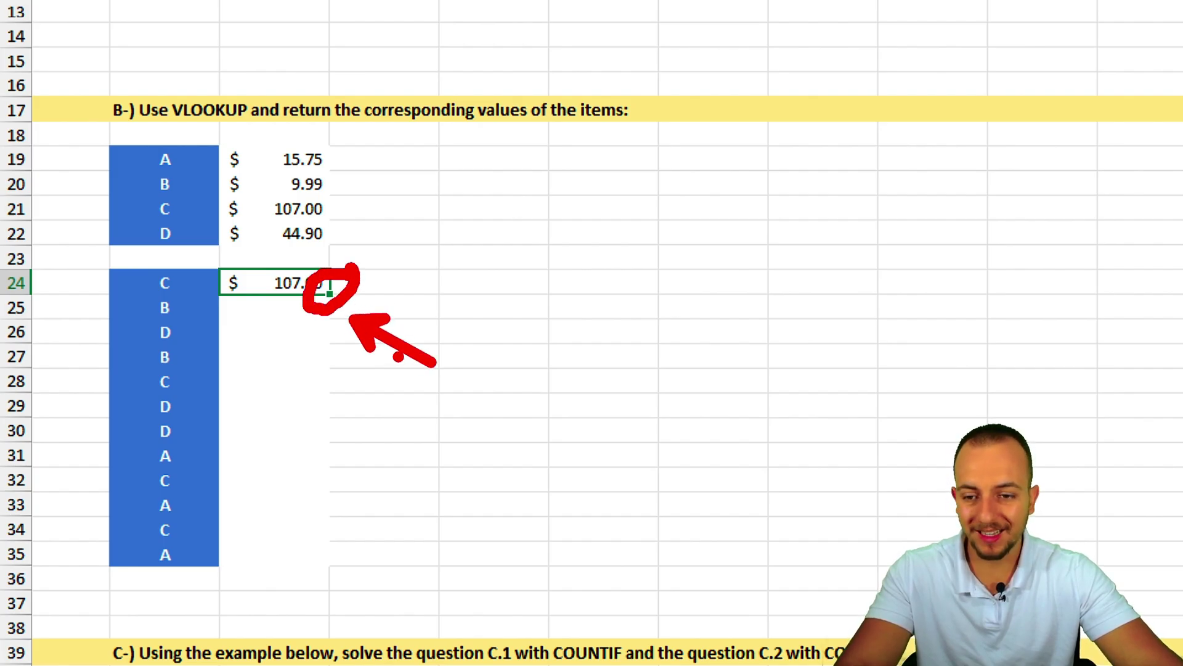
{"action": "key", "text": "Escape"}
{"action": "left_click_drag", "start_coordinate": [330, 294], "coordinate": [301, 553]}
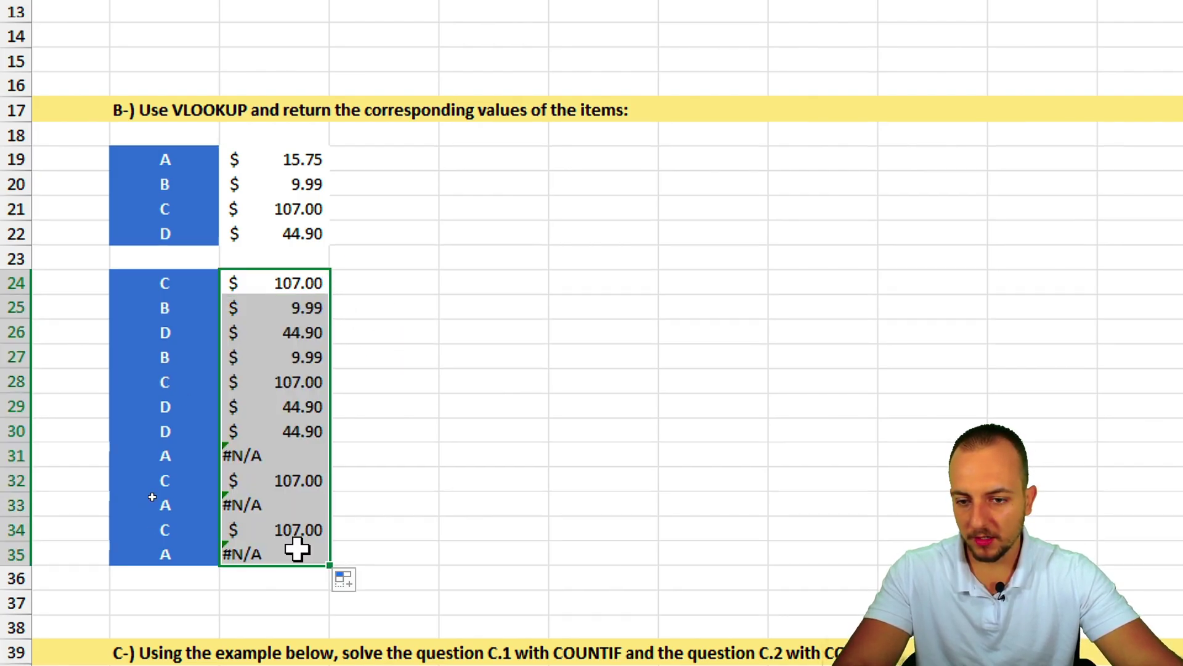
Examine the filled results in C29 and C26, marking the #N/A rows with the pen
{"action": "left_click", "coordinate": [308, 406]}
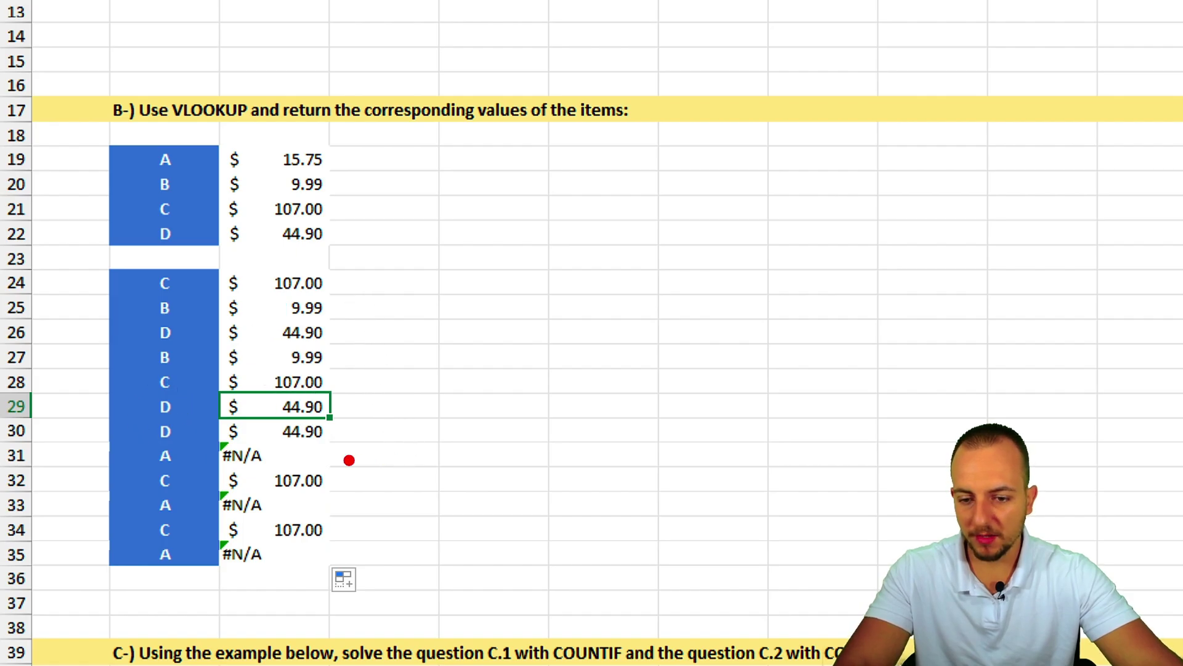
{"action": "left_click_drag", "start_coordinate": [346, 458], "coordinate": [465, 393]}
{"action": "left_click_drag", "start_coordinate": [356, 514], "coordinate": [487, 454]}
{"action": "left_click_drag", "start_coordinate": [354, 561], "coordinate": [503, 504]}
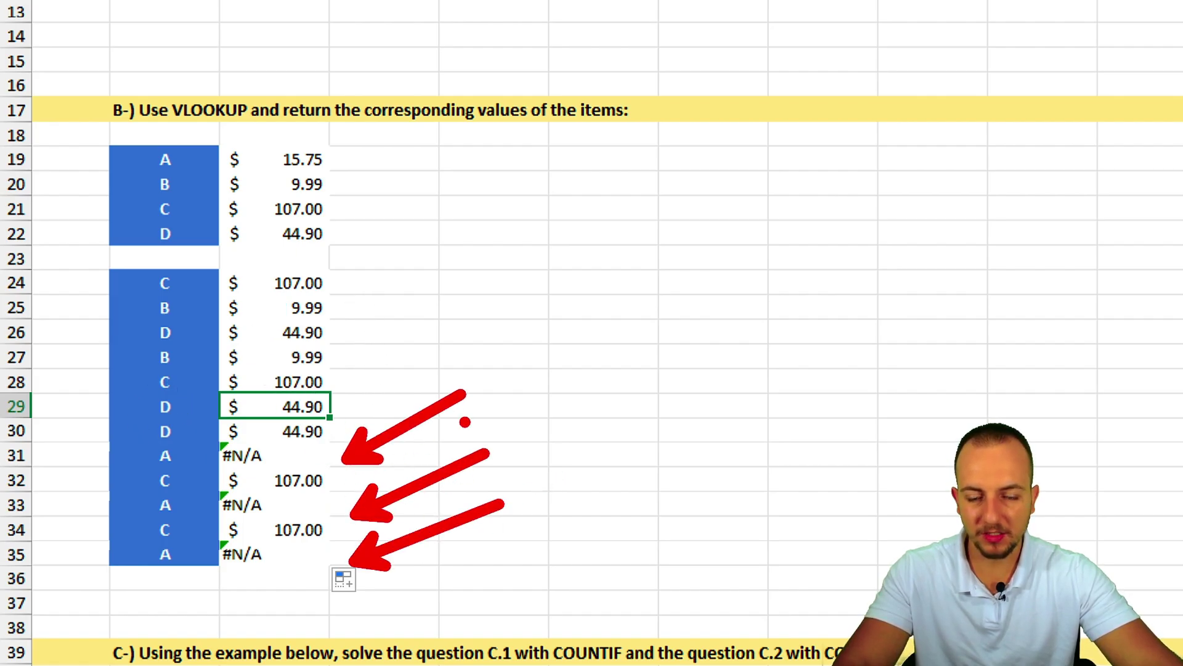
{"action": "key", "text": "ctrl+z"}
{"action": "key", "text": "ctrl+z"}
{"action": "key", "text": "ctrl+z"}
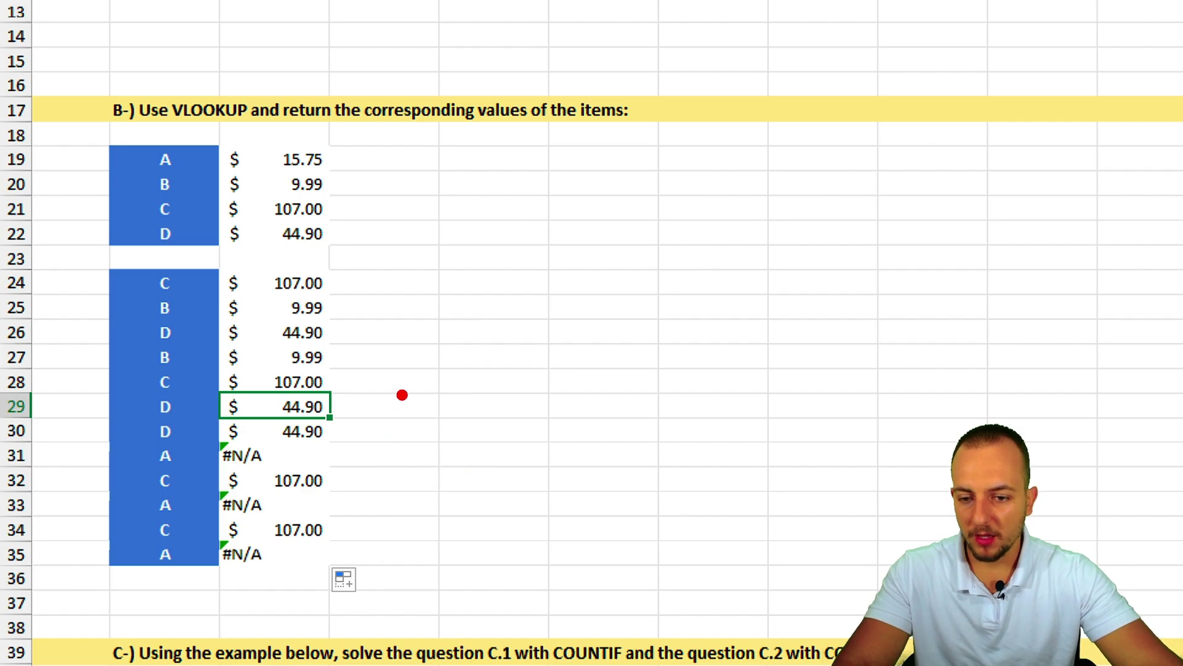
{"action": "left_click_drag", "start_coordinate": [216, 265], "coordinate": [330, 578]}
{"action": "left_click_drag", "start_coordinate": [347, 524], "coordinate": [486, 406]}
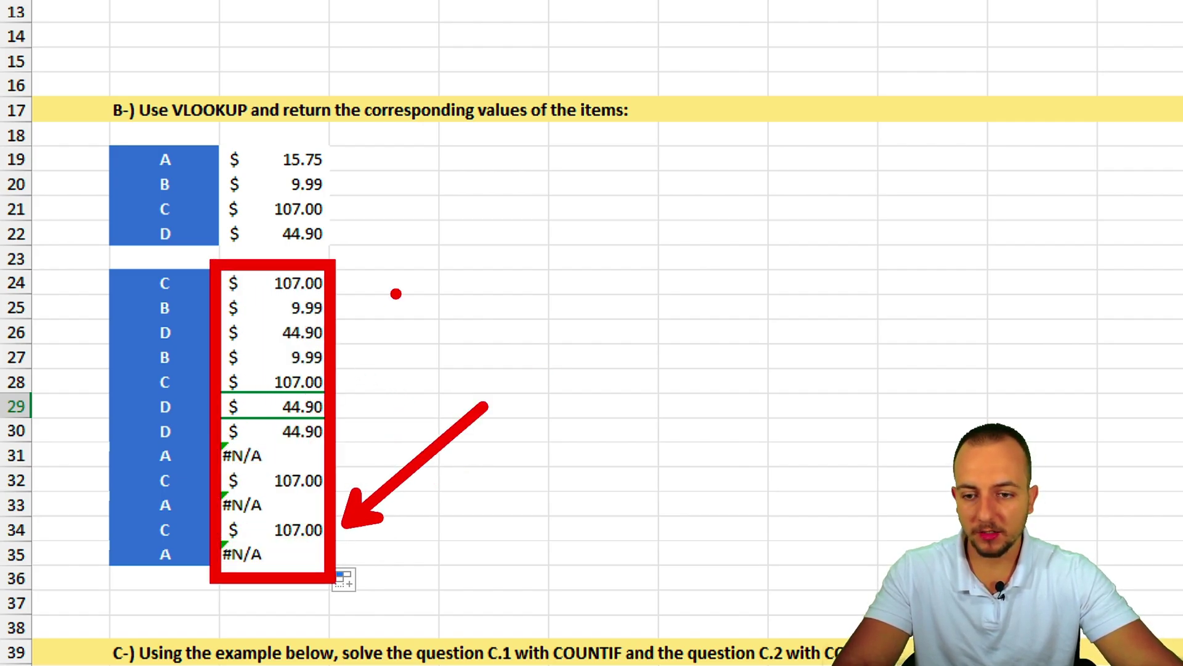
{"action": "key", "text": "Escape"}
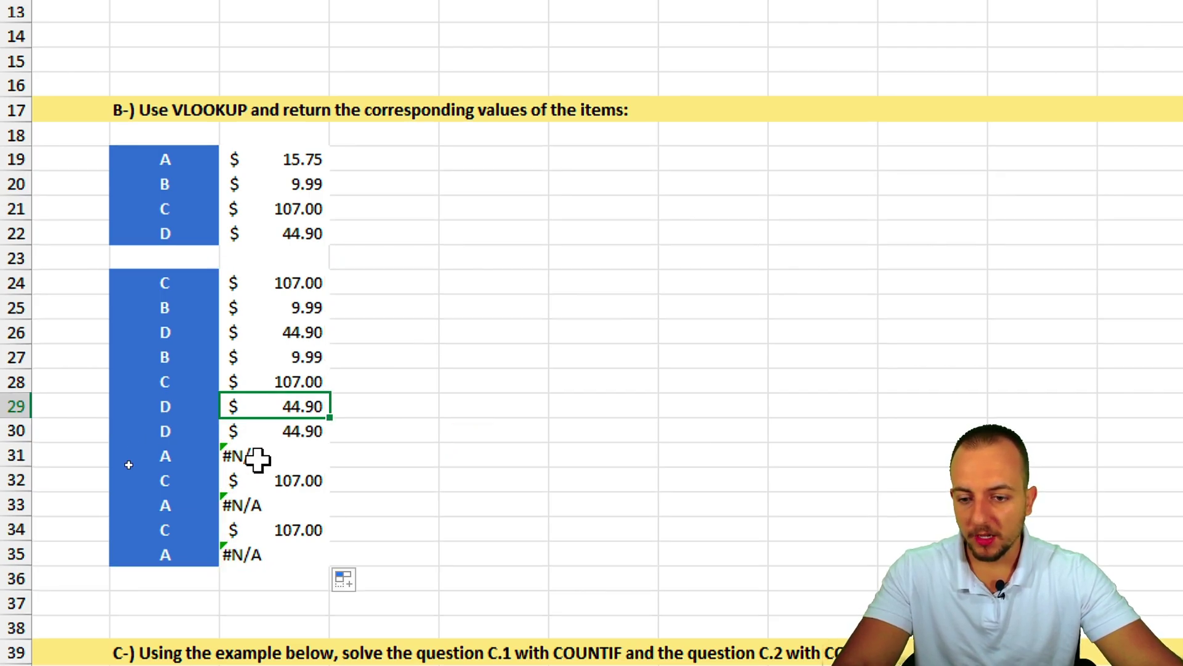
{"action": "left_click", "coordinate": [295, 336]}
{"action": "key", "text": "ctrl+2"}
{"action": "mouse_move", "coordinate": [347, 325]}
{"action": "left_mouse_down"}
{"action": "mouse_move", "coordinate": [307, 327]}
{"action": "mouse_move", "coordinate": [351, 325]}
{"action": "mouse_move", "coordinate": [354, 490]}
{"action": "left_mouse_up"}
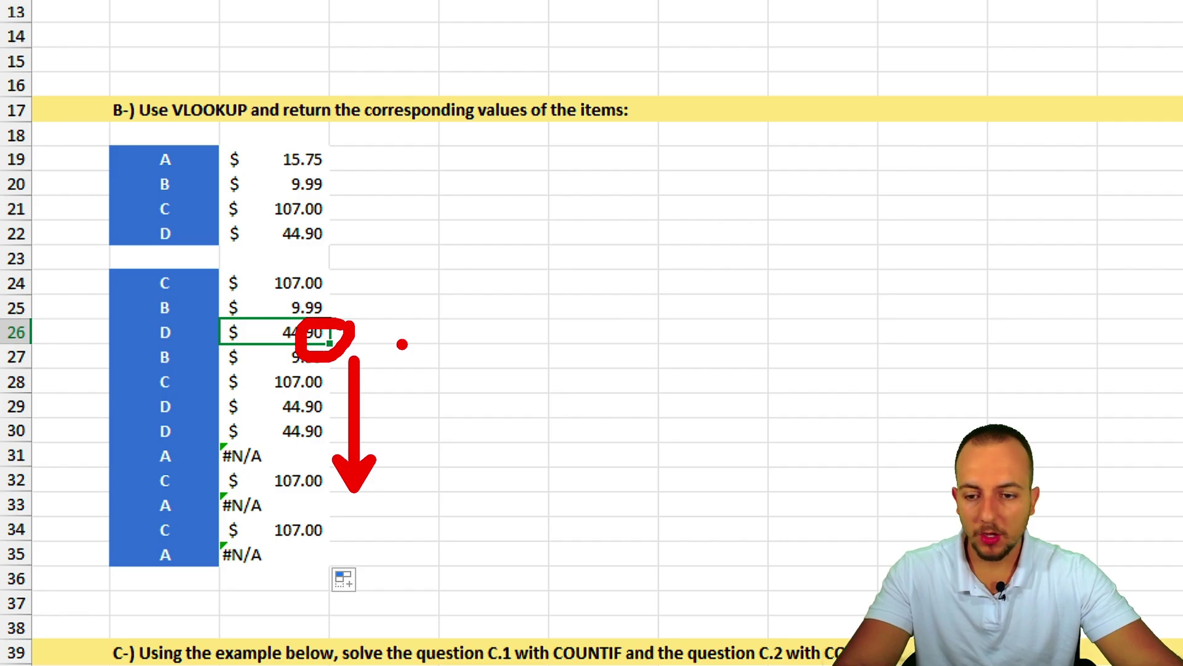
{"action": "key", "text": "Escape"}
{"action": "left_click", "coordinate": [307, 358]}
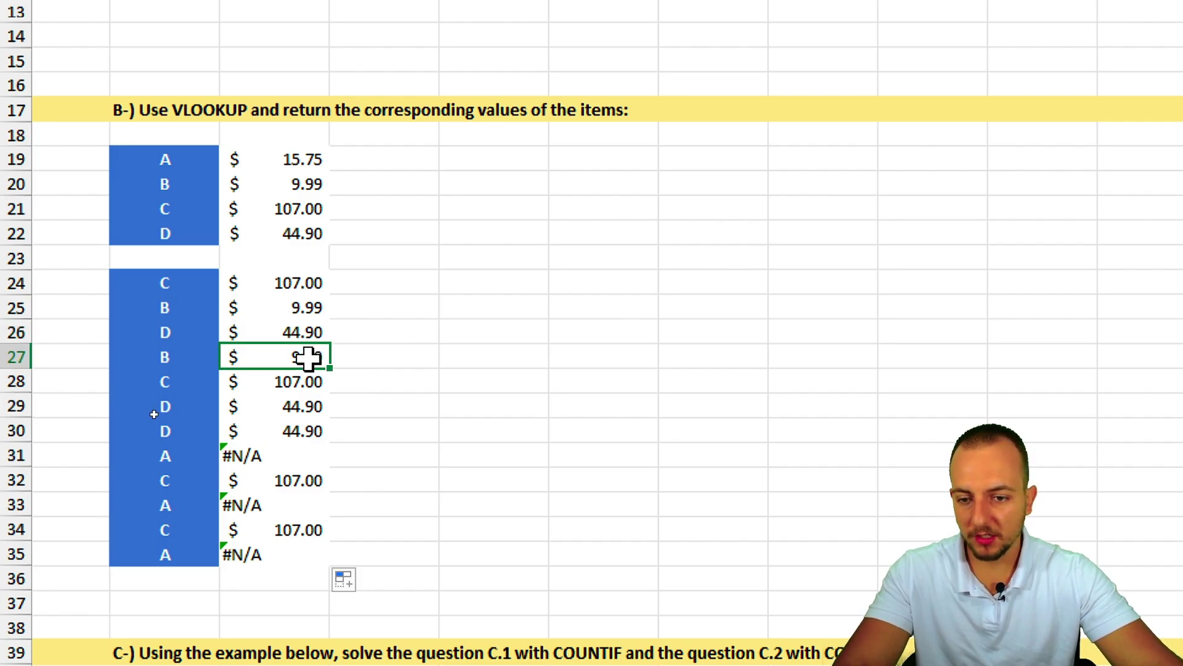
{"action": "double_click", "coordinate": [307, 358]}
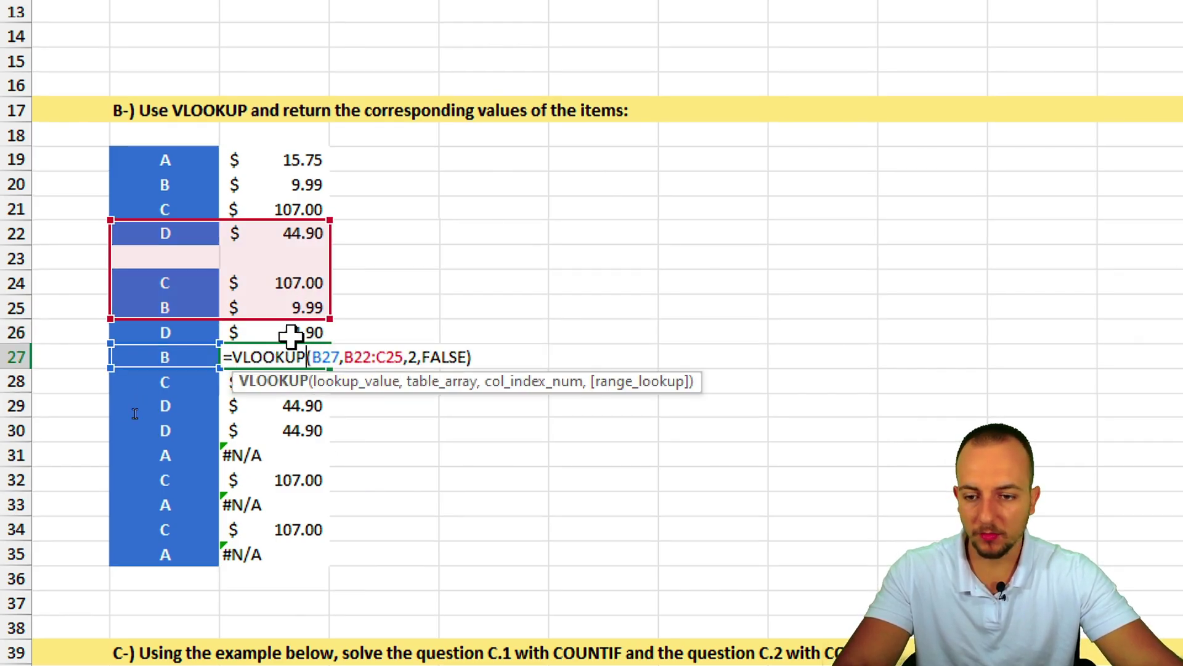
{"action": "key", "text": "ctrl+2"}
{"action": "left_click_drag", "start_coordinate": [72, 390], "coordinate": [70, 278]}
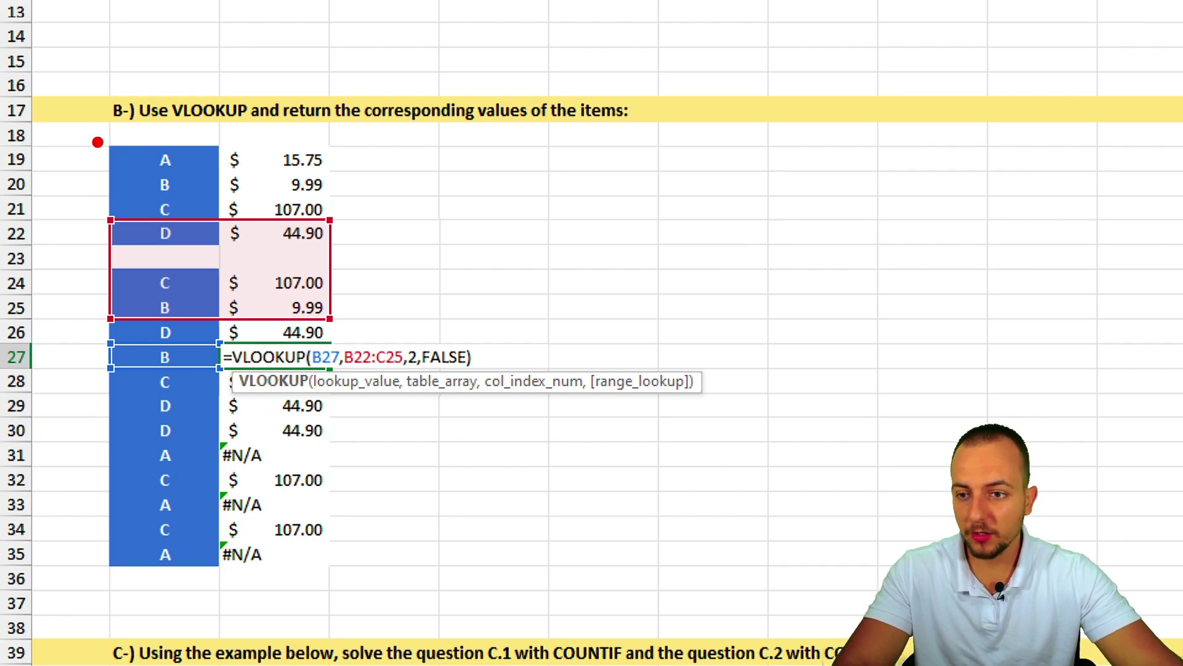
{"action": "mouse_move", "coordinate": [98, 142]}
{"action": "left_mouse_down"}
{"action": "mouse_move", "coordinate": [339, 249]}
{"action": "mouse_move", "coordinate": [490, 204]}
{"action": "left_mouse_up"}
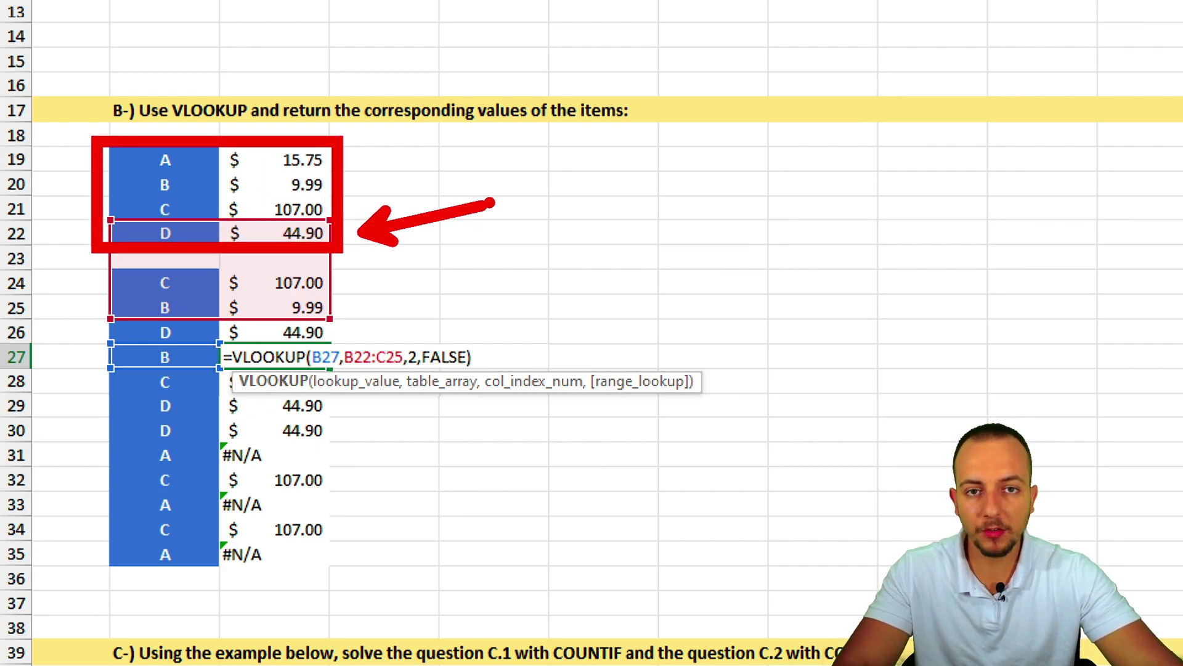
{"action": "key", "text": "ctrl+z"}
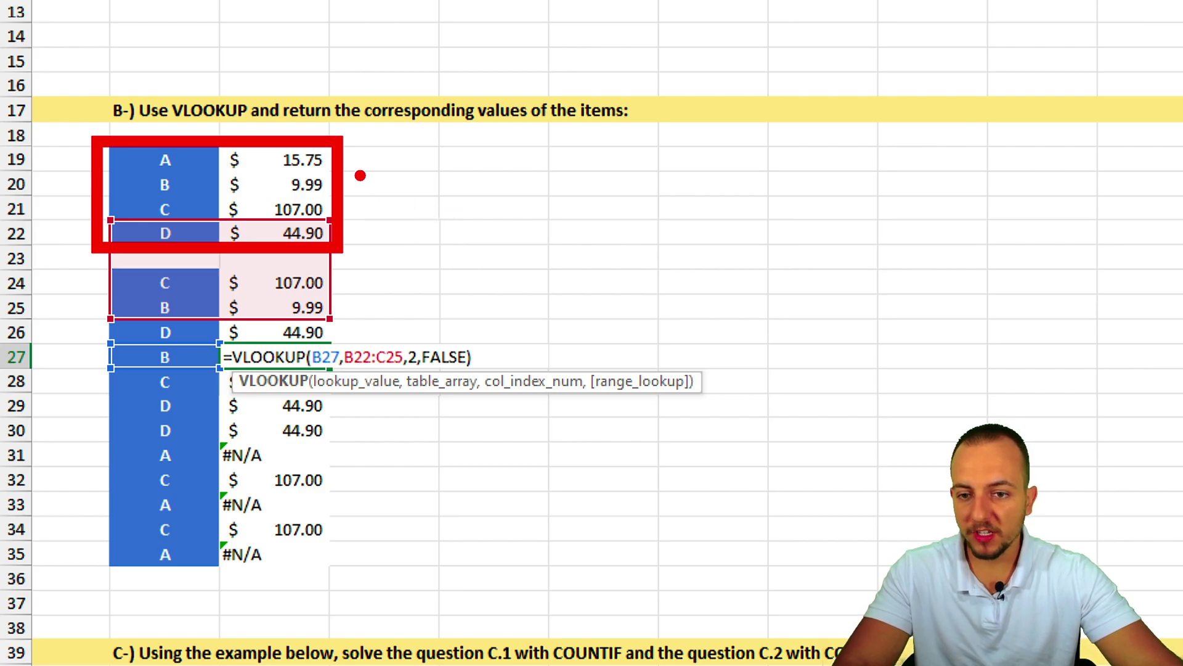
{"action": "left_click_drag", "start_coordinate": [360, 176], "coordinate": [444, 143]}
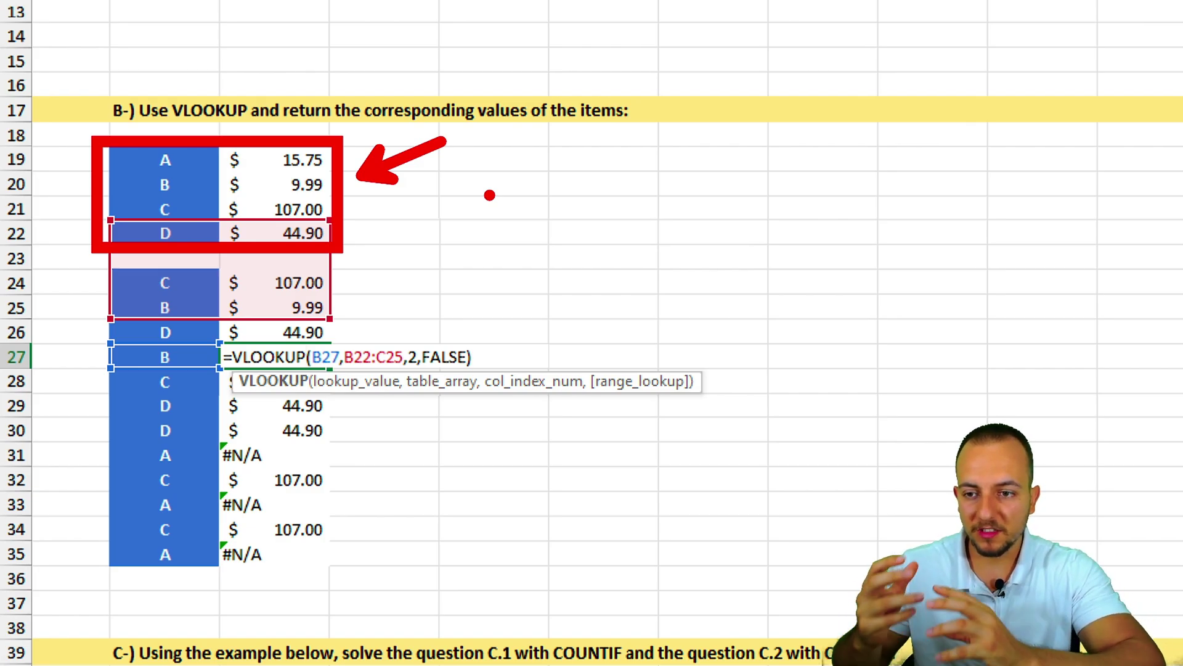
{"action": "key", "text": "Escape"}
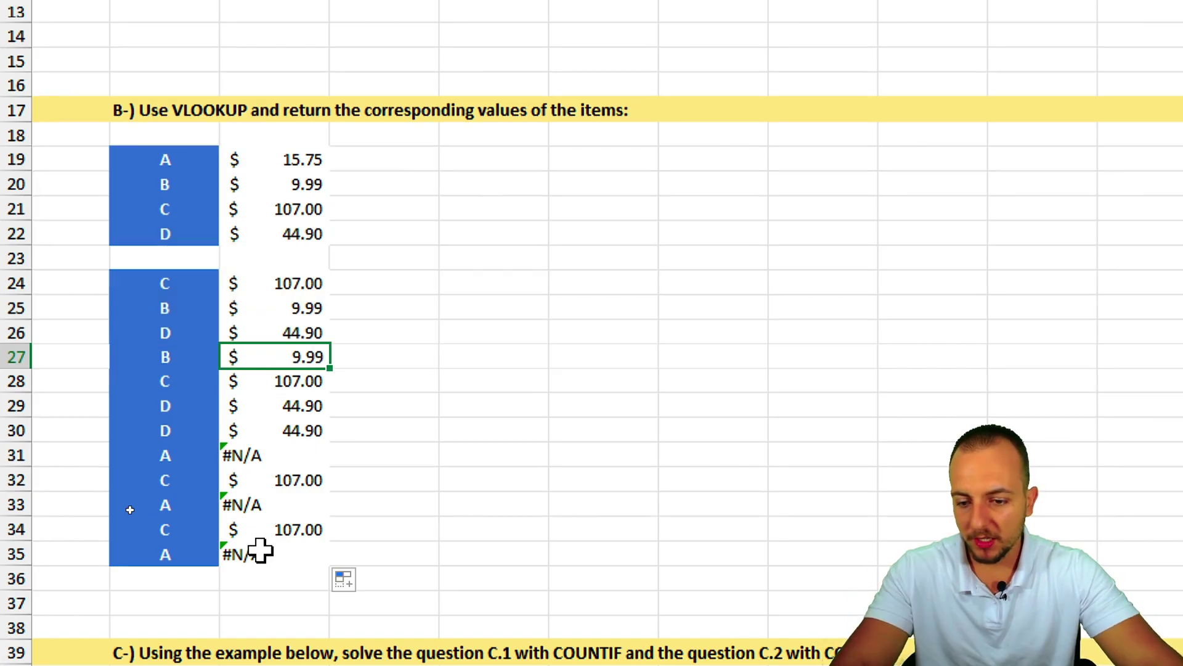
{"action": "left_click_drag", "start_coordinate": [259, 549], "coordinate": [277, 312]}
{"action": "key", "text": "ctrl+2"}
{"action": "mouse_move", "coordinate": [296, 253]}
{"action": "left_mouse_down"}
{"action": "mouse_move", "coordinate": [265, 308]}
{"action": "mouse_move", "coordinate": [247, 254]}
{"action": "left_mouse_up"}
Clear C25:C35 and lock C24's table range to $B$19:$C$22 with F4
{"action": "key", "text": "Escape"}
{"action": "key", "text": "Delete"}
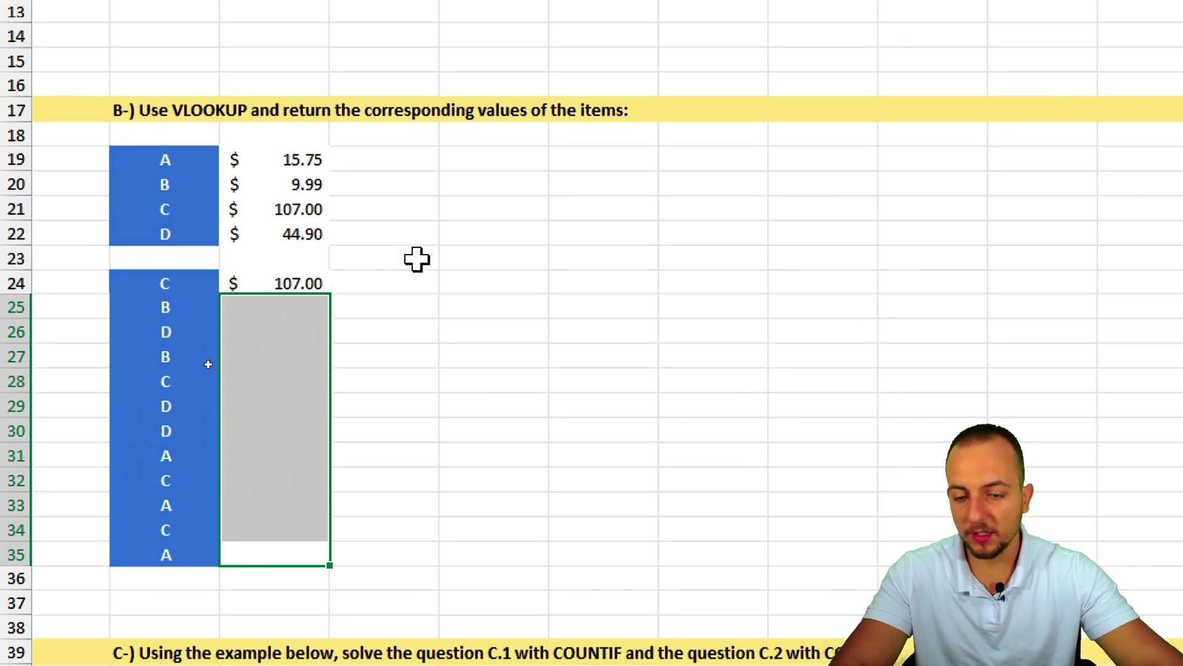
{"action": "double_click", "coordinate": [267, 283]}
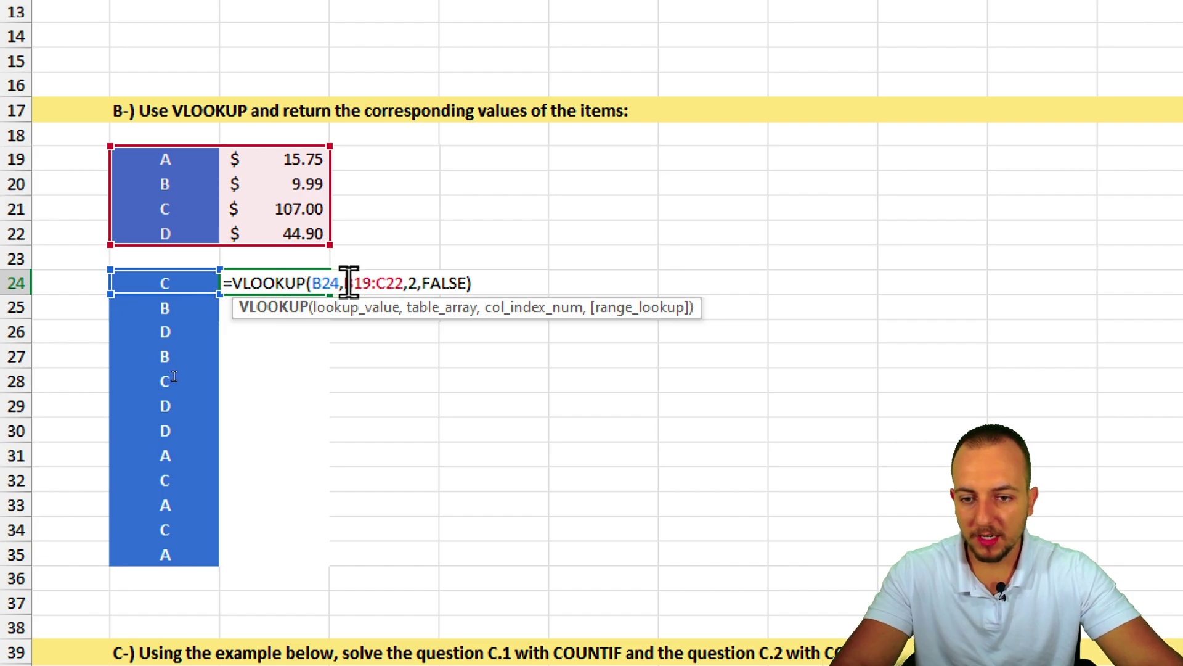
{"action": "left_click_drag", "start_coordinate": [344, 283], "coordinate": [404, 283]}
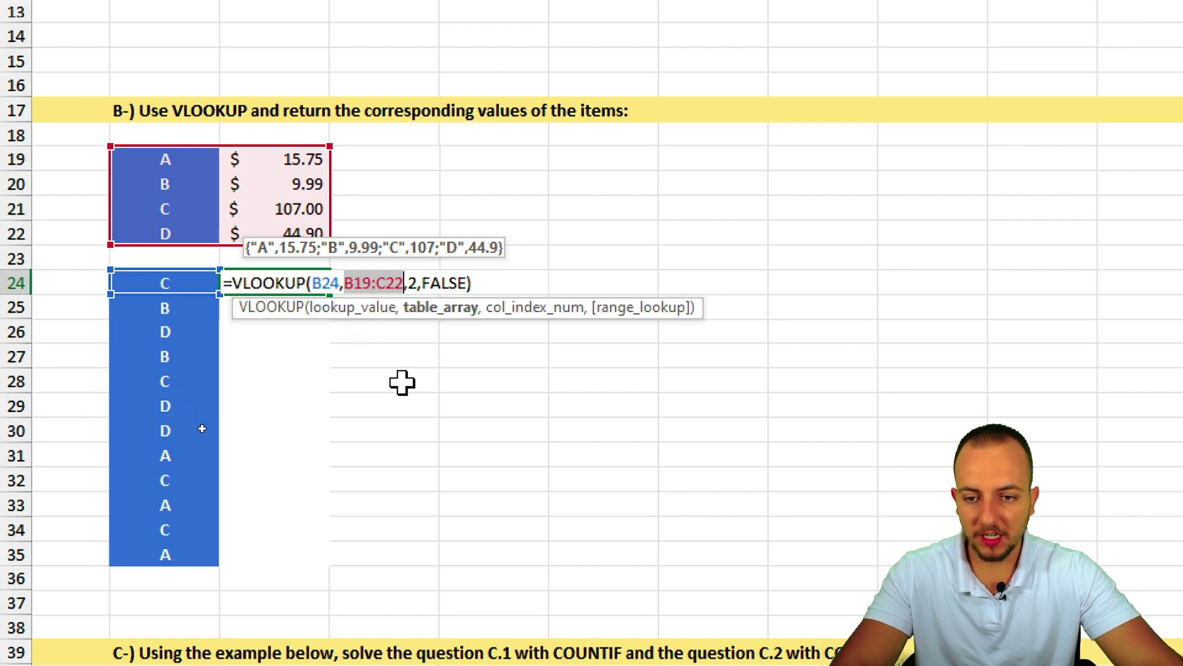
{"action": "key", "text": "F4"}
{"action": "key", "text": "F4"}
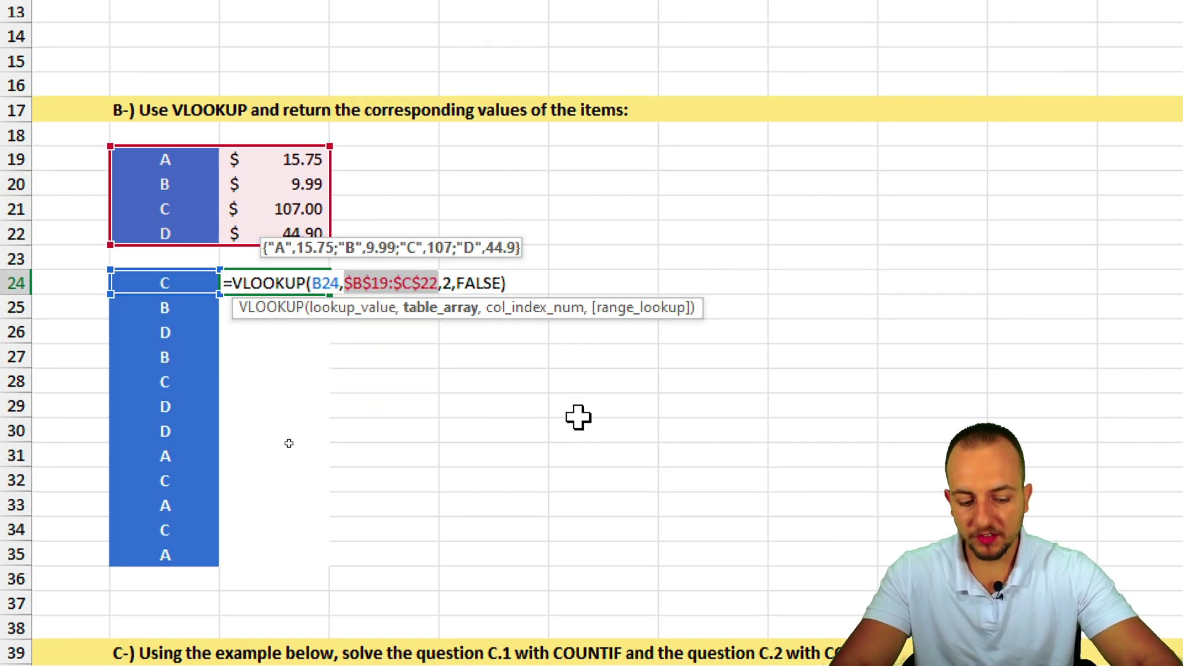
{"action": "key", "text": "Return"}
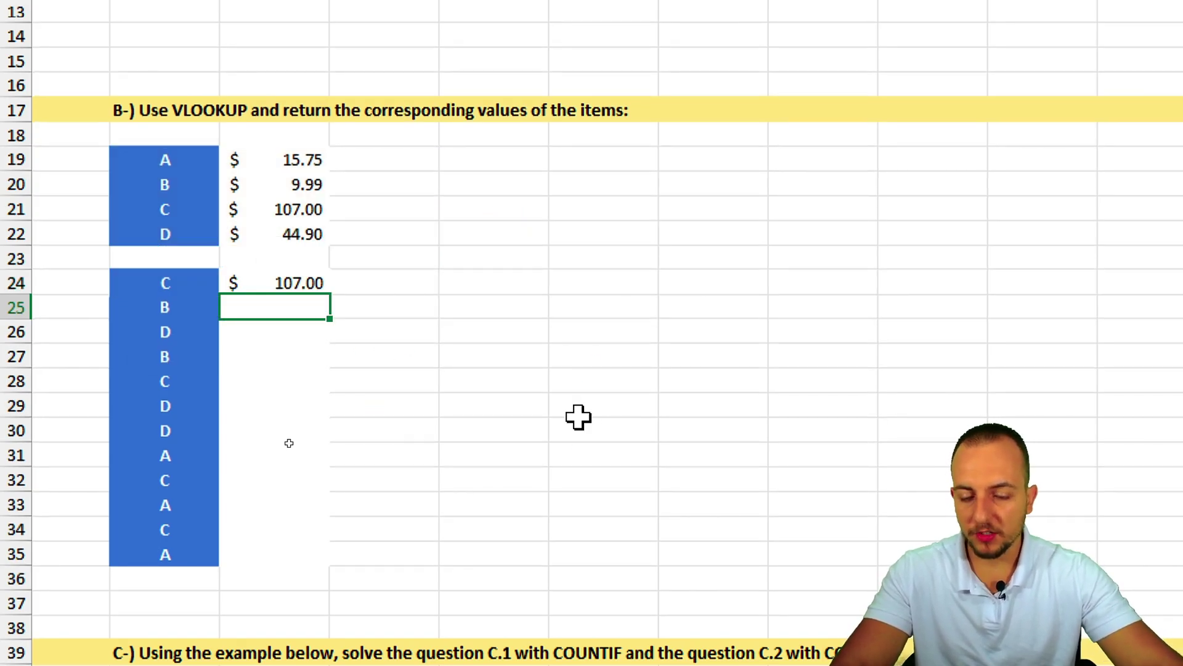
Fill the corrected C24 lookup down to C35, giving 15.75 for each item A
{"action": "left_click", "coordinate": [304, 274]}
{"action": "left_click_drag", "start_coordinate": [325, 298], "coordinate": [293, 565]}
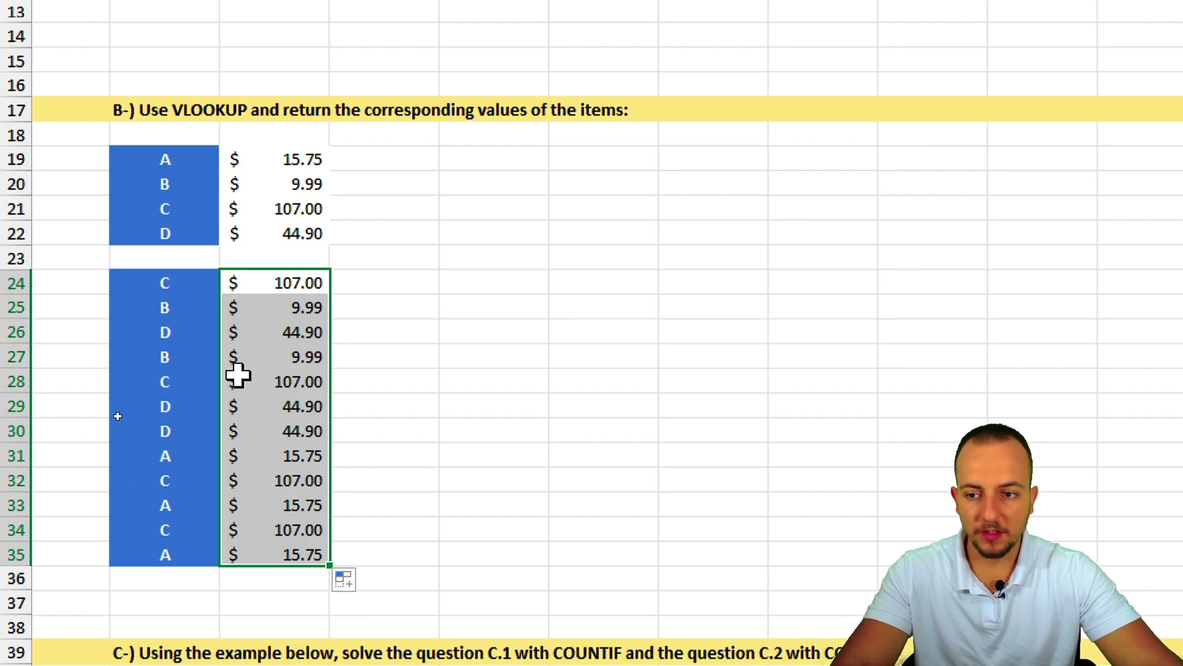
{"action": "left_click", "coordinate": [185, 287]}
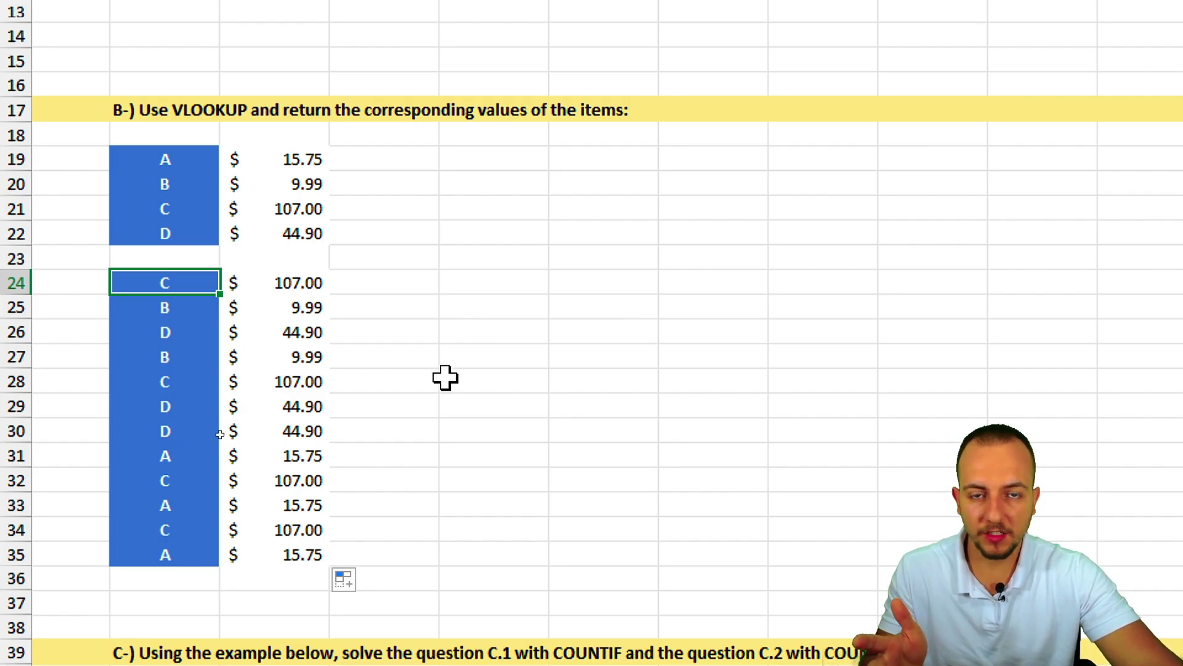
Scroll down to the section C counting questions and orders table, then back up slightly
{"action": "scroll", "coordinate": [416, 601], "scroll_direction": "down", "scroll_amount": 2}
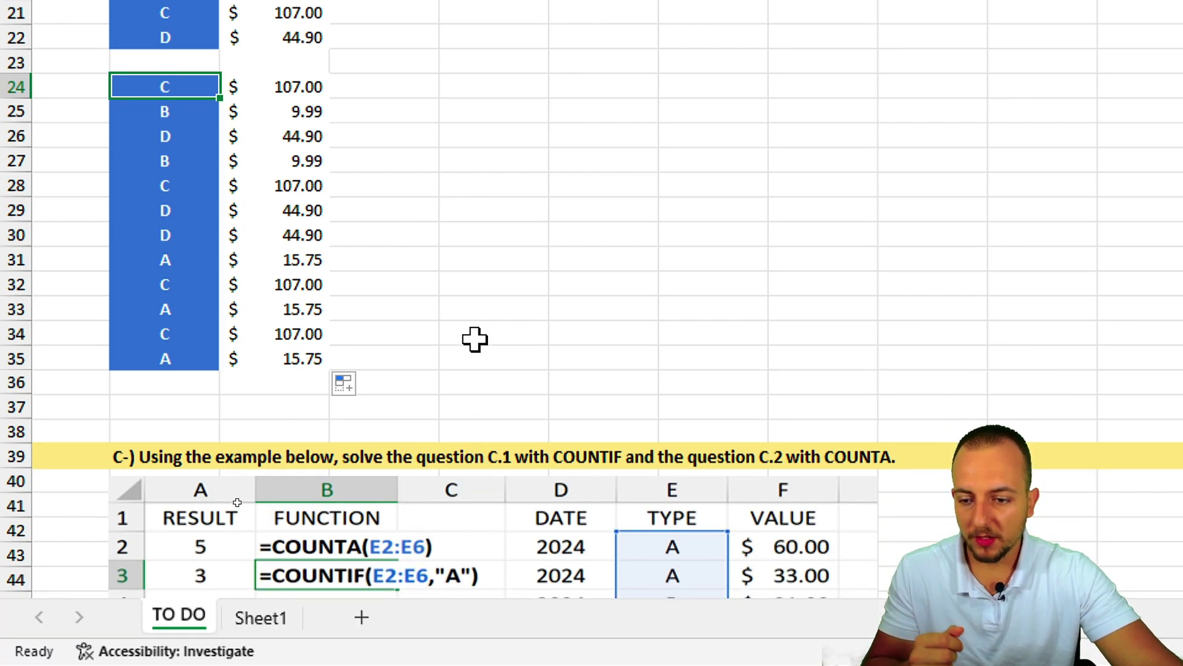
{"action": "scroll", "coordinate": [475, 437], "scroll_direction": "down", "scroll_amount": 1}
{"action": "scroll", "coordinate": [475, 339], "scroll_direction": "down", "scroll_amount": 6}
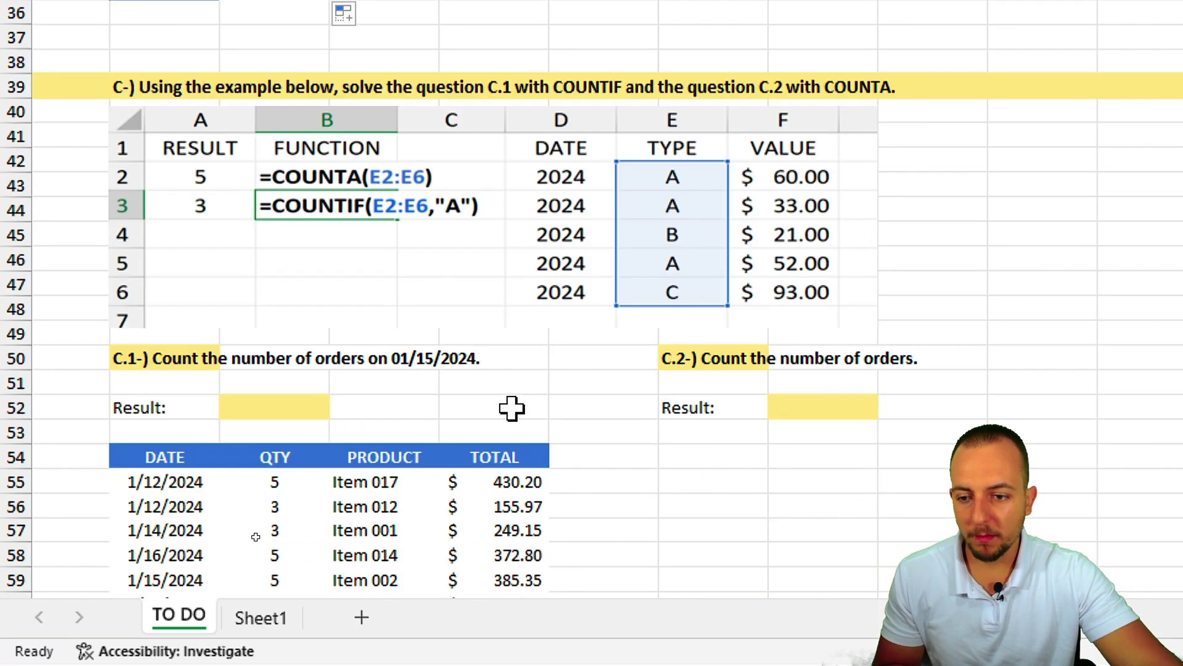
{"action": "scroll", "coordinate": [513, 409], "scroll_direction": "down", "scroll_amount": 5}
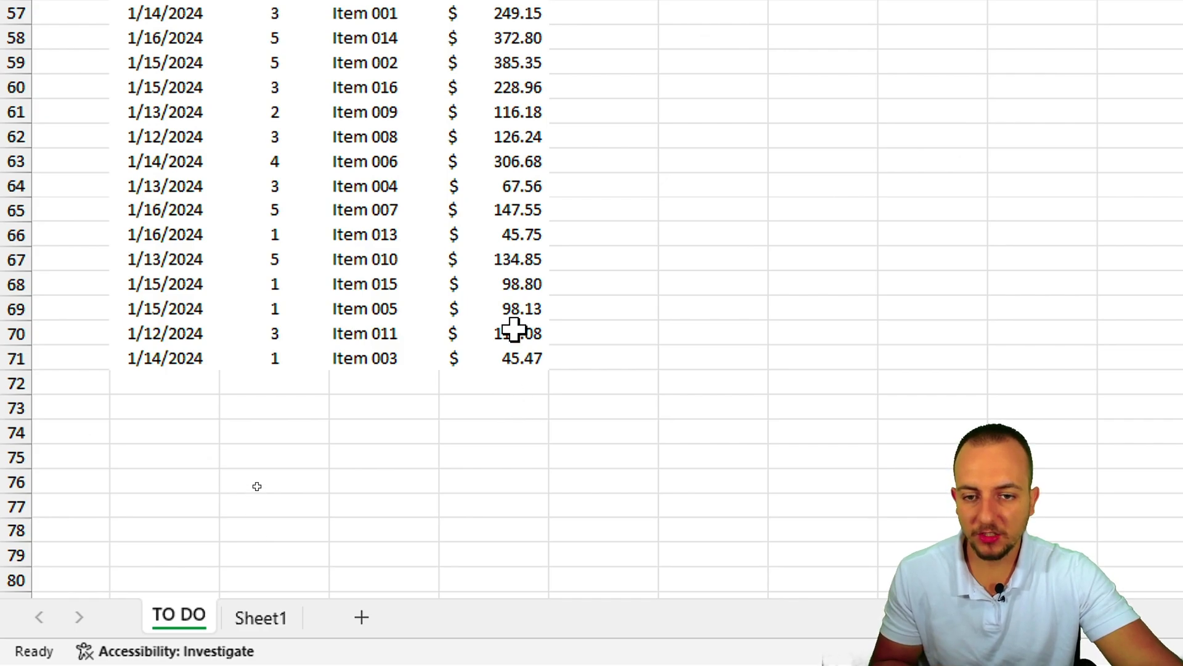
{"action": "scroll", "coordinate": [566, 82], "scroll_direction": "up", "scroll_amount": 4}
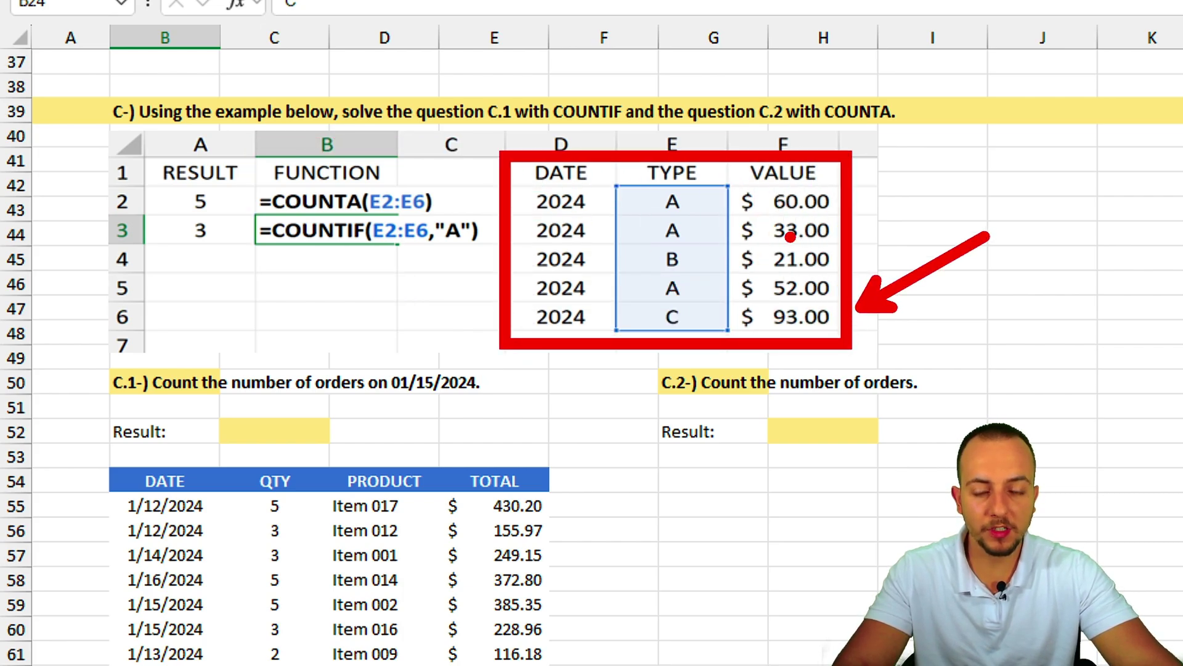
{"action": "key", "text": "e"}
{"action": "mouse_move", "coordinate": [509, 340]}
{"action": "left_mouse_down"}
{"action": "mouse_move", "coordinate": [382, 293]}
{"action": "mouse_move", "coordinate": [373, 252]}
{"action": "mouse_move", "coordinate": [404, 278]}
{"action": "left_mouse_up"}
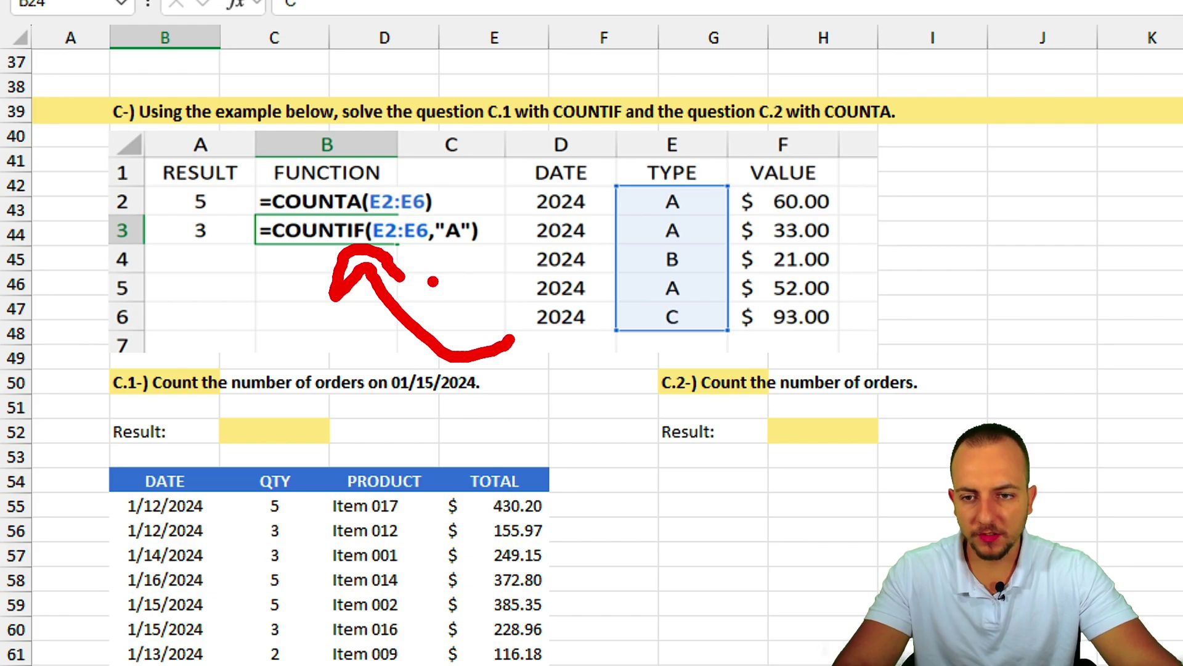
{"action": "key", "text": "e"}
{"action": "left_click_drag", "start_coordinate": [244, 180], "coordinate": [457, 225]}
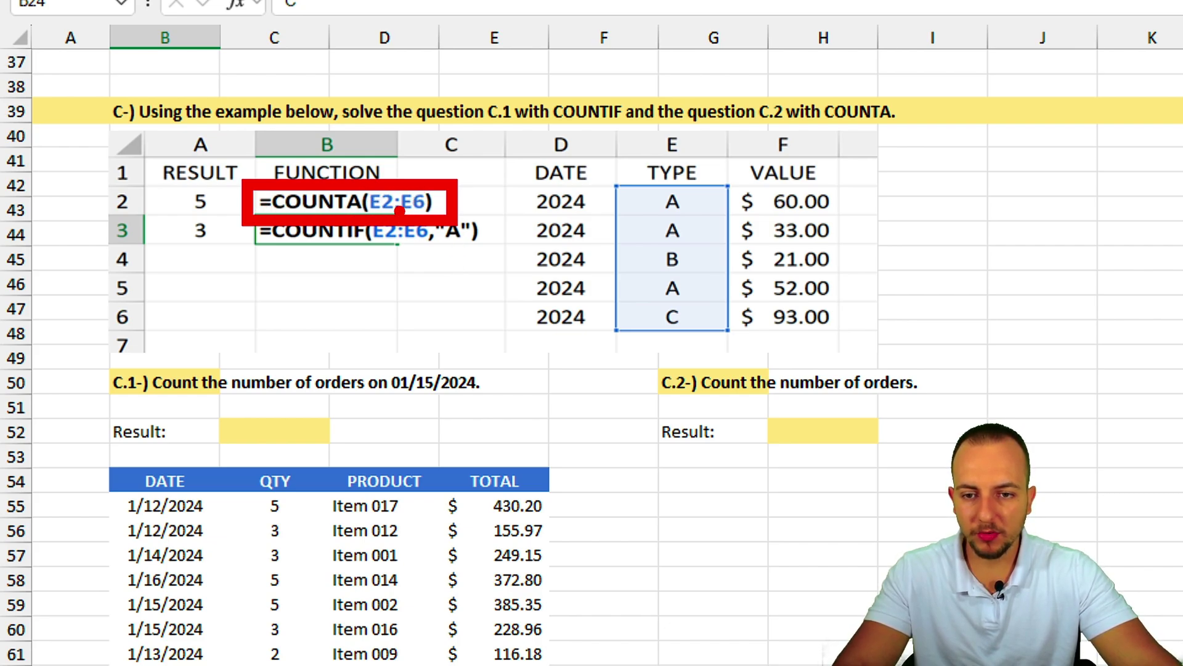
{"action": "key", "text": "e"}
{"action": "mouse_move", "coordinate": [616, 185]}
{"action": "left_mouse_down"}
{"action": "mouse_move", "coordinate": [719, 275]}
{"action": "mouse_move", "coordinate": [735, 338]}
{"action": "left_mouse_up"}
{"action": "left_click_drag", "start_coordinate": [219, 205], "coordinate": [312, 213]}
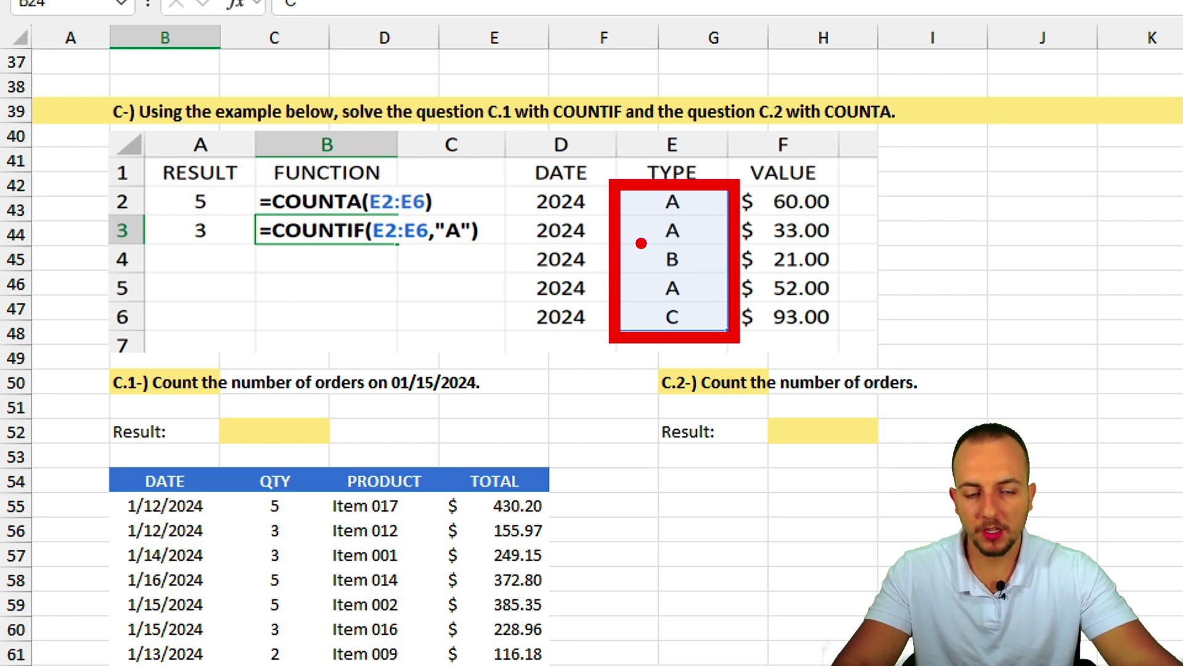
{"action": "left_click_drag", "start_coordinate": [640, 214], "coordinate": [725, 197]}
{"action": "left_click_drag", "start_coordinate": [659, 235], "coordinate": [720, 211]}
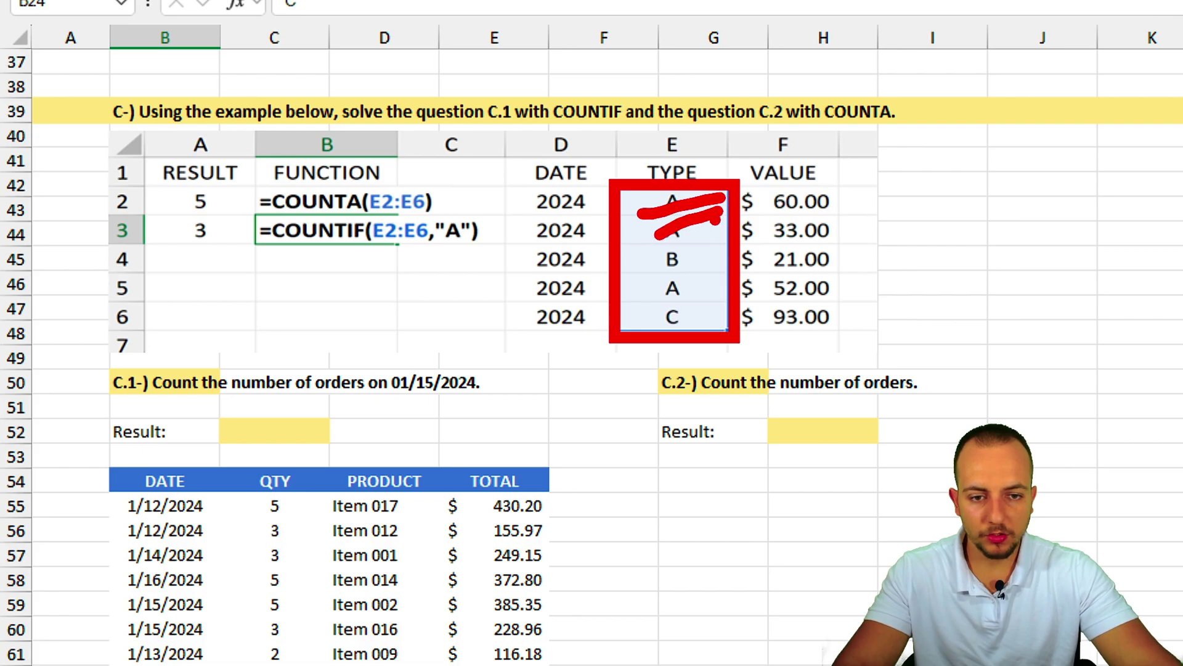
{"action": "left_click_drag", "start_coordinate": [655, 271], "coordinate": [714, 250]}
{"action": "left_click_drag", "start_coordinate": [651, 295], "coordinate": [706, 279]}
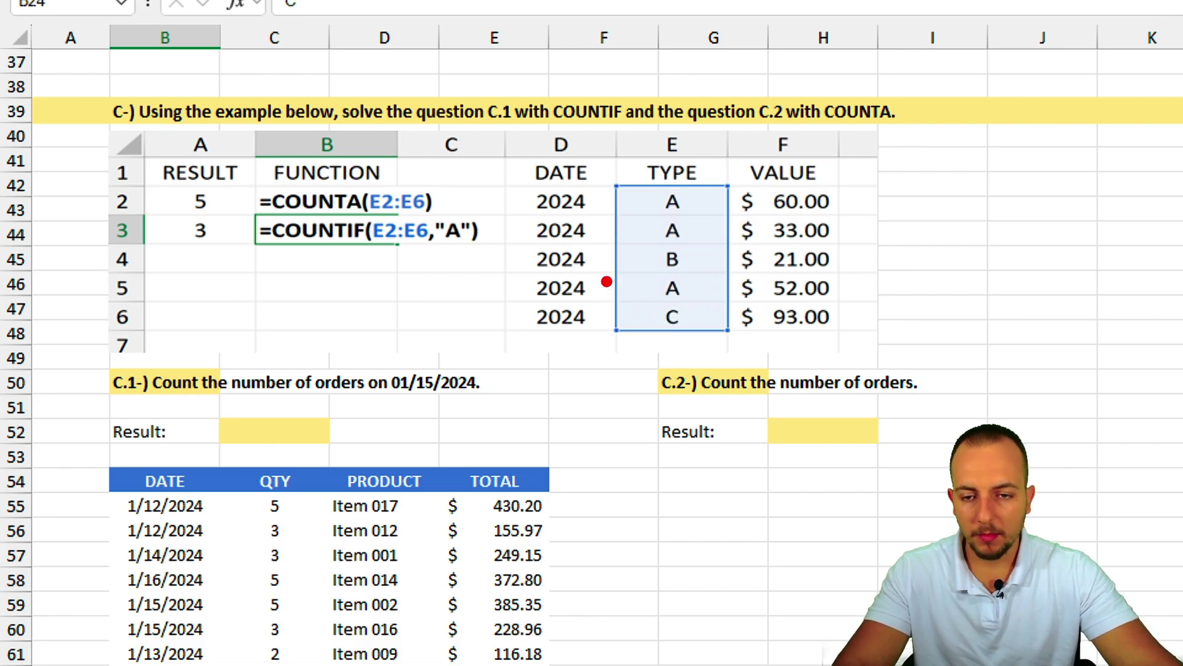
{"action": "left_click_drag", "start_coordinate": [245, 204], "coordinate": [502, 255]}
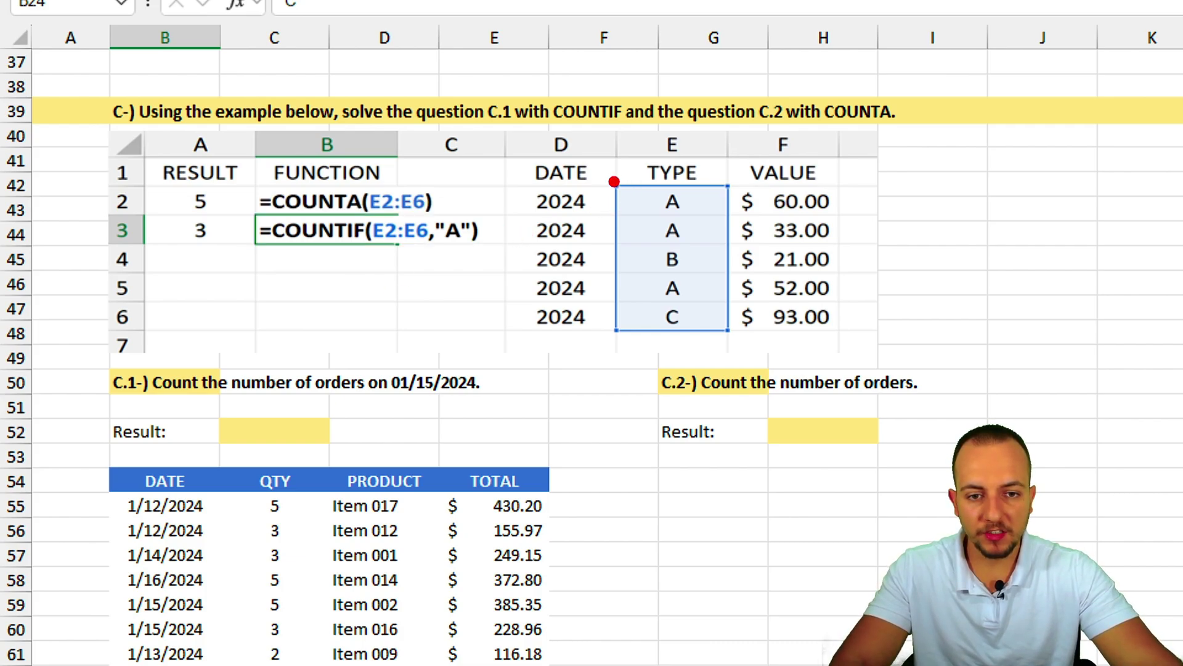
{"action": "left_click_drag", "start_coordinate": [612, 180], "coordinate": [737, 336]}
{"action": "left_click_drag", "start_coordinate": [456, 248], "coordinate": [457, 337]}
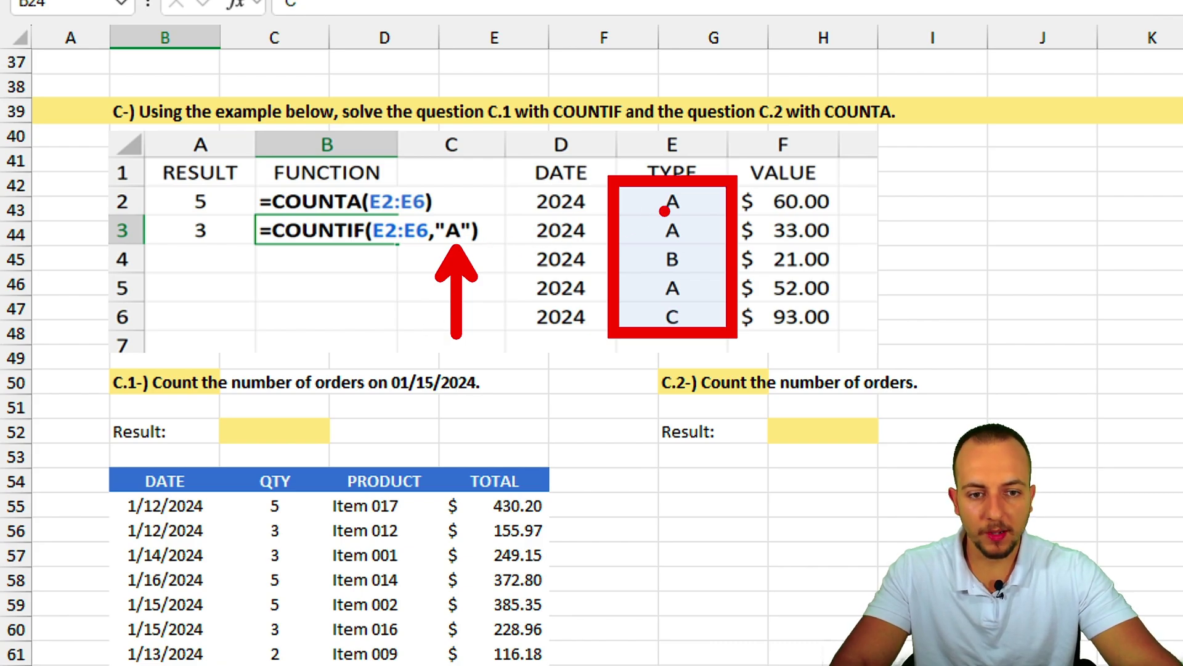
{"action": "left_click_drag", "start_coordinate": [654, 215], "coordinate": [715, 194]}
{"action": "left_click_drag", "start_coordinate": [647, 246], "coordinate": [726, 212]}
{"action": "left_click_drag", "start_coordinate": [648, 300], "coordinate": [712, 273]}
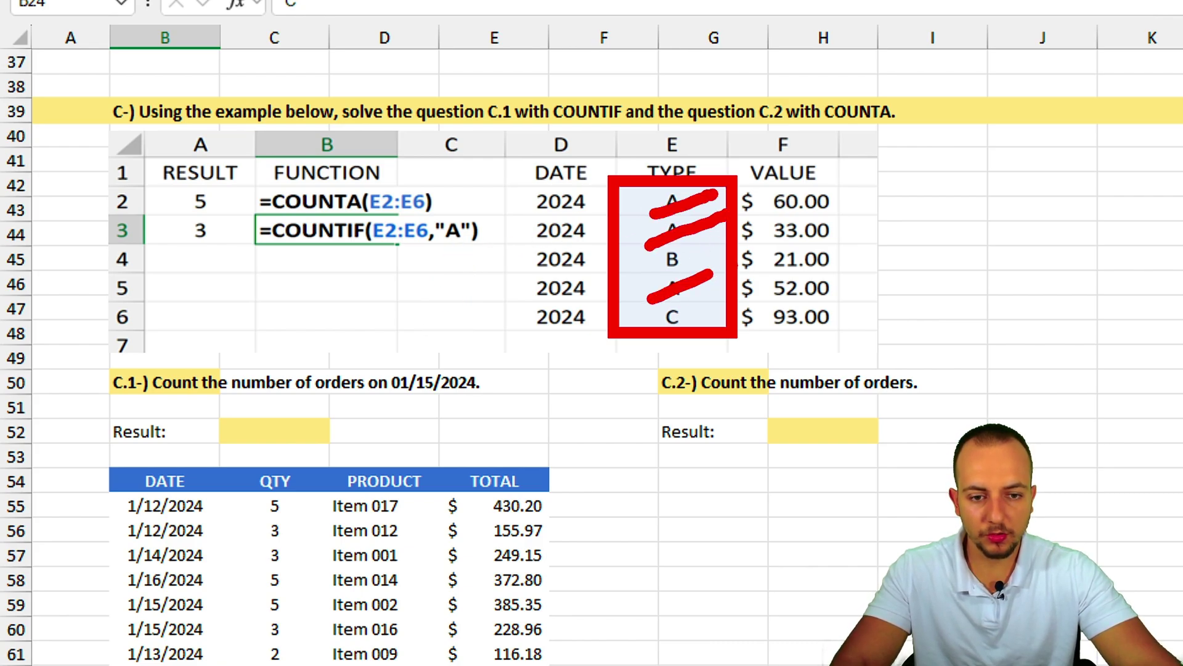
{"action": "mouse_move", "coordinate": [228, 213]}
{"action": "left_mouse_down"}
{"action": "mouse_move", "coordinate": [160, 216]}
{"action": "mouse_move", "coordinate": [209, 192]}
{"action": "left_mouse_up"}
{"action": "key", "text": "Escape"}
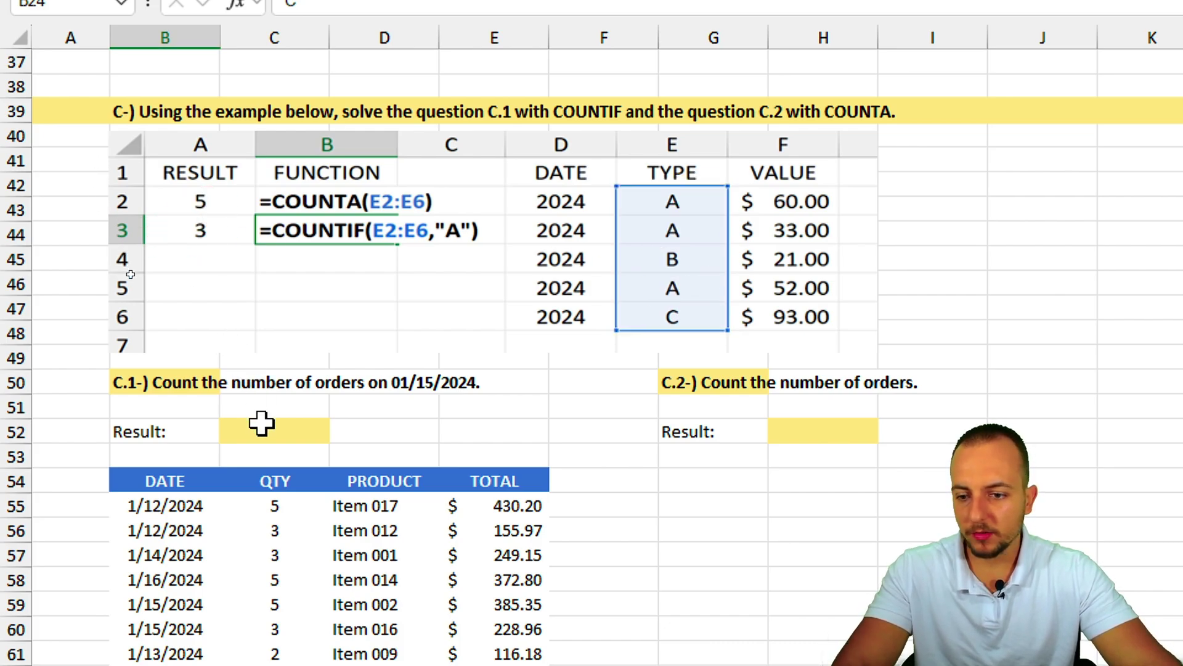
{"action": "scroll", "coordinate": [283, 578], "scroll_direction": "down", "scroll_amount": 3}
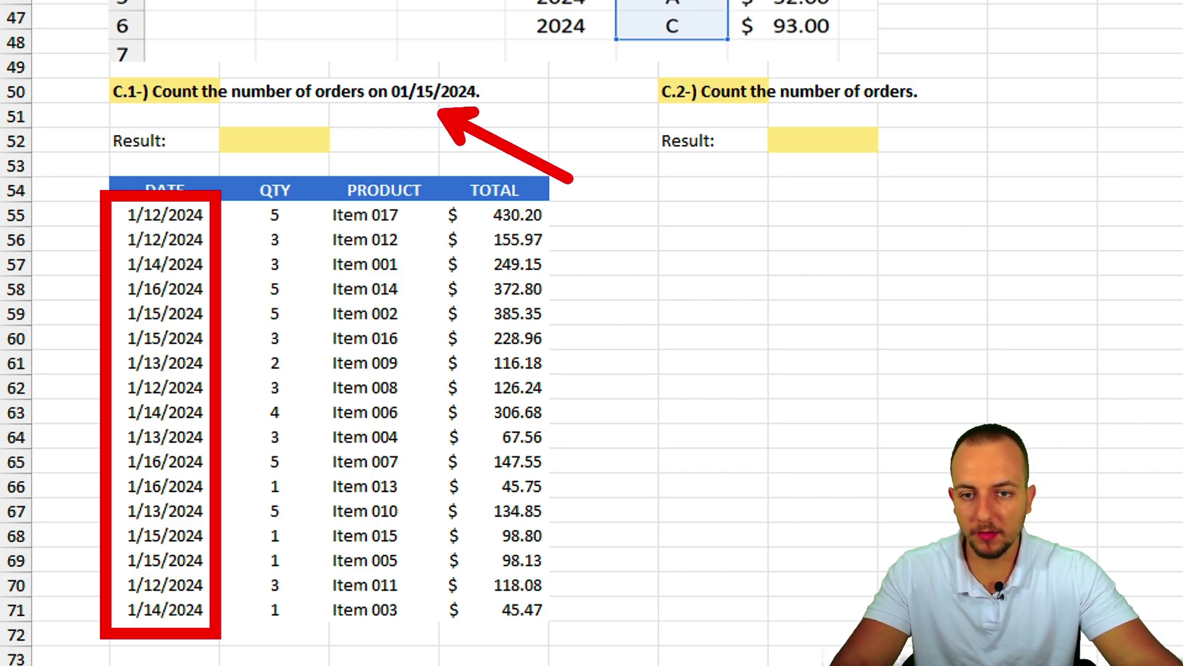
{"action": "left_click_drag", "start_coordinate": [112, 338], "coordinate": [211, 336]}
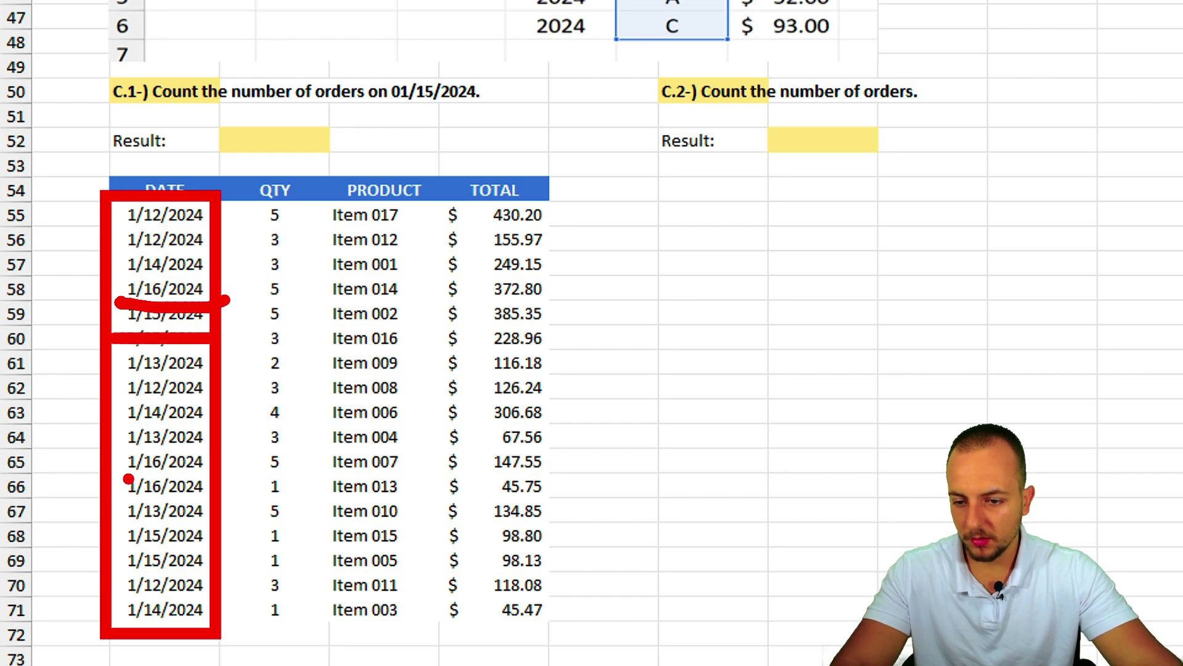
{"action": "left_click_drag", "start_coordinate": [121, 533], "coordinate": [206, 547]}
{"action": "left_click_drag", "start_coordinate": [123, 564], "coordinate": [249, 566]}
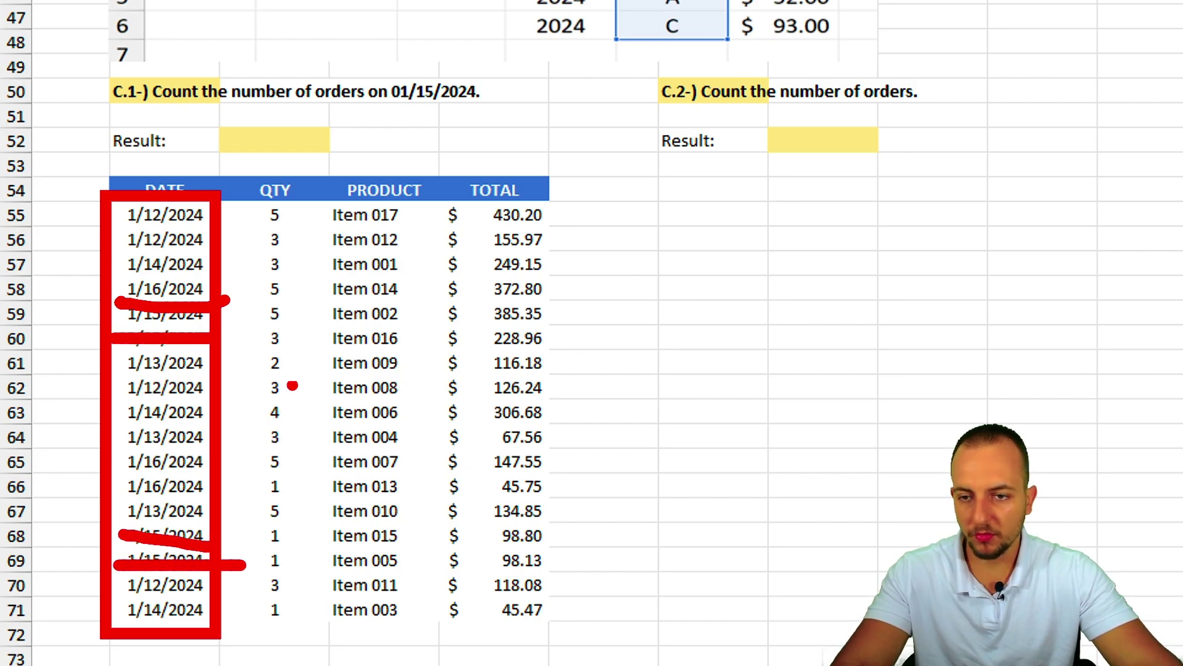
Enter =COUNTIF(B55:B71,"01/15/2024") in cell C52 so it returns 4 orders
{"action": "key", "text": "Escape"}
{"action": "left_click", "coordinate": [288, 140]}
{"action": "type", "text": "=counti"}
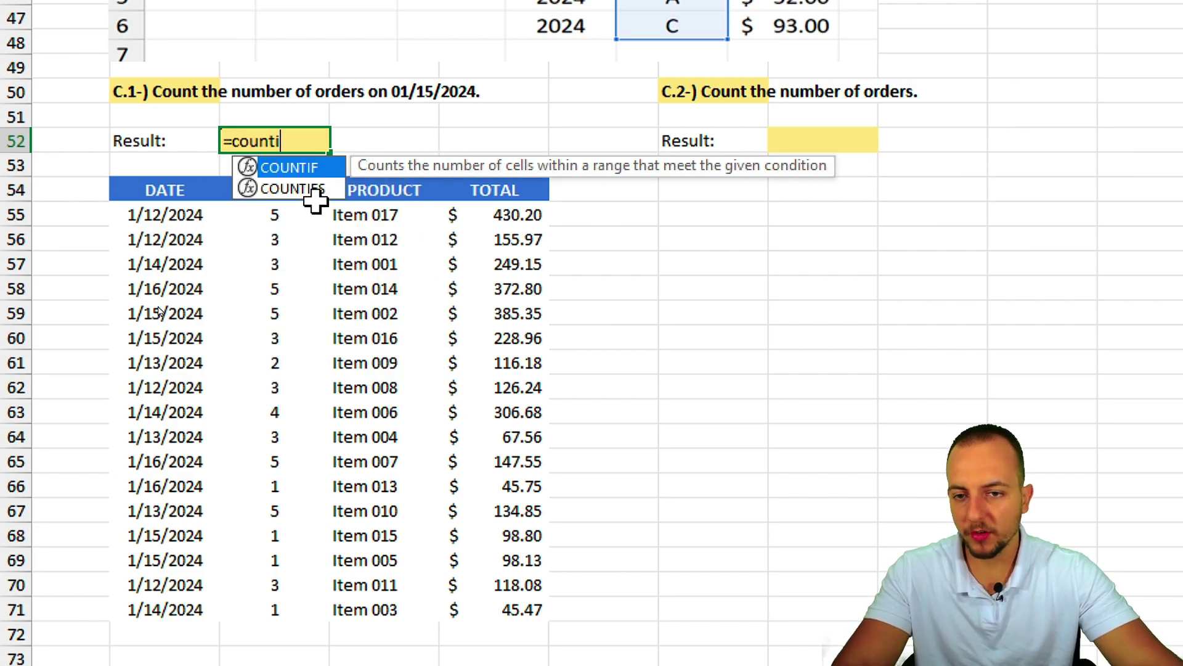
{"action": "double_click", "coordinate": [307, 168]}
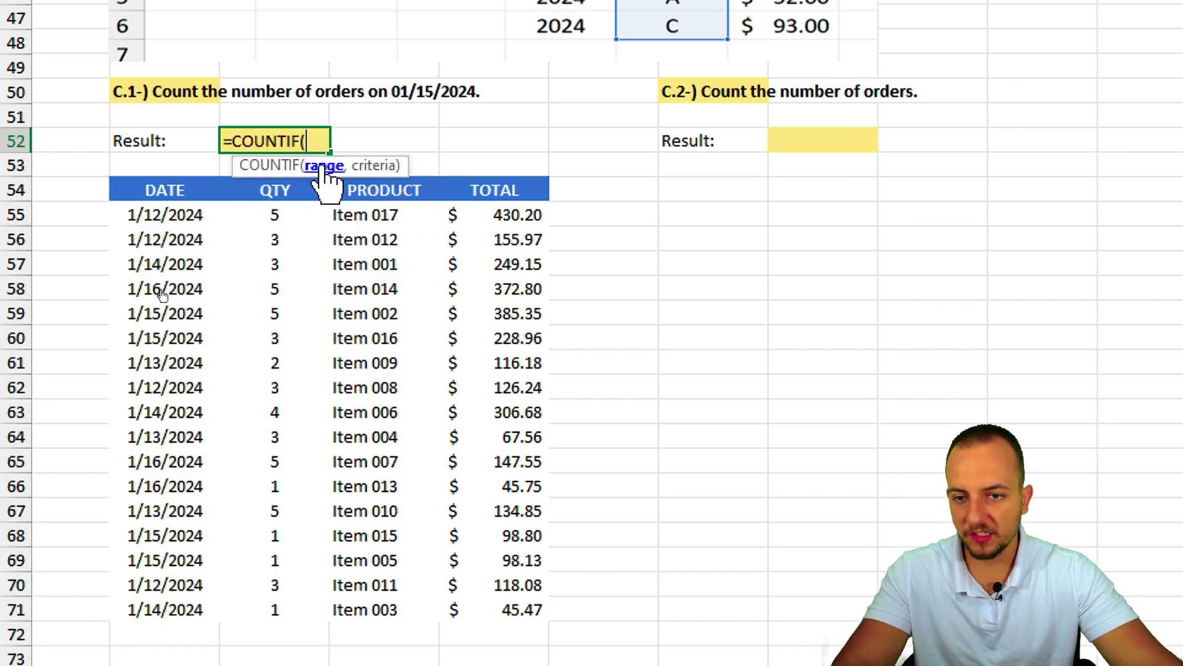
{"action": "left_click_drag", "start_coordinate": [187, 207], "coordinate": [165, 610]}
{"action": "type", "text": ","}
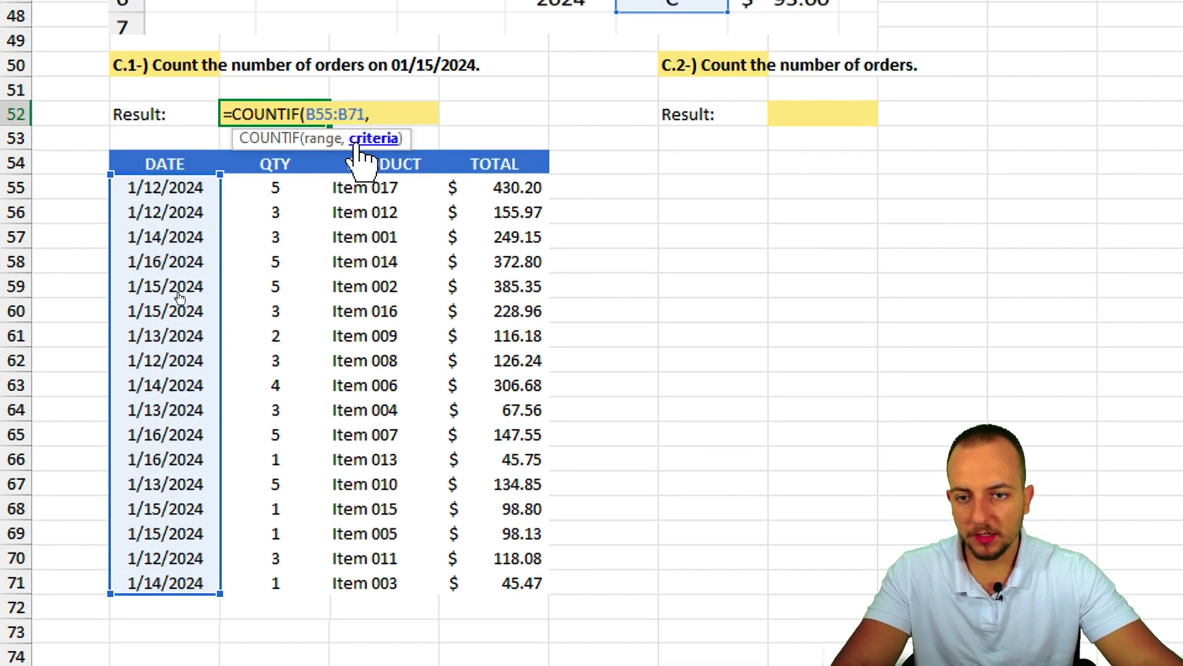
{"action": "scroll", "coordinate": [357, 153], "scroll_direction": "up", "scroll_amount": 1}
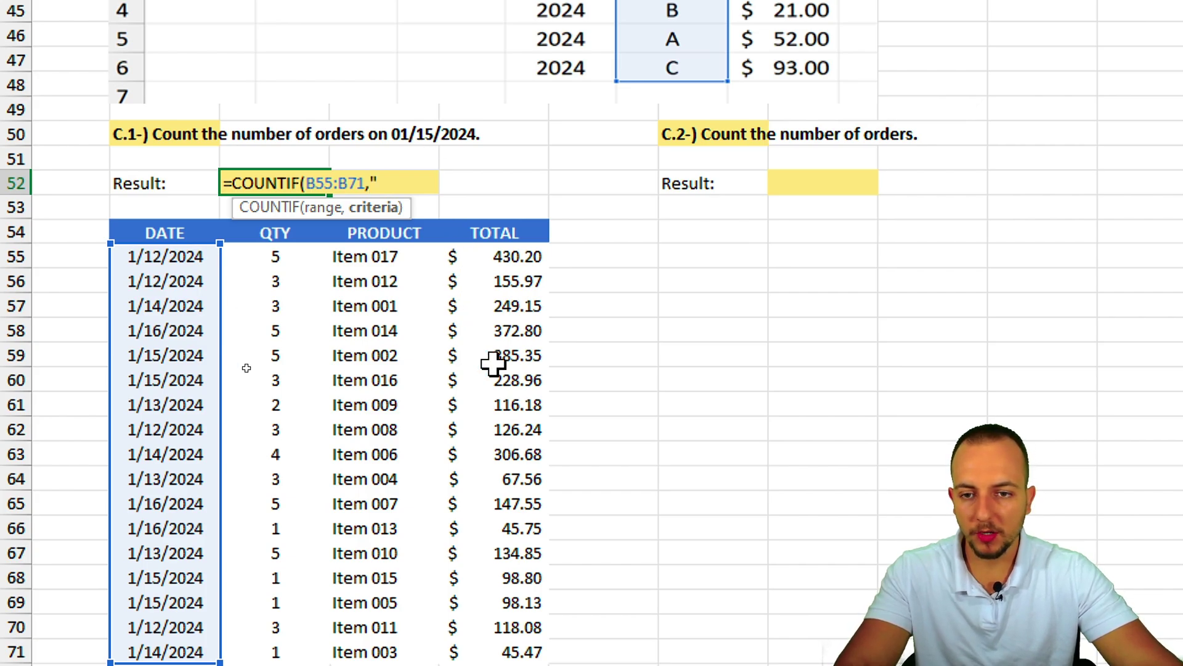
{"action": "type", "text": "\"01/15"}
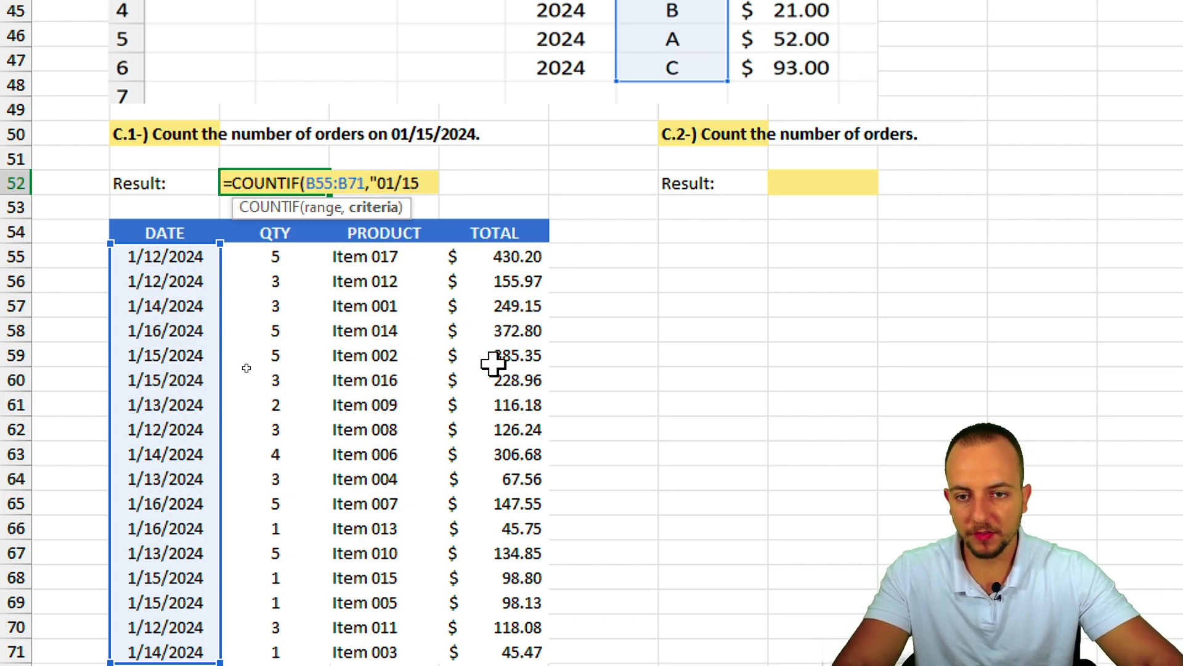
{"action": "type", "text": "/2024"}
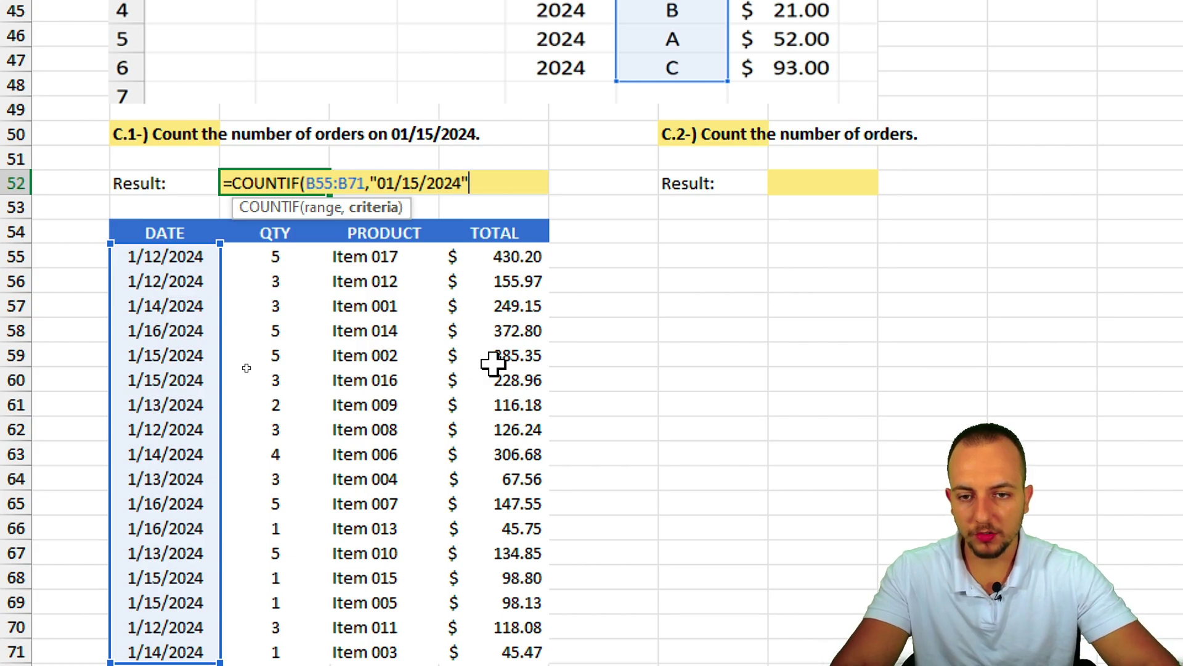
{"action": "type", "text": "\")"}
{"action": "key", "text": "Return"}
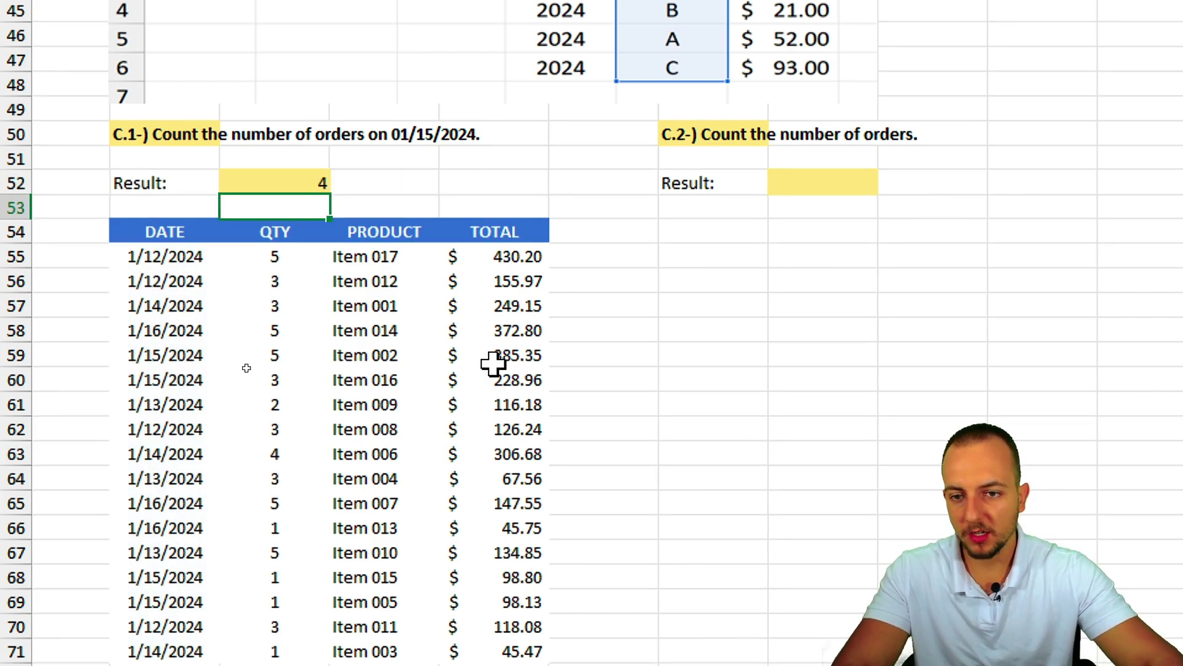
{"action": "left_click", "coordinate": [309, 173]}
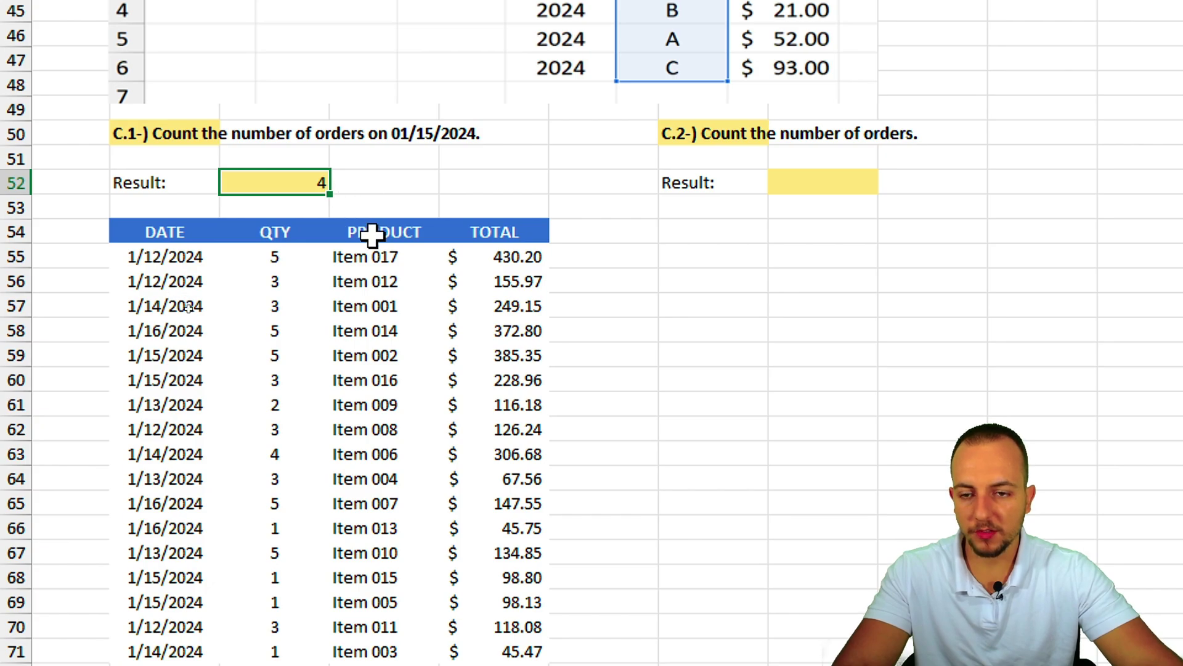
{"action": "scroll", "coordinate": [1035, 267], "scroll_direction": "right", "scroll_amount": 3}
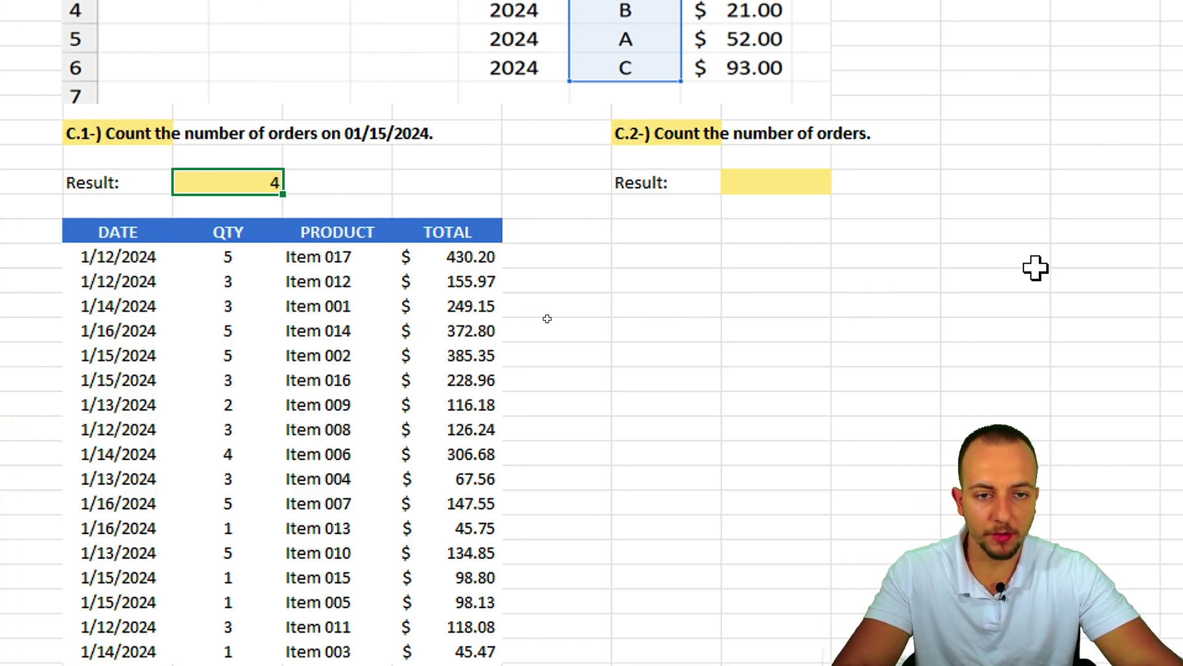
{"action": "left_click", "coordinate": [454, 142]}
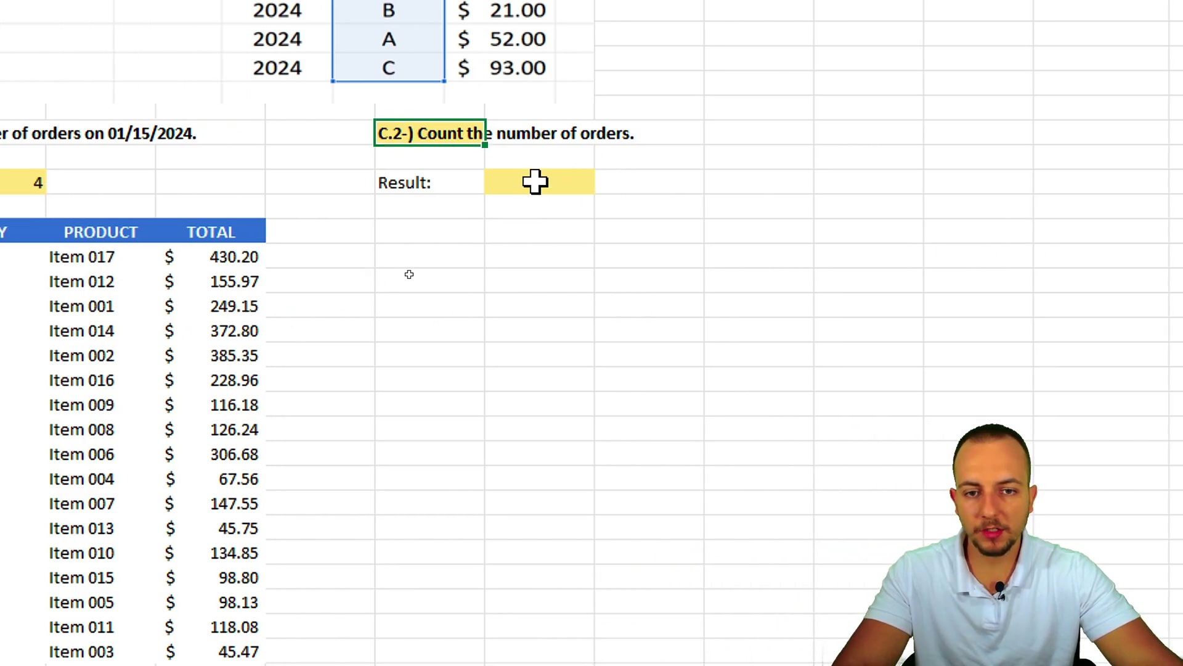
{"action": "left_click", "coordinate": [561, 182]}
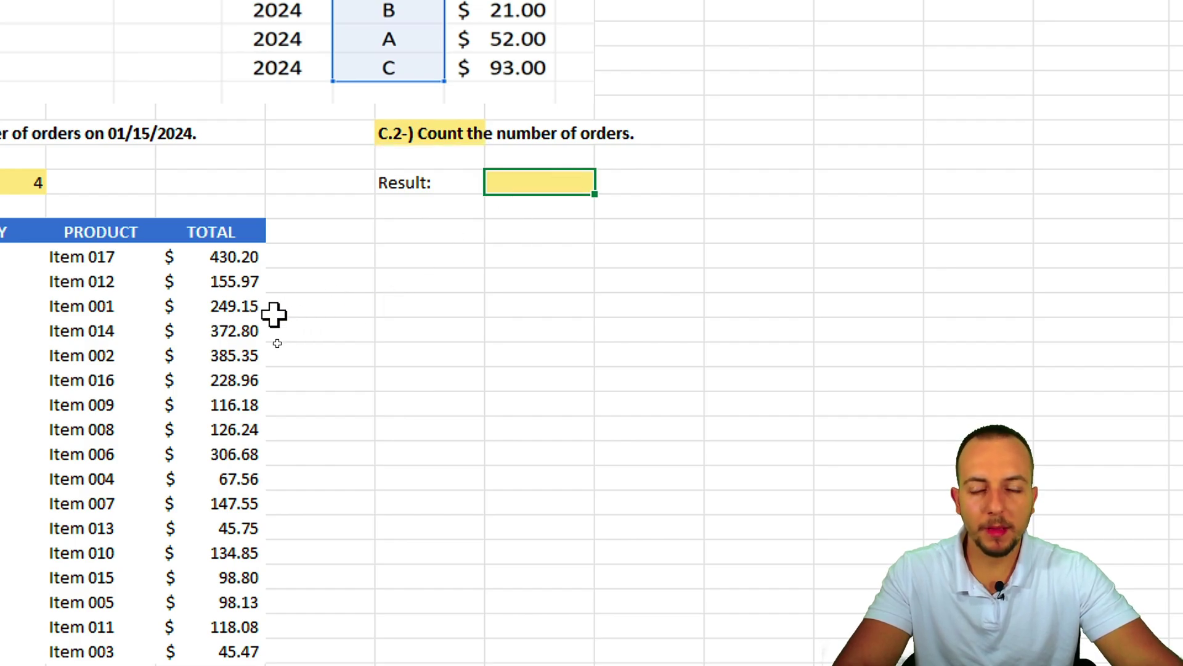
{"action": "scroll", "coordinate": [167, 352], "scroll_direction": "left", "scroll_amount": 3}
{"action": "scroll", "coordinate": [95, 577], "scroll_direction": "down", "scroll_amount": 1}
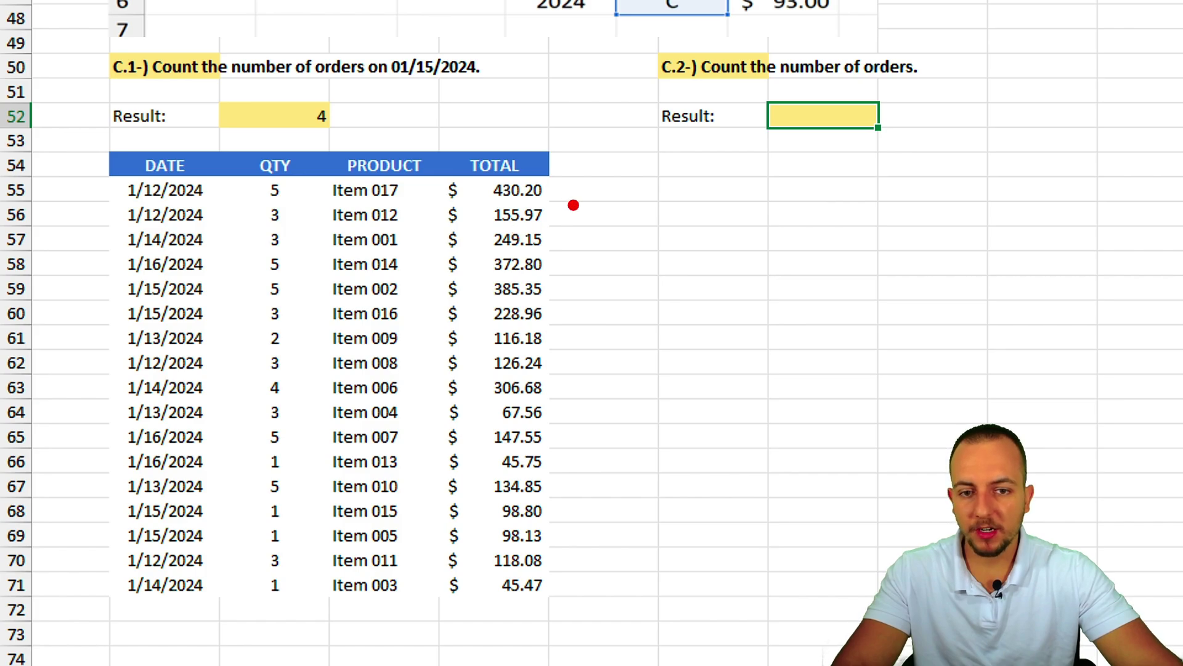
{"action": "mouse_move", "coordinate": [561, 188]}
{"action": "left_mouse_down"}
{"action": "mouse_move", "coordinate": [665, 157]}
{"action": "mouse_move", "coordinate": [555, 235]}
{"action": "mouse_move", "coordinate": [580, 275]}
{"action": "left_mouse_up"}
{"action": "left_click_drag", "start_coordinate": [658, 268], "coordinate": [595, 302]}
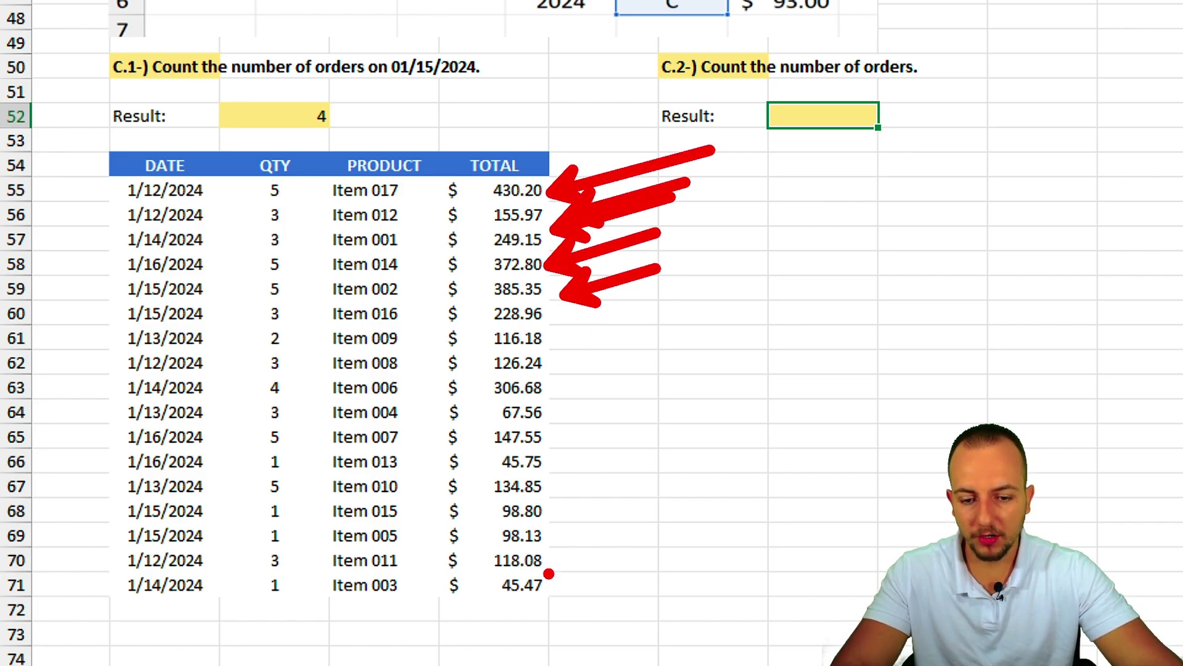
{"action": "mouse_move", "coordinate": [558, 574]}
{"action": "left_mouse_down"}
{"action": "mouse_move", "coordinate": [74, 572]}
{"action": "mouse_move", "coordinate": [576, 594]}
{"action": "mouse_move", "coordinate": [545, 562]}
{"action": "left_mouse_up"}
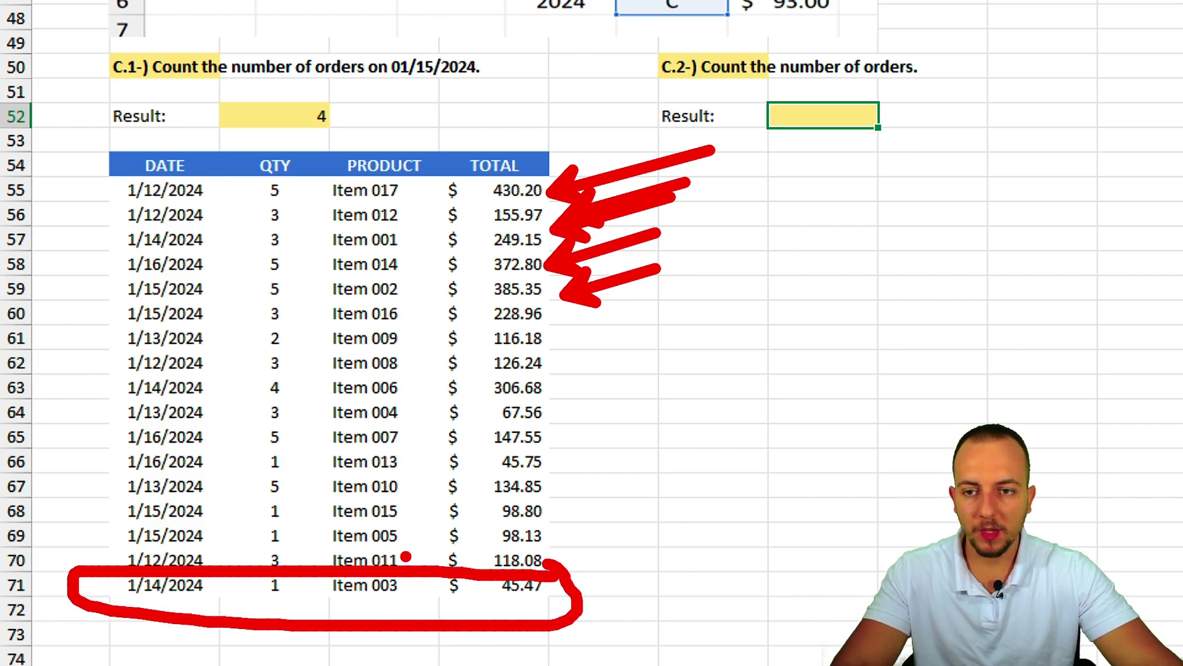
{"action": "key", "text": "ctrl+z"}
{"action": "key", "text": "ctrl+z"}
{"action": "key", "text": "ctrl+z"}
{"action": "key", "text": "ctrl+z"}
{"action": "key", "text": "ctrl+z"}
{"action": "key", "text": "ctrl+z"}
{"action": "key", "text": "ctrl+z"}
{"action": "key", "text": "ctrl+z"}
{"action": "key", "text": "ctrl+z"}
{"action": "key", "text": "ctrl+z"}
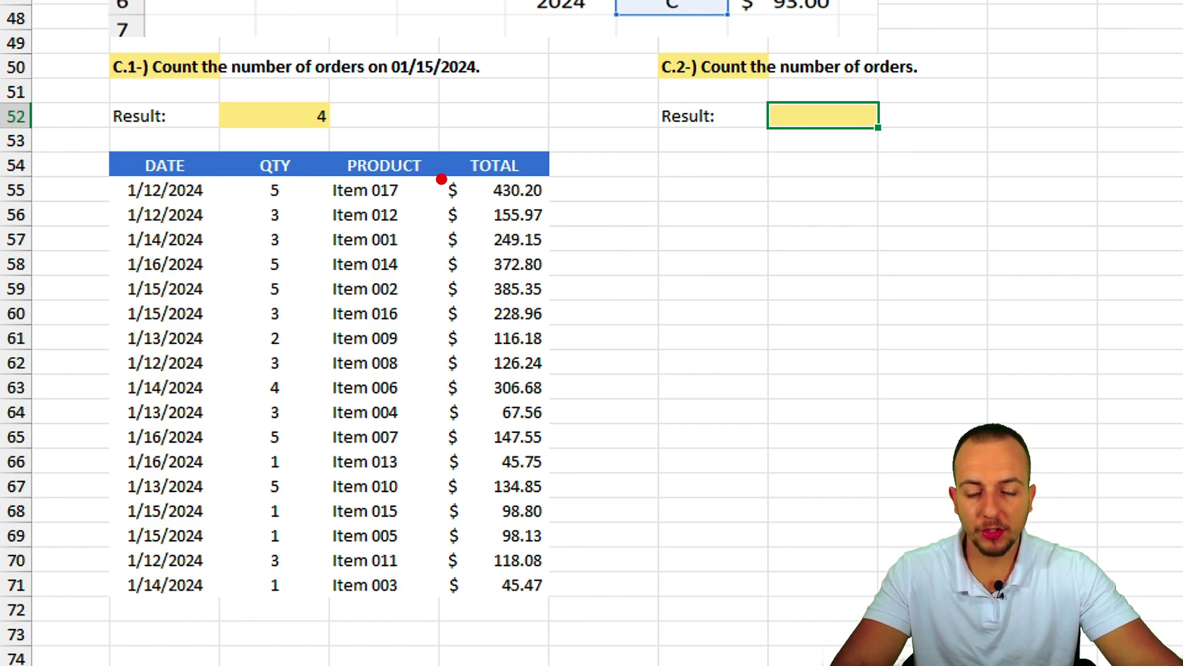
{"action": "mouse_move", "coordinate": [442, 171]}
{"action": "left_mouse_down"}
{"action": "mouse_move", "coordinate": [545, 488]}
{"action": "mouse_move", "coordinate": [552, 612]}
{"action": "left_mouse_up"}
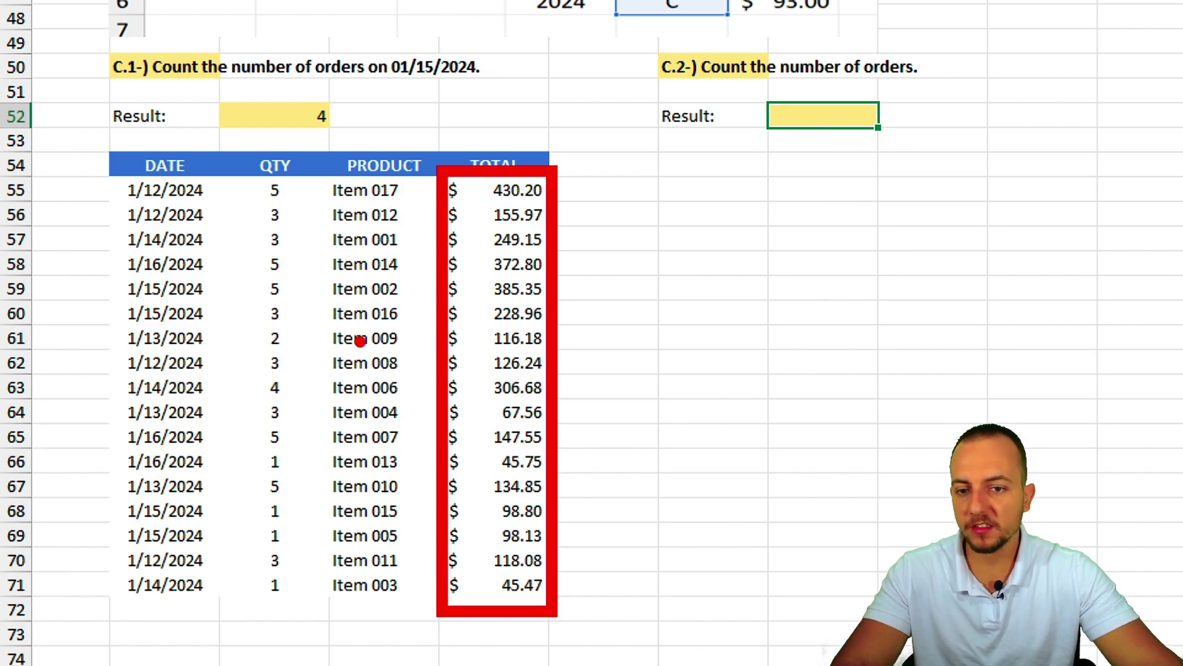
{"action": "key", "text": "ctrl+z"}
{"action": "mouse_move", "coordinate": [323, 171]}
{"action": "left_mouse_down"}
{"action": "mouse_move", "coordinate": [395, 412]}
{"action": "mouse_move", "coordinate": [413, 603]}
{"action": "left_mouse_up"}
{"action": "key", "text": "ctrl+z"}
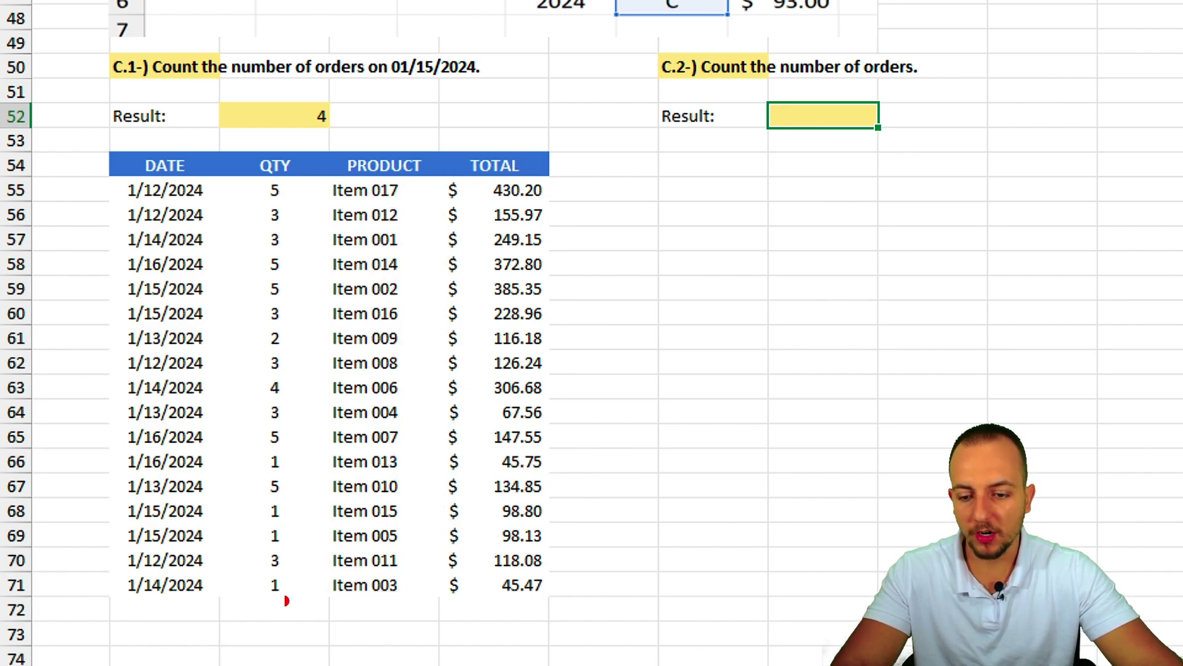
{"action": "mouse_move", "coordinate": [227, 602]}
{"action": "left_mouse_down"}
{"action": "mouse_move", "coordinate": [166, 470]}
{"action": "mouse_move", "coordinate": [93, 173]}
{"action": "left_mouse_up"}
{"action": "key", "text": "ctrl+z"}
{"action": "mouse_move", "coordinate": [242, 173]}
{"action": "left_mouse_down"}
{"action": "mouse_move", "coordinate": [312, 568]}
{"action": "mouse_move", "coordinate": [304, 615]}
{"action": "left_mouse_up"}
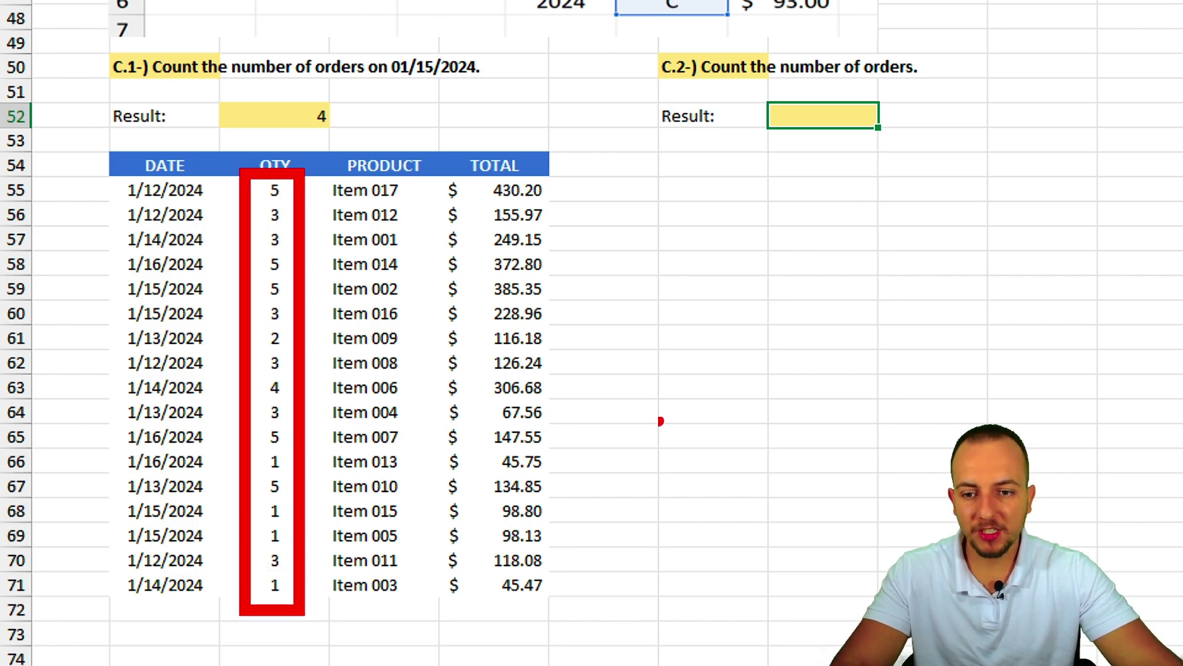
{"action": "key", "text": "Escape"}
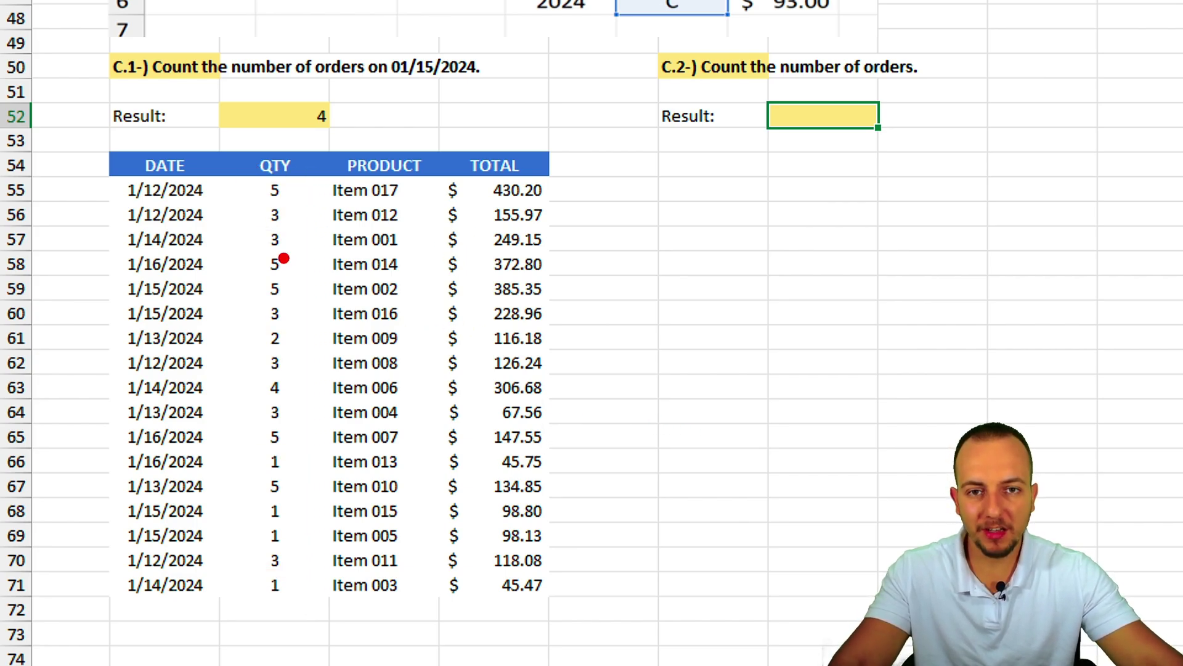
{"action": "key", "text": "Escape"}
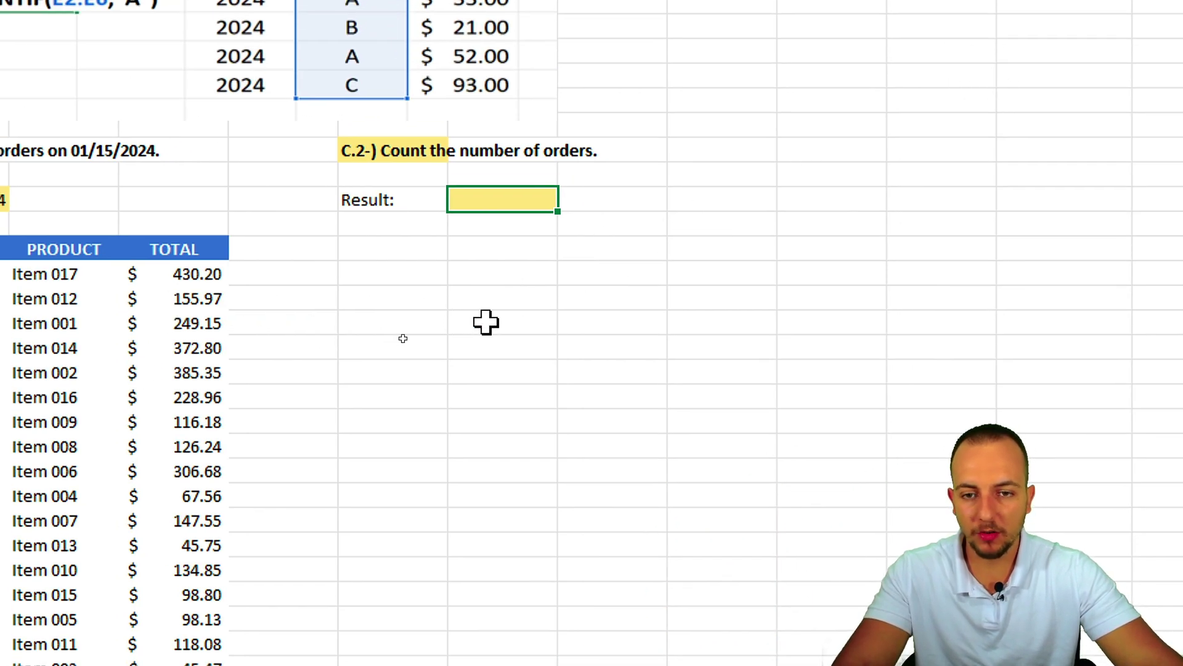
Enter =COUNTA(E55:E71) in H52 over the TOTAL cells, returning 17
{"action": "type", "text": "=counta"}
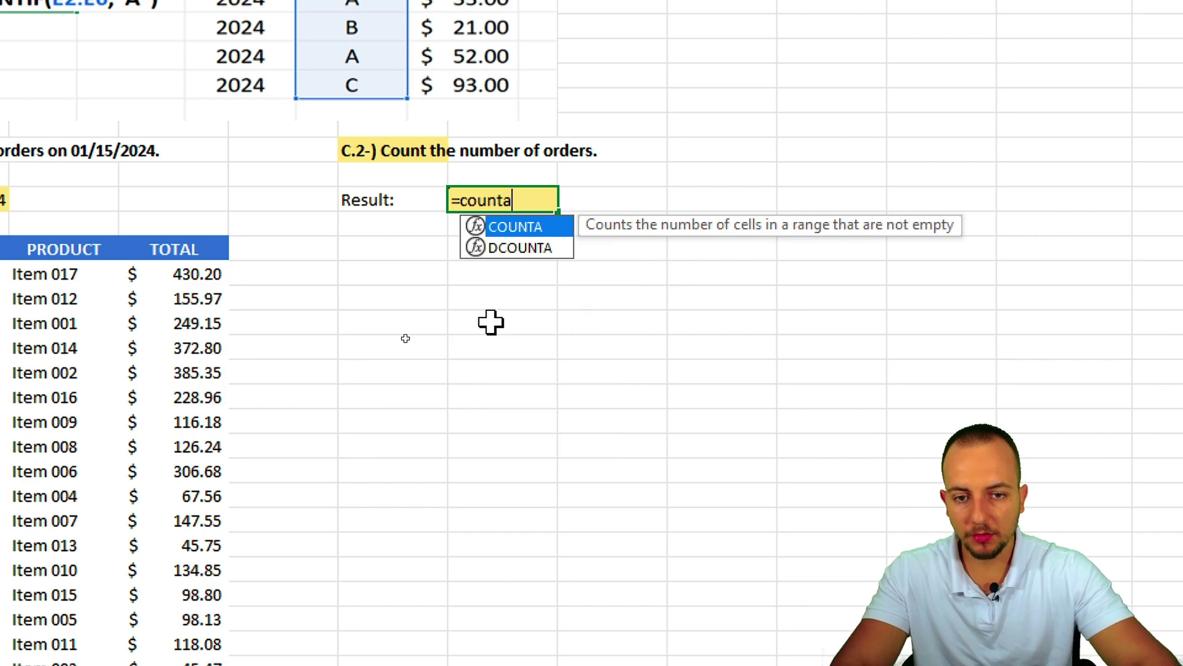
{"action": "key", "text": "Tab"}
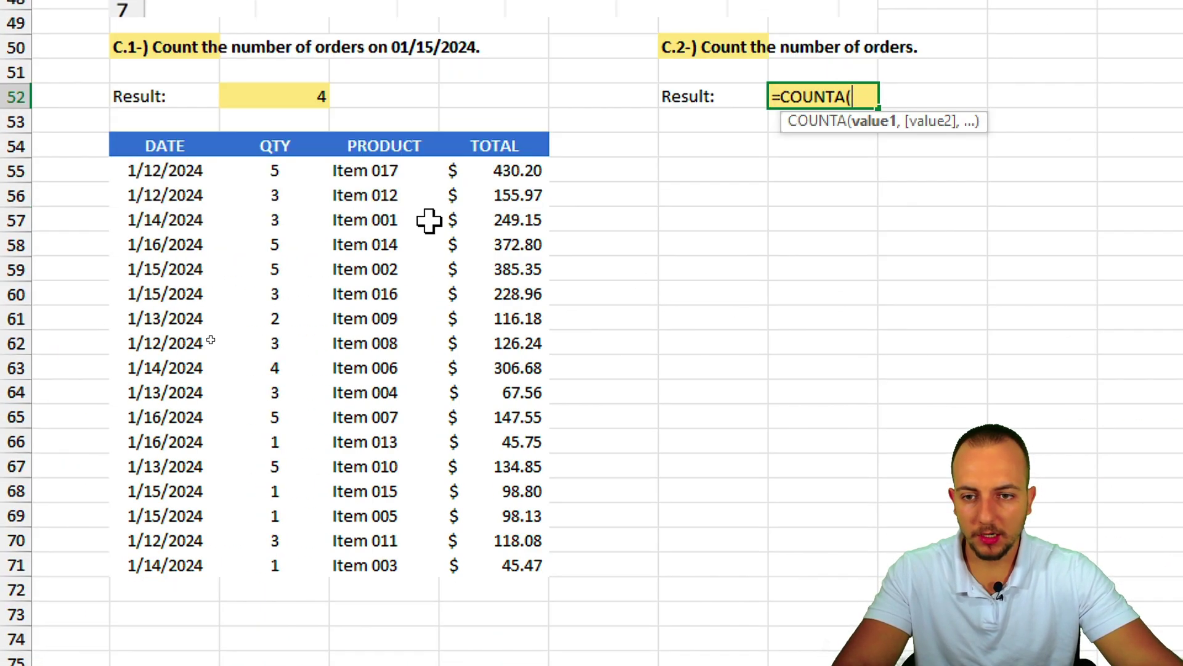
{"action": "left_click_drag", "start_coordinate": [487, 170], "coordinate": [493, 566]}
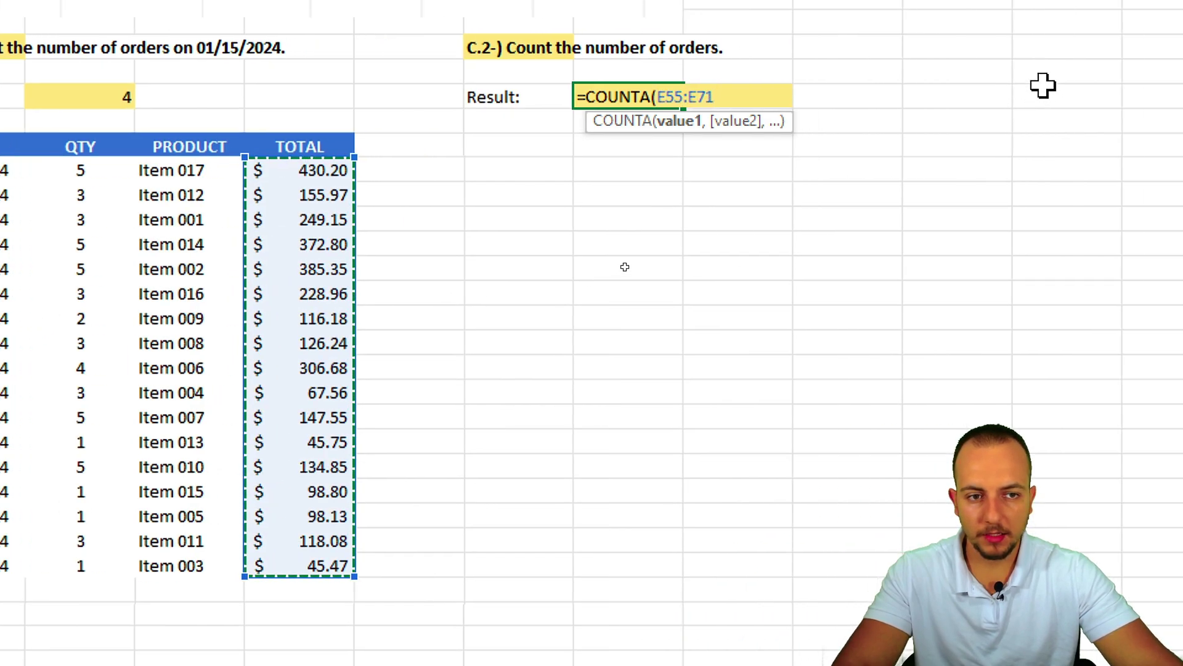
{"action": "key", "text": "Return"}
Circle the result 17 and point an arrow at it, then erase the annotations
{"action": "key", "text": "ctrl+2"}
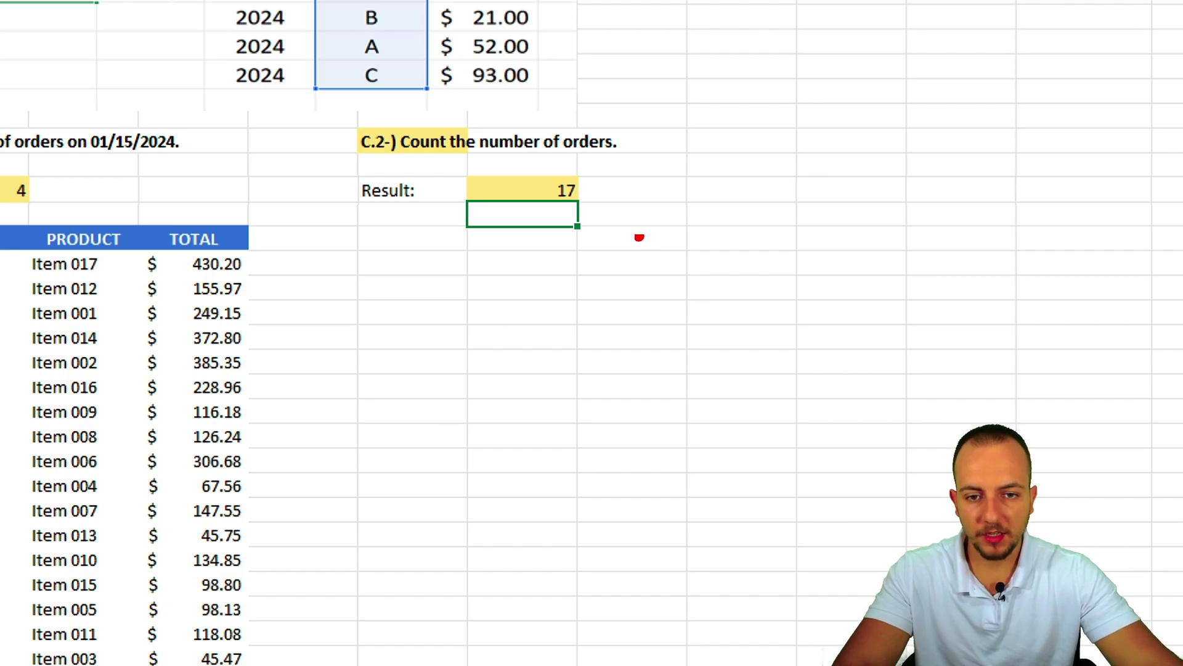
{"action": "mouse_move", "coordinate": [610, 166]}
{"action": "left_mouse_down"}
{"action": "mouse_move", "coordinate": [537, 148]}
{"action": "mouse_move", "coordinate": [582, 129]}
{"action": "left_mouse_up"}
{"action": "left_click_drag", "start_coordinate": [616, 234], "coordinate": [724, 324]}
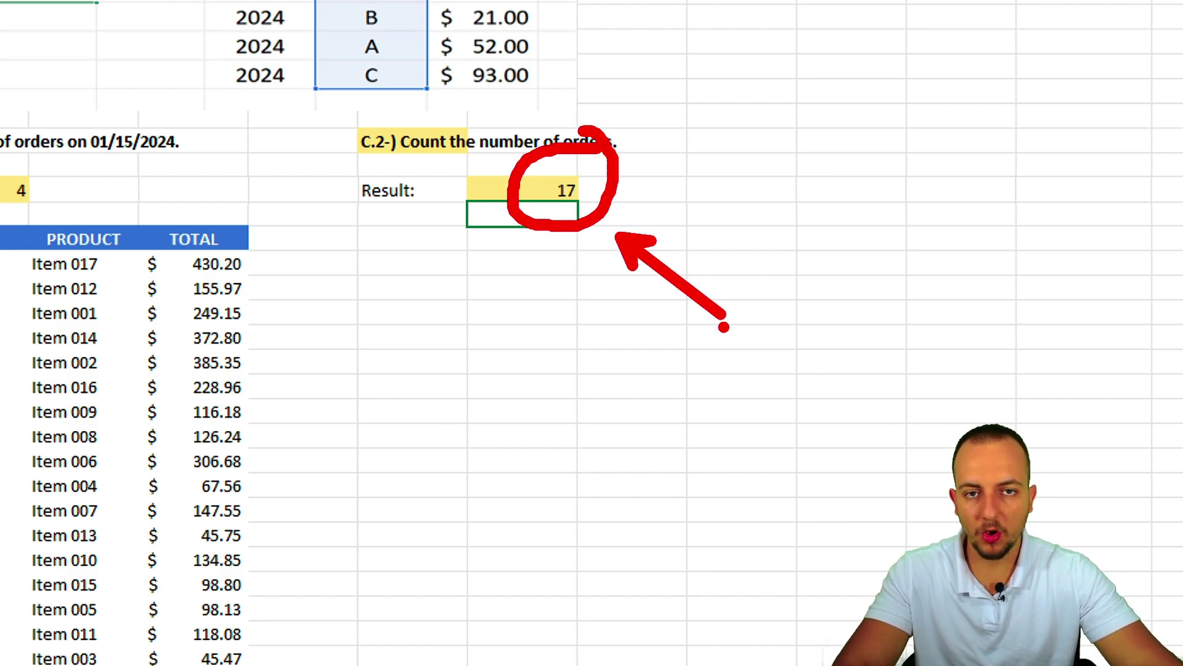
{"action": "key", "text": "Escape"}
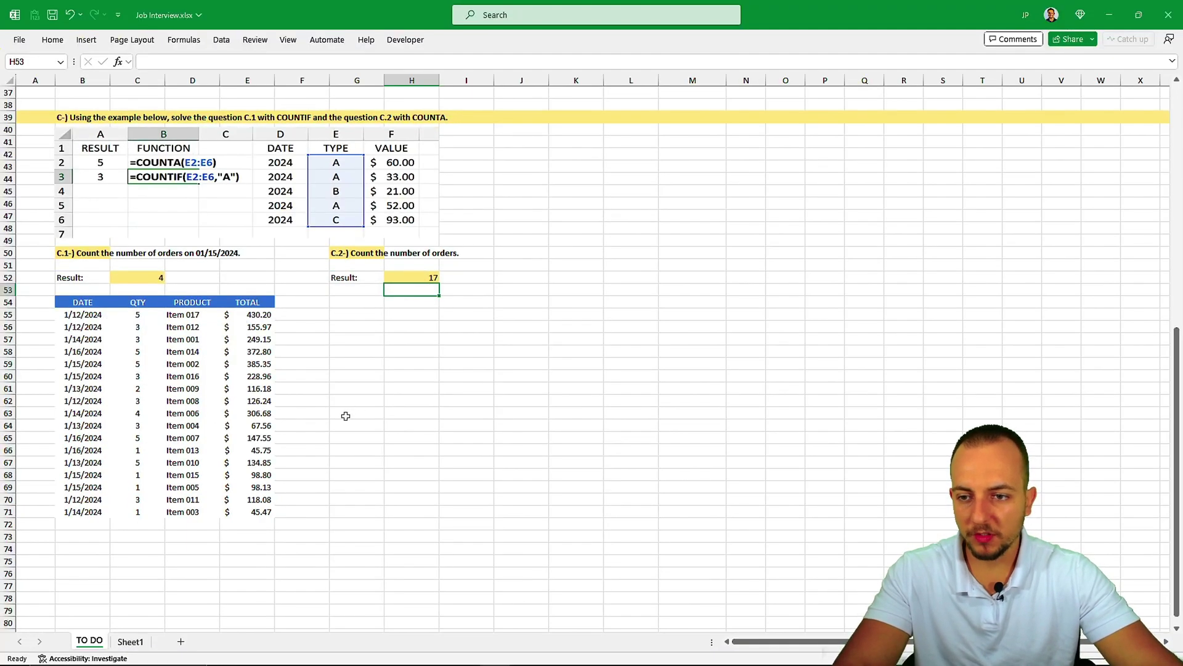
{"action": "scroll", "coordinate": [340, 440], "scroll_direction": "up", "scroll_amount": 12}
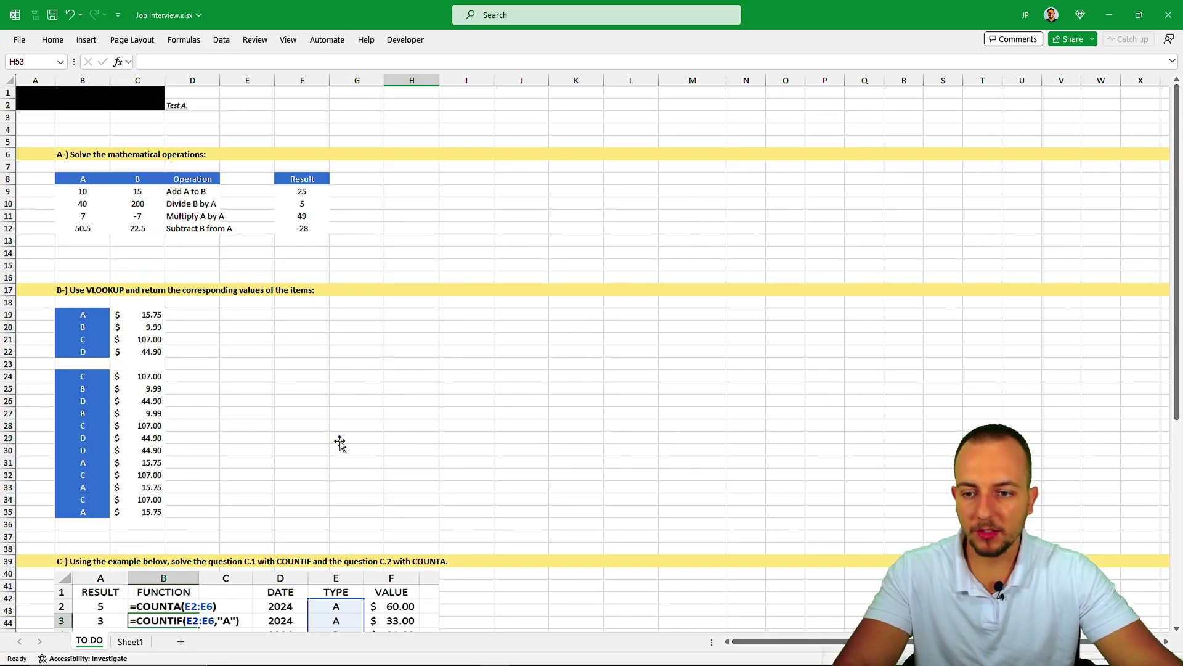